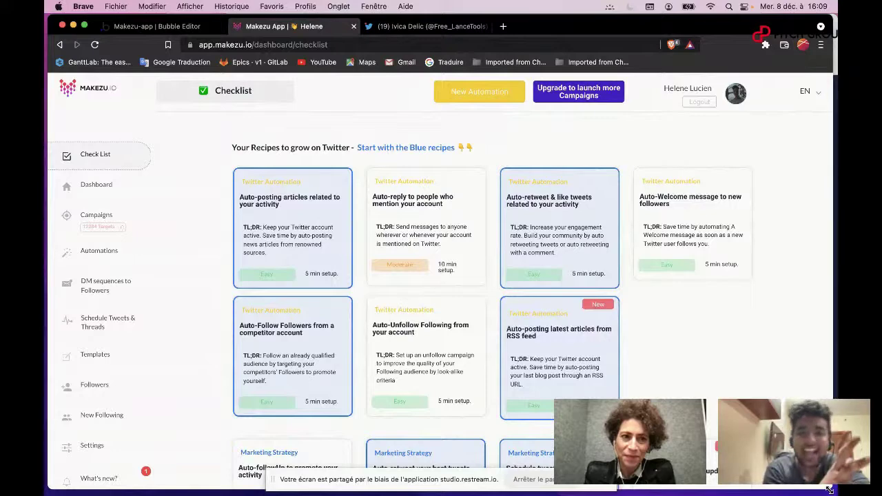
Examine the checklist's recipe cards for growing on Twitter and connecting to hidden audiences, plus the profile enhancement tips.
scroll(496, 289, "down", 10)
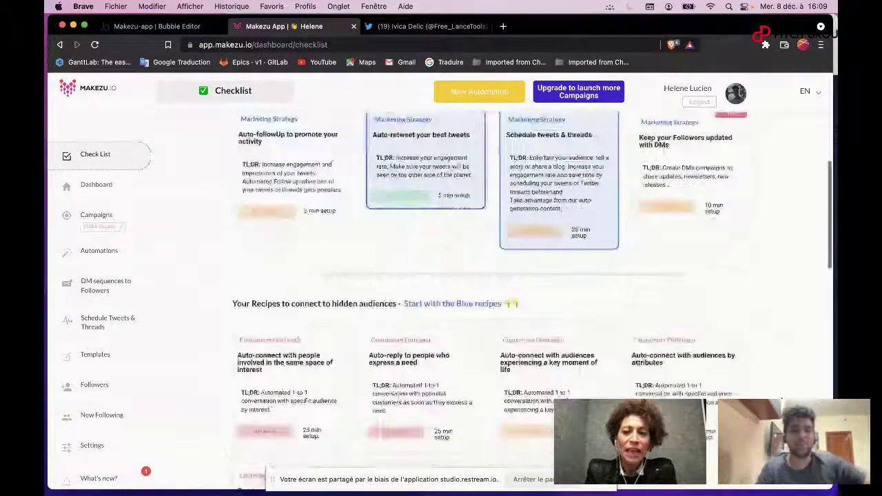
scroll(487, 294, "down", 15)
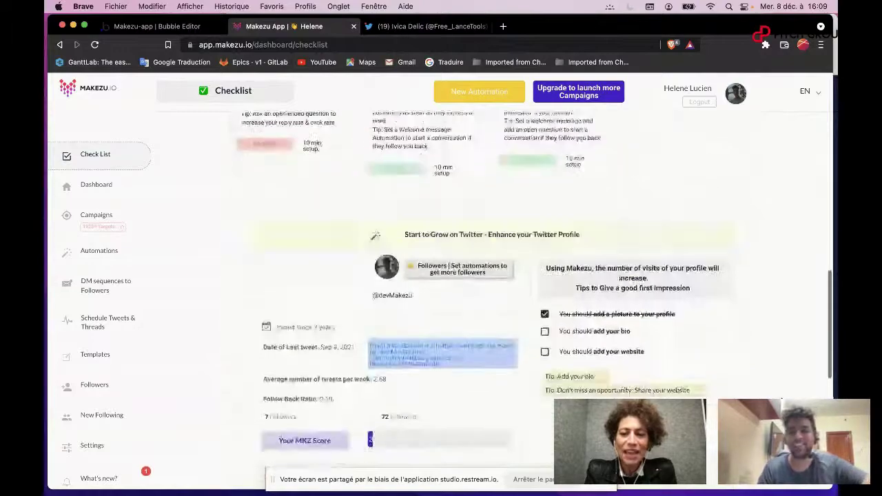
scroll(487, 293, "up", 15)
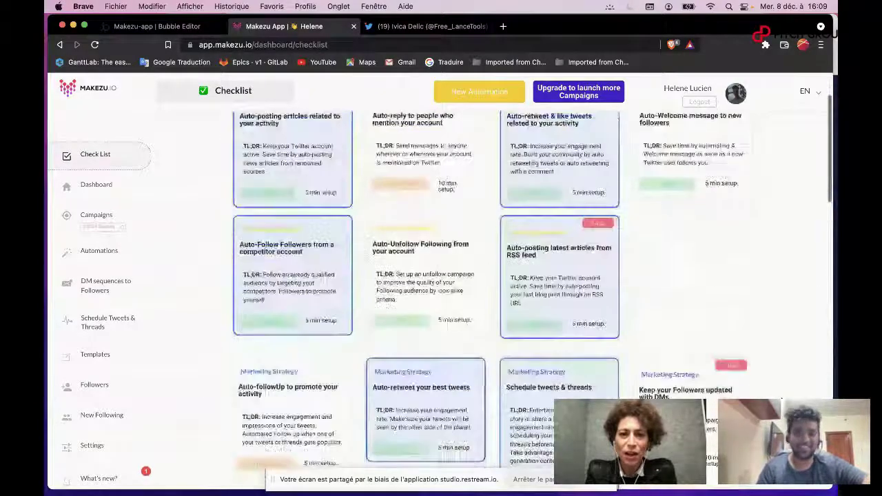
scroll(732, 335, "up", 2)
scroll(732, 335, "down", 2)
scroll(730, 330, "down", 4)
scroll(730, 331, "up", 7)
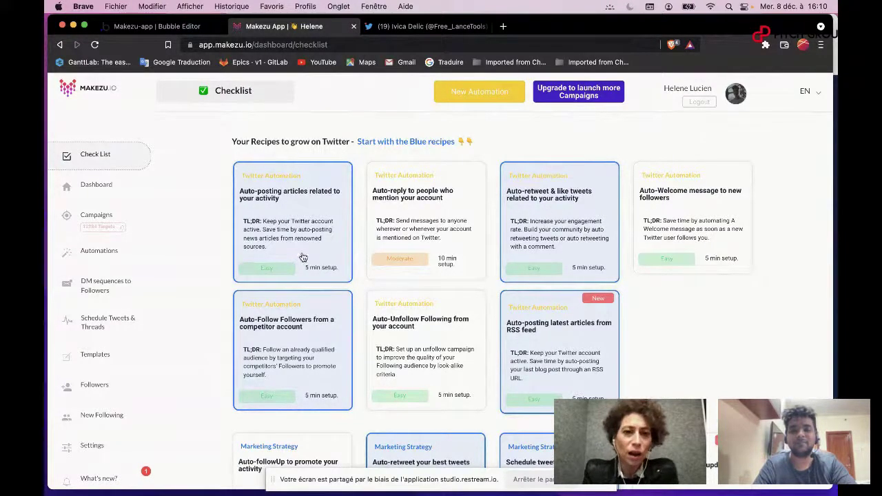
scroll(313, 303, "down", 1)
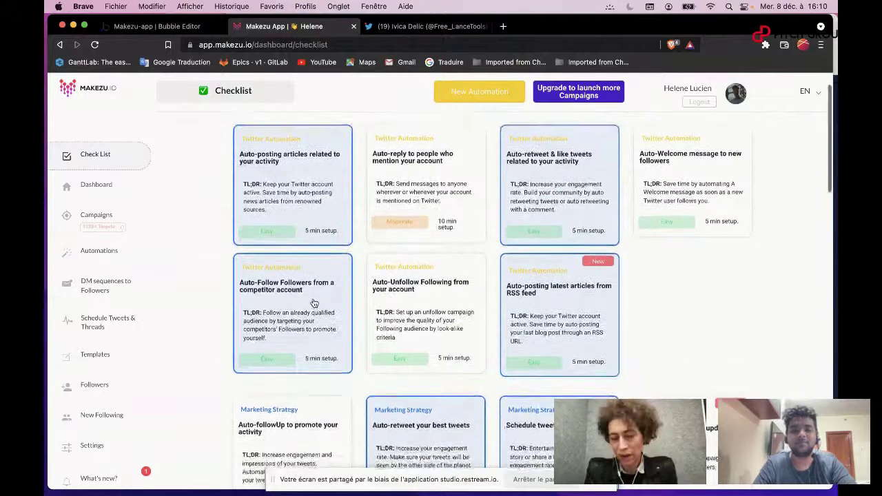
scroll(314, 303, "down", 1)
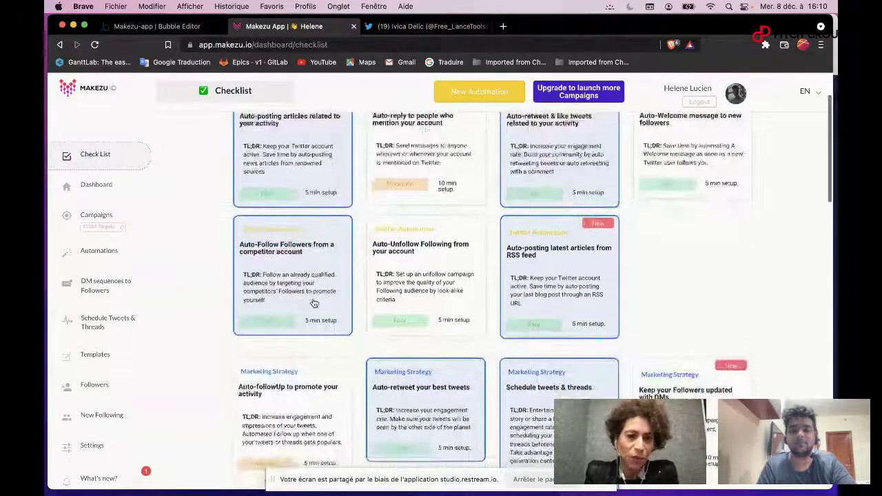
scroll(313, 303, "up", 1)
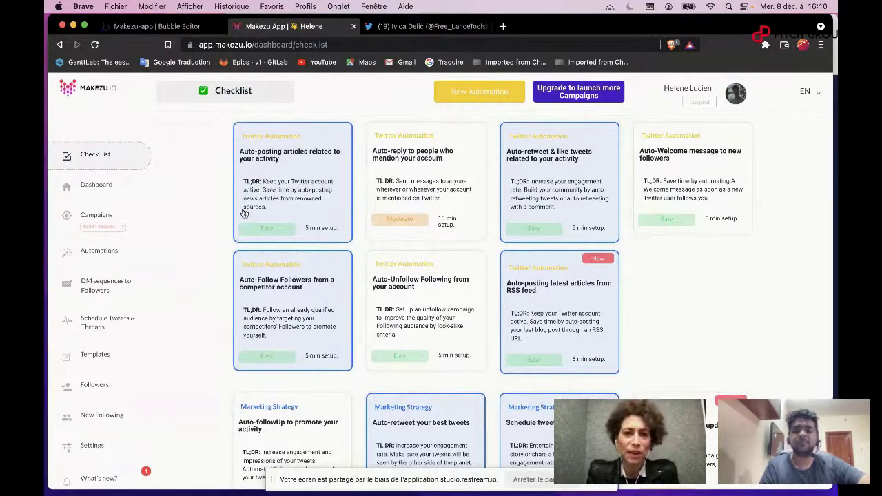
scroll(369, 317, "down", 1)
scroll(369, 317, "down", 5)
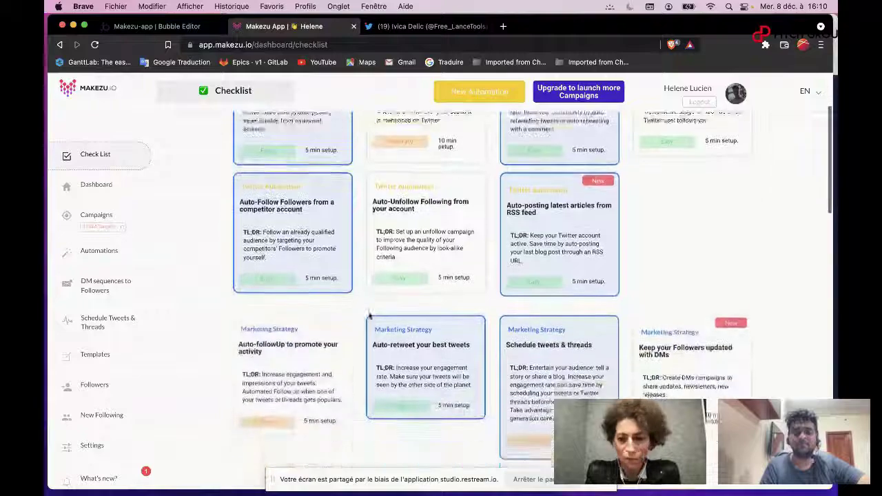
scroll(369, 316, "down", 5)
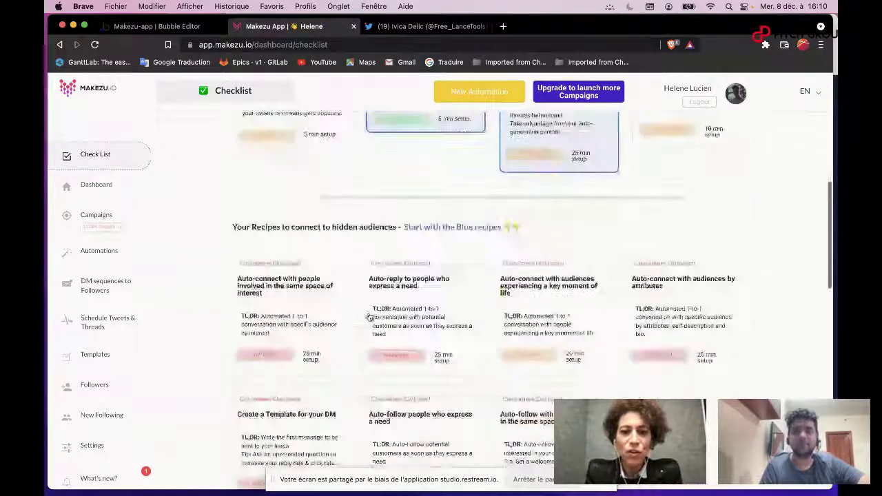
scroll(368, 317, "up", 8)
scroll(369, 316, "up", 3)
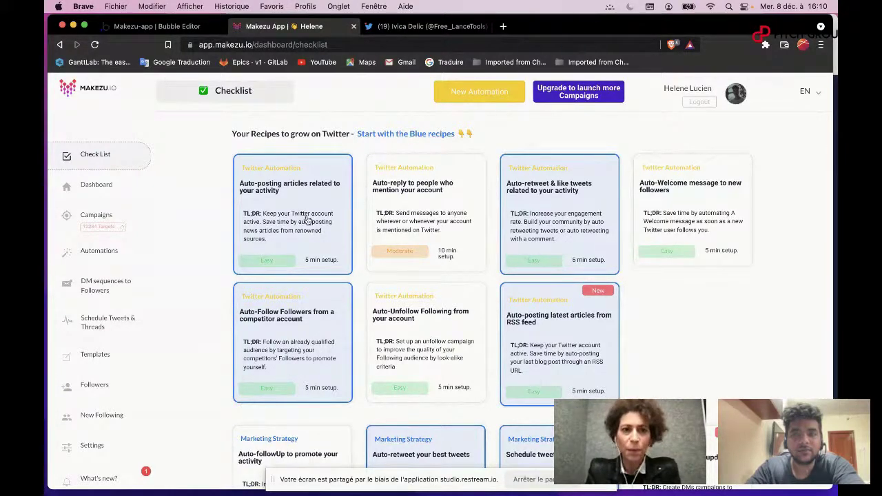
Open the recipe for auto-posting articles related to your activity and choose the Entrepreneurship and Startup topics under Economy & Finance.
left_click(307, 219)
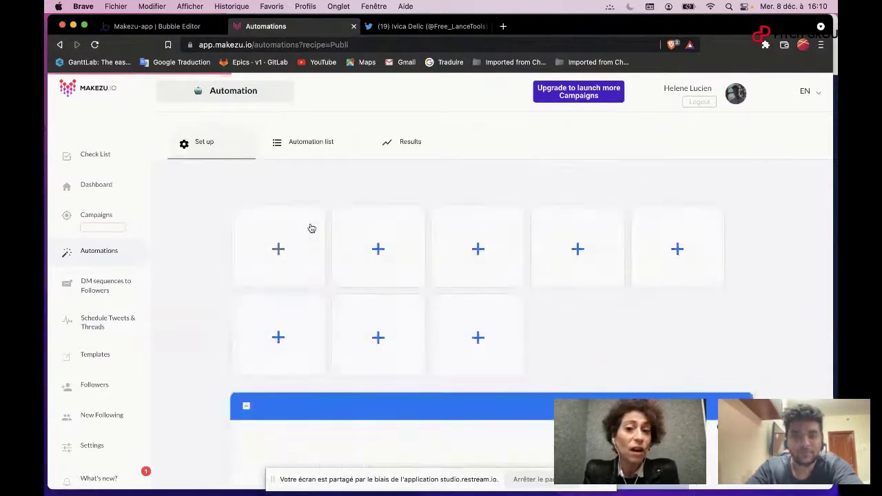
scroll(314, 282, "down", 5)
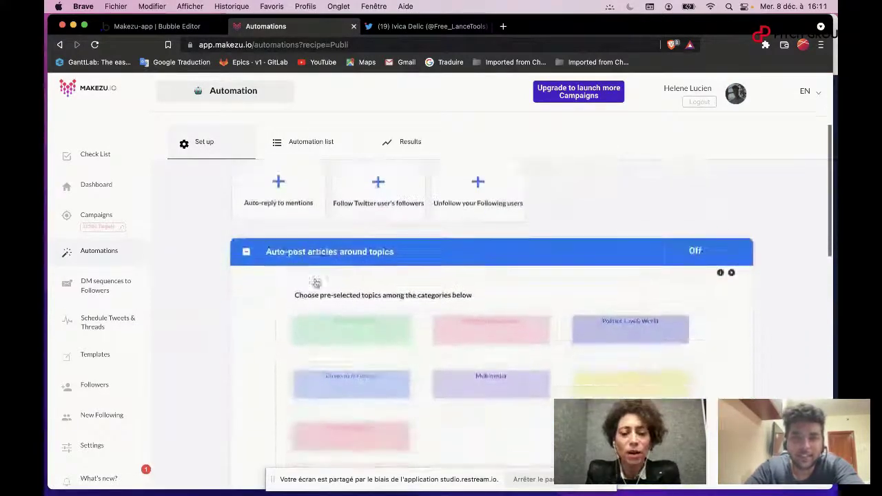
scroll(315, 283, "down", 1)
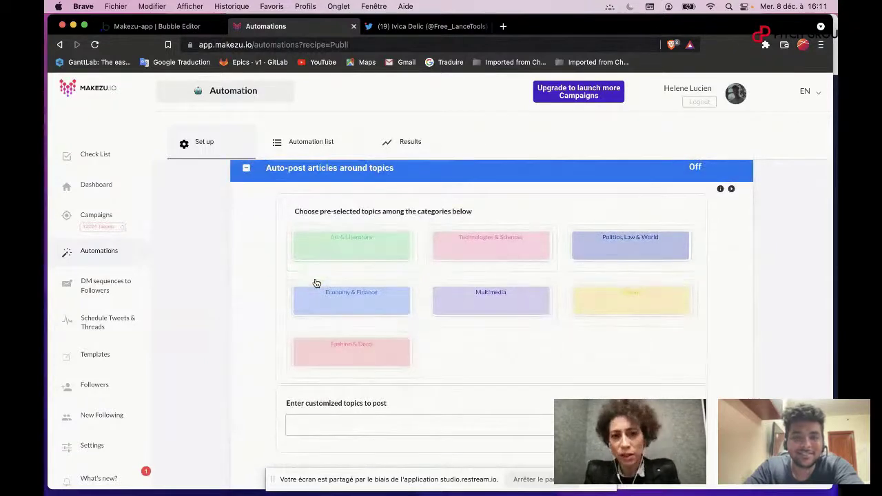
scroll(350, 363, "down", 1)
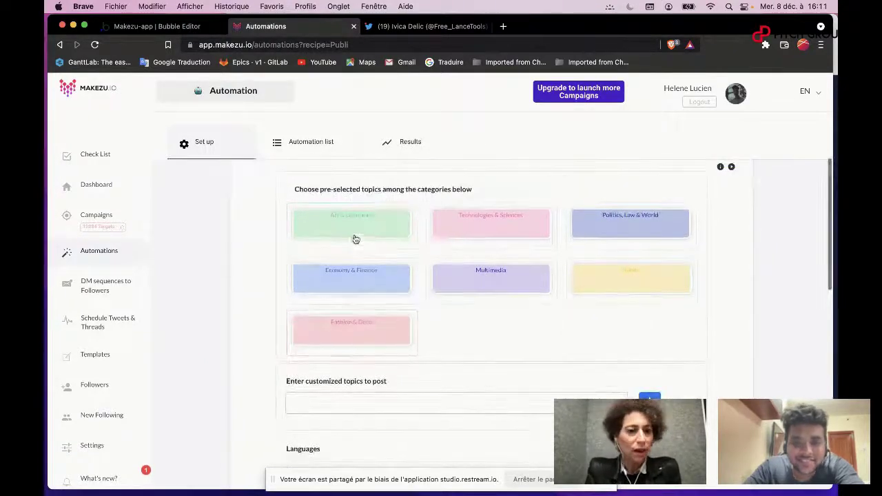
left_click(355, 284)
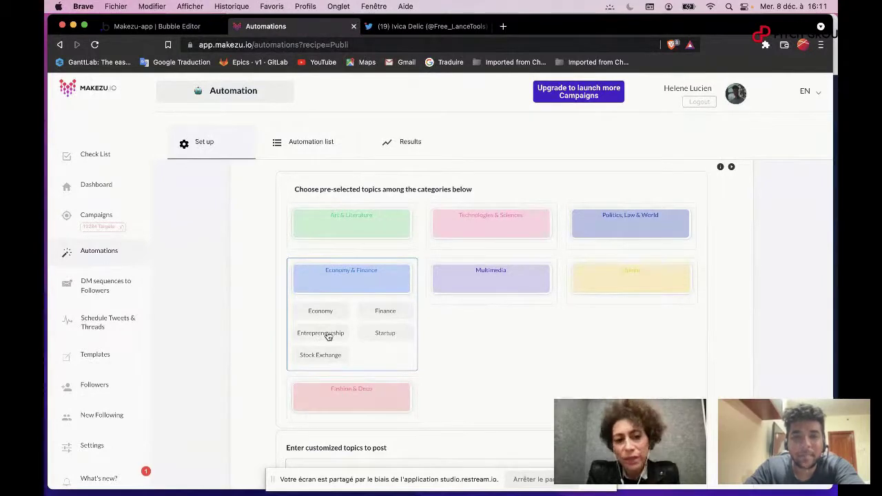
left_click(329, 336)
left_click(381, 332)
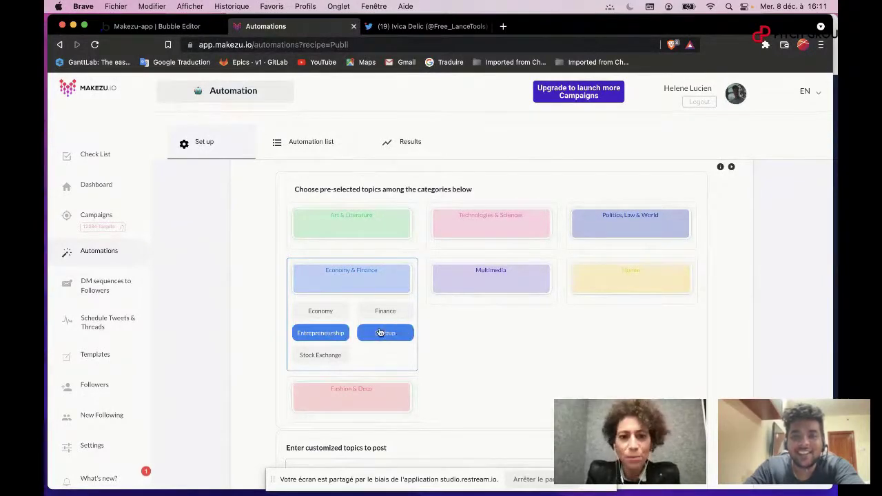
Add "digital marketing" as a customized topic for the auto-posted articles.
scroll(382, 372, "down", 2)
left_click(356, 392)
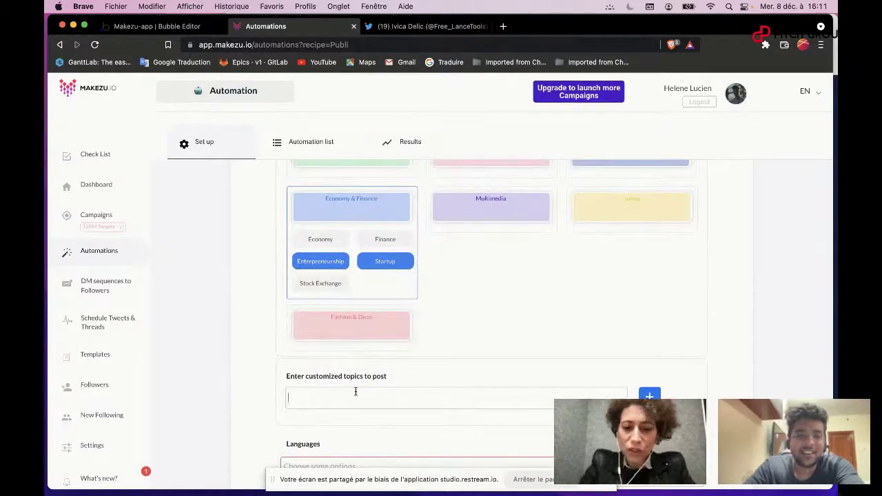
type("digital marke")
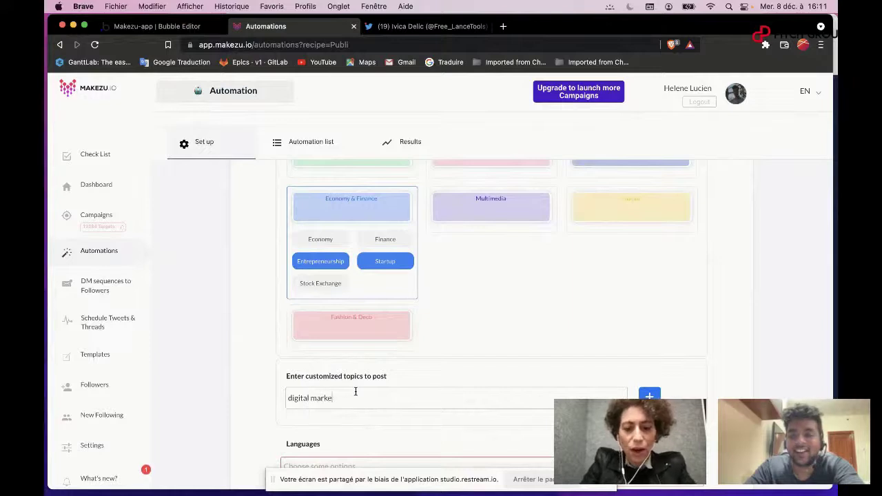
type("tin")
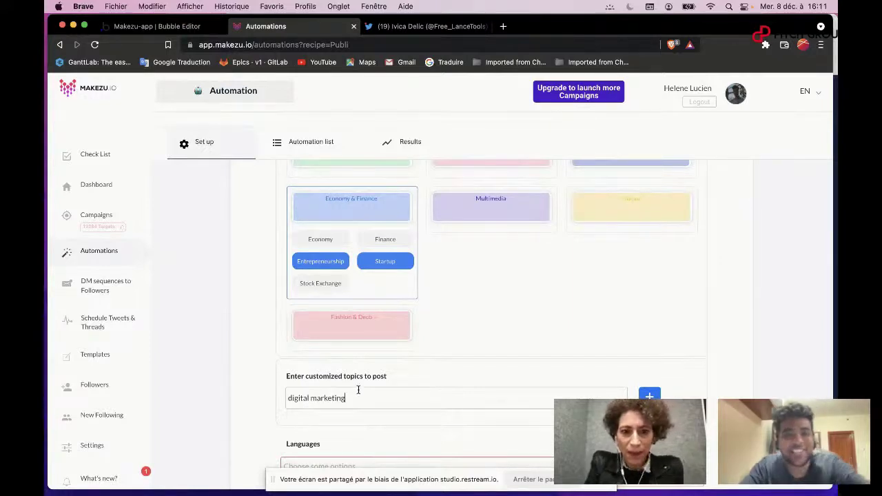
type("g")
scroll(460, 390, "down", 1)
left_click(648, 354)
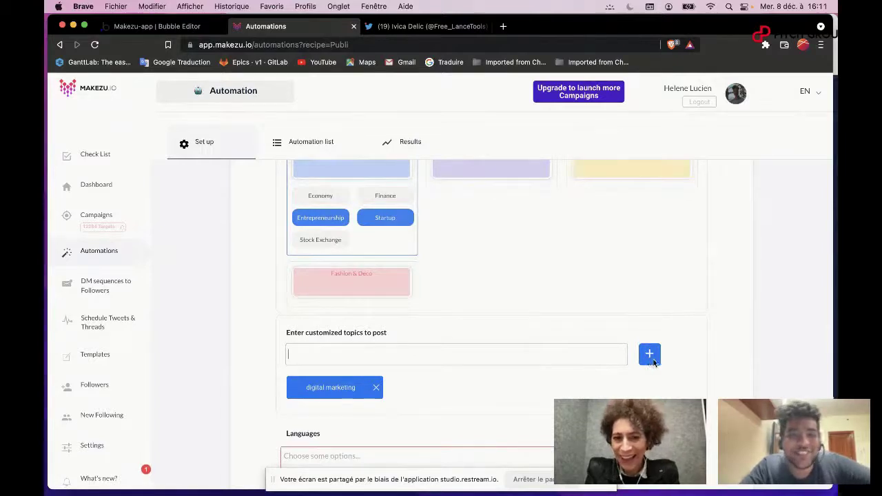
Choose English as the language of the articles in the auto-post automation.
scroll(644, 368, "down", 1)
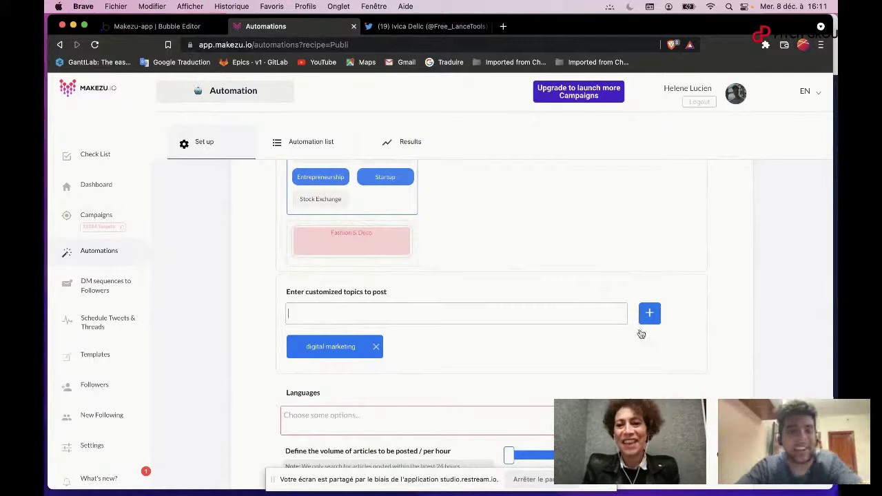
scroll(602, 339, "down", 1)
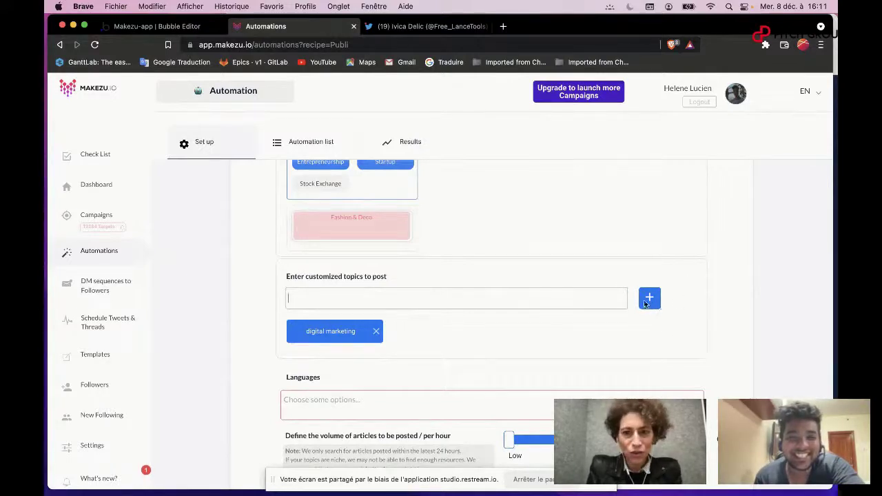
scroll(632, 323, "down", 3)
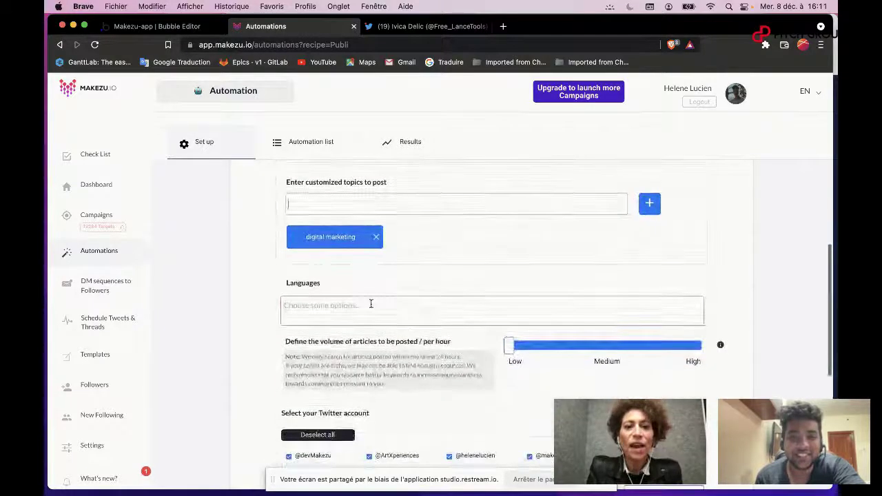
left_click(370, 304)
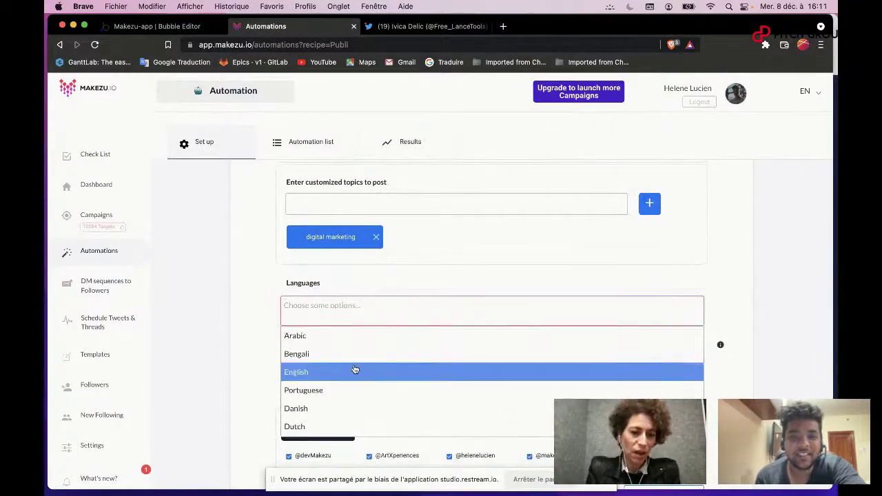
left_click(354, 371)
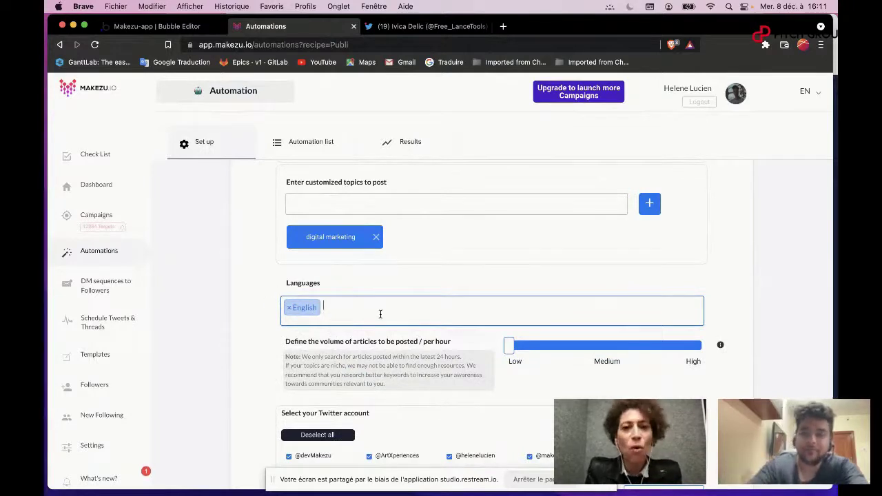
scroll(379, 314, "down", 2)
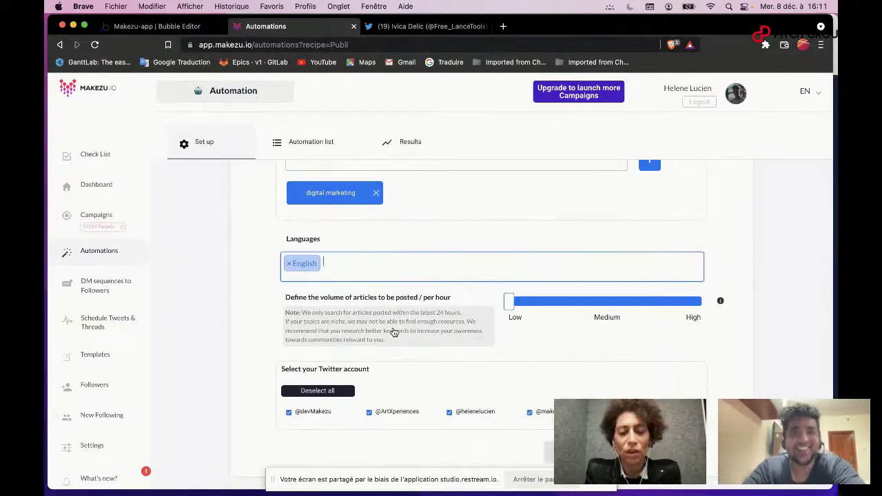
scroll(393, 333, "down", 3)
left_click(321, 335)
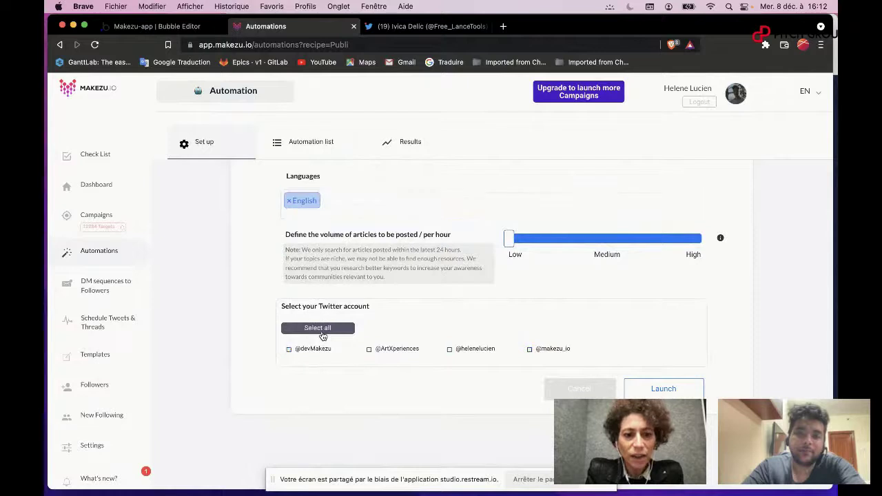
left_click(289, 349)
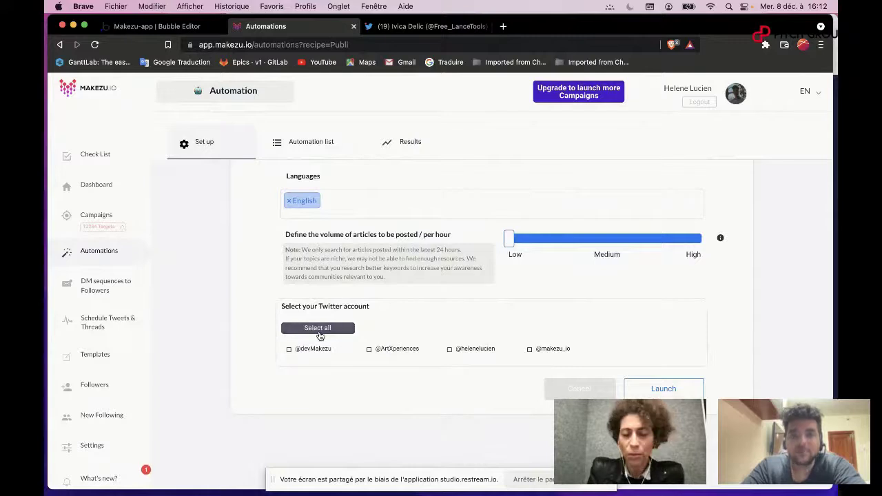
left_click(319, 334)
left_click(320, 335)
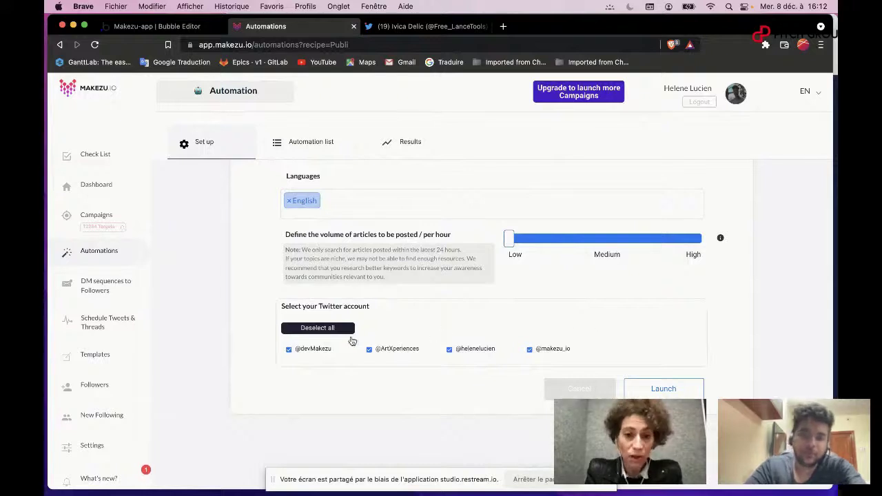
left_click(312, 334)
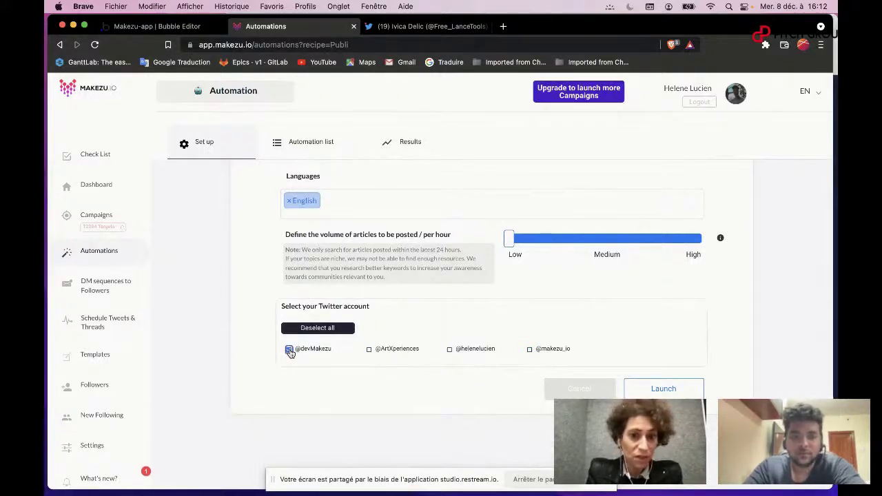
scroll(485, 355, "down", 1)
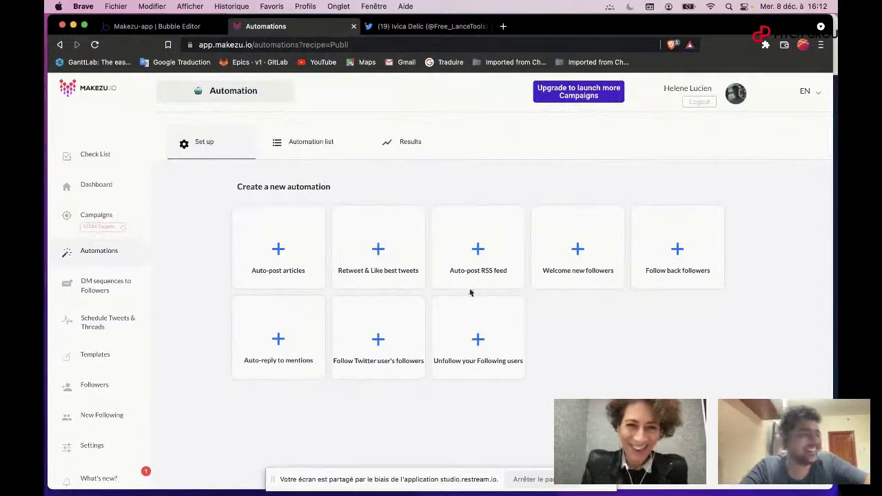
Open the recipe for retweeting and liking the best tweets and add "digatal marketing" as a customized topic.
left_click(372, 274)
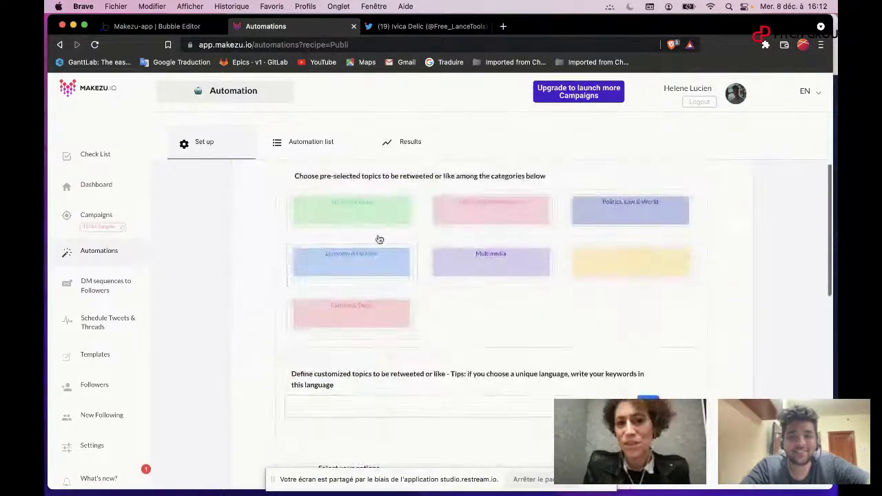
scroll(368, 276, "down", 4)
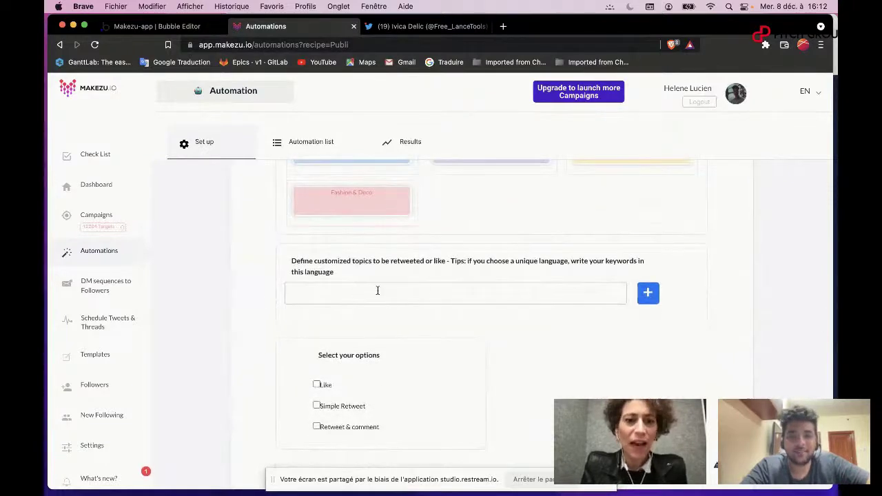
type("gatal ")
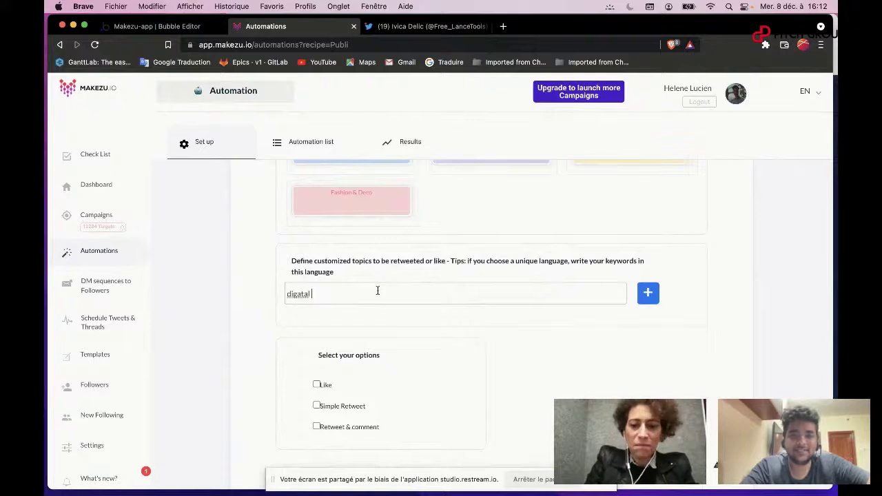
type("marketing")
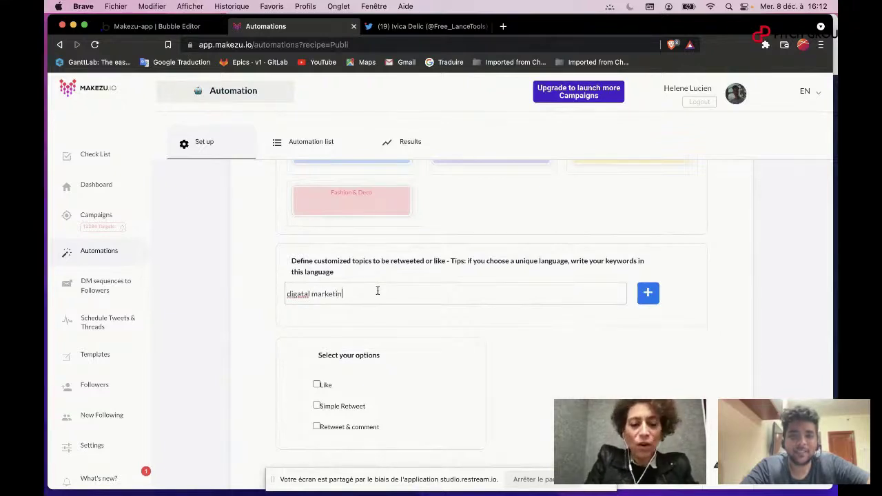
left_click(648, 294)
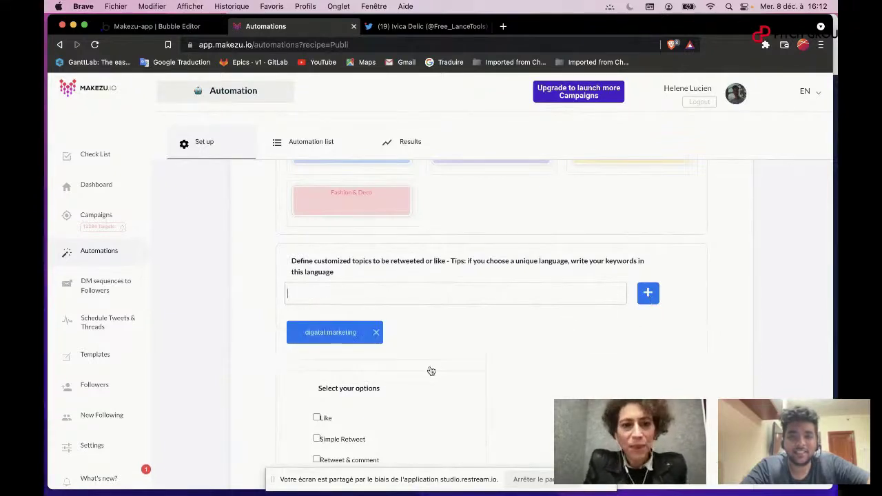
Add "Empowering woman" as a second customized topic for the tweets to retweet or like.
scroll(429, 371, "down", 1)
type("e")
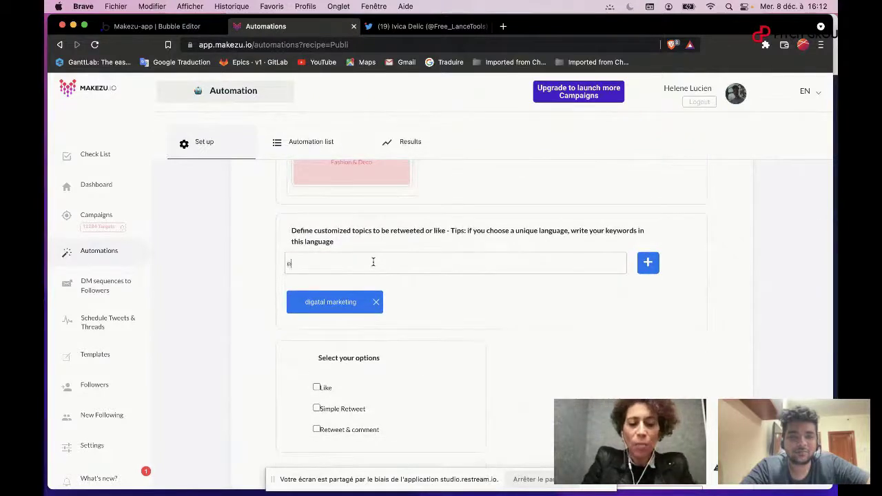
type("mpowe")
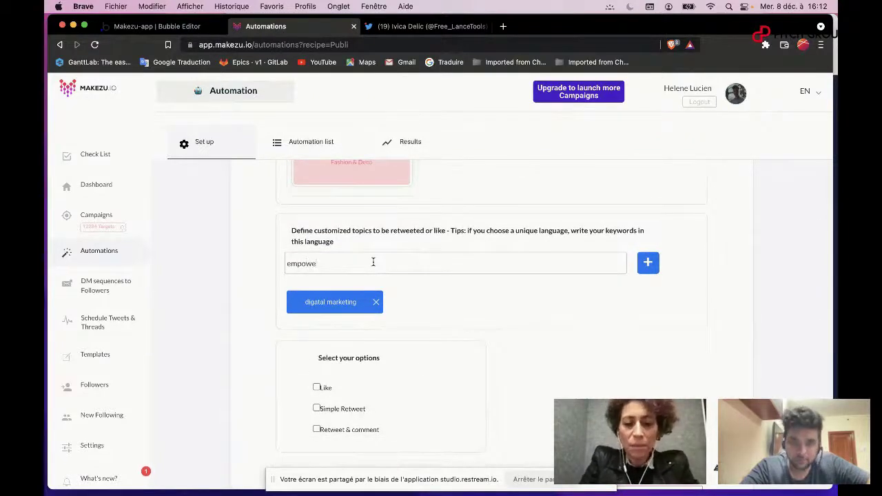
type("ring woman")
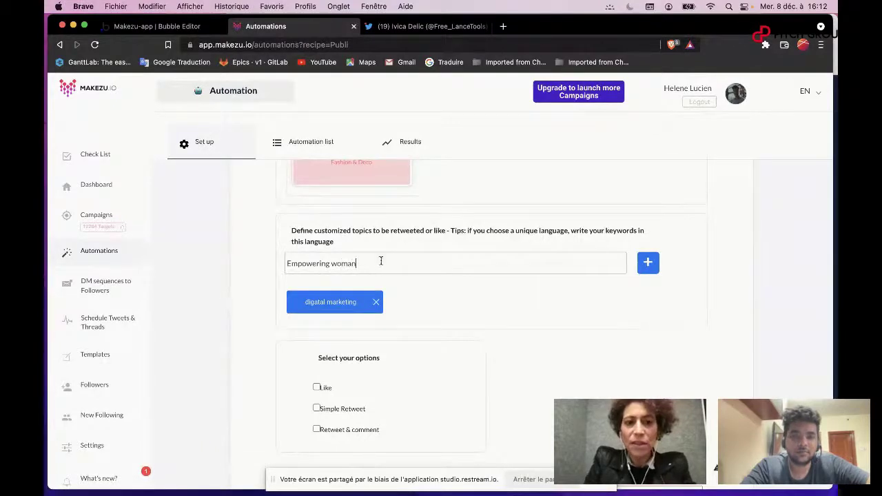
left_click(651, 264)
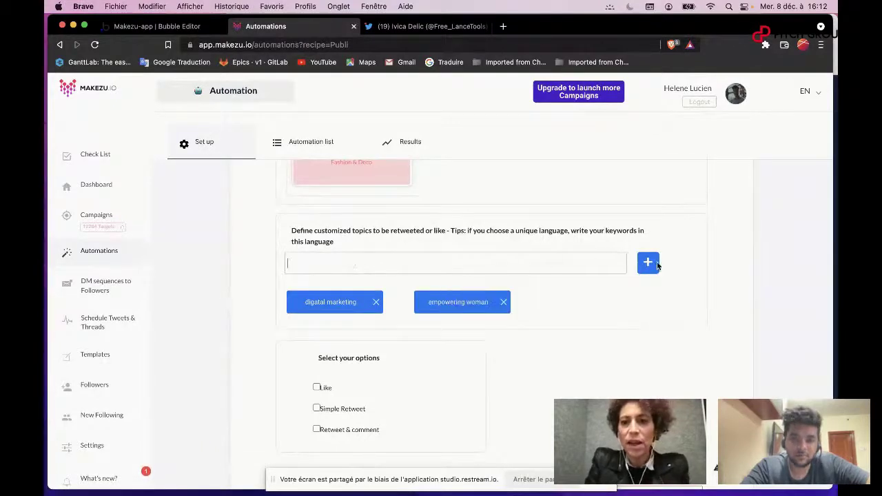
Enable the Like and Retweet & comment options for the automation, leaving Simple Retweet off.
scroll(584, 318, "down", 1)
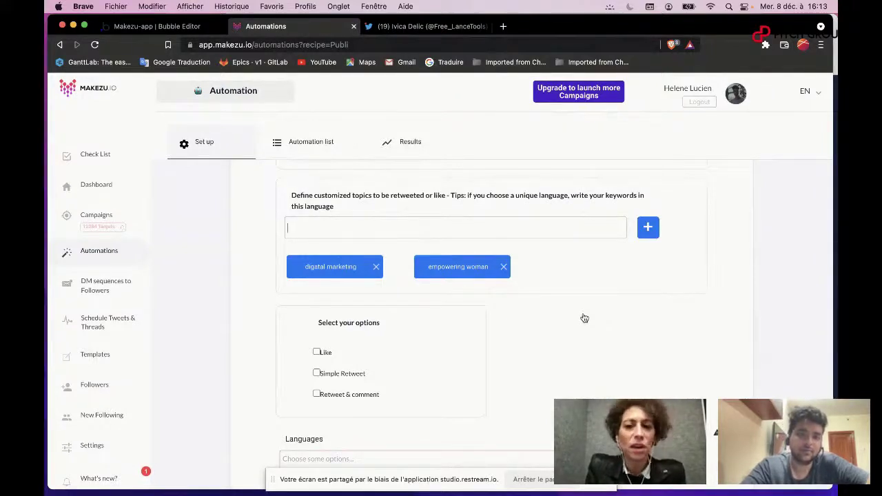
scroll(475, 353, "down", 2)
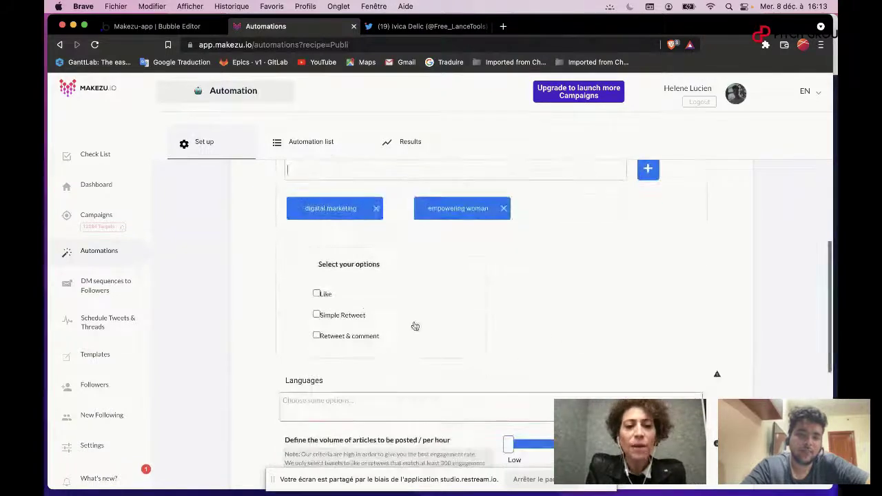
left_click(317, 294)
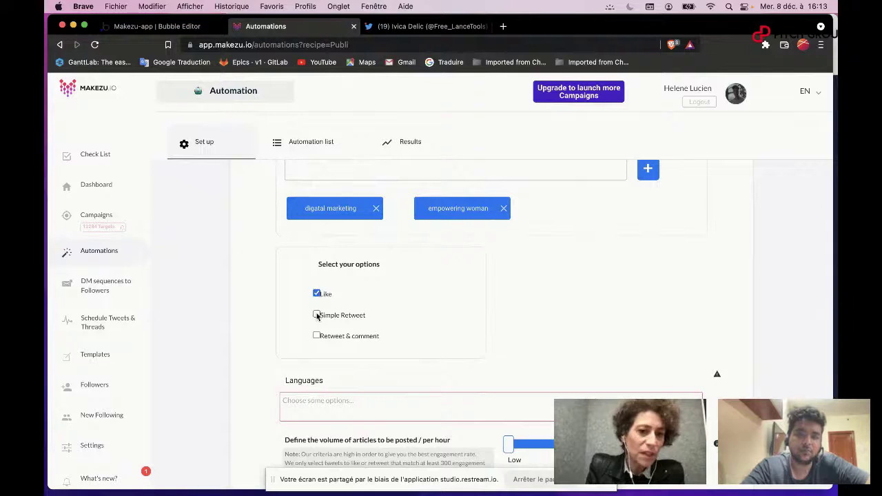
left_click(317, 314)
left_click(316, 315)
left_click(318, 336)
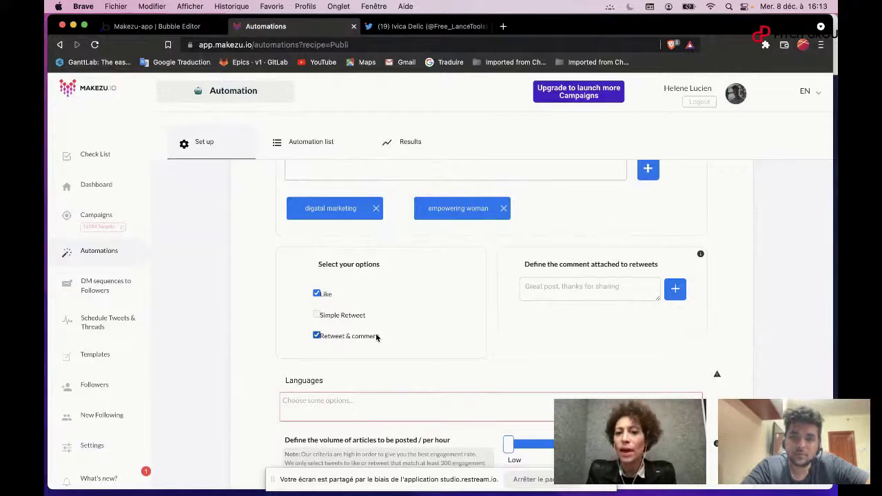
Add "great tweet" as a comment attached to the retweets.
left_click(534, 280)
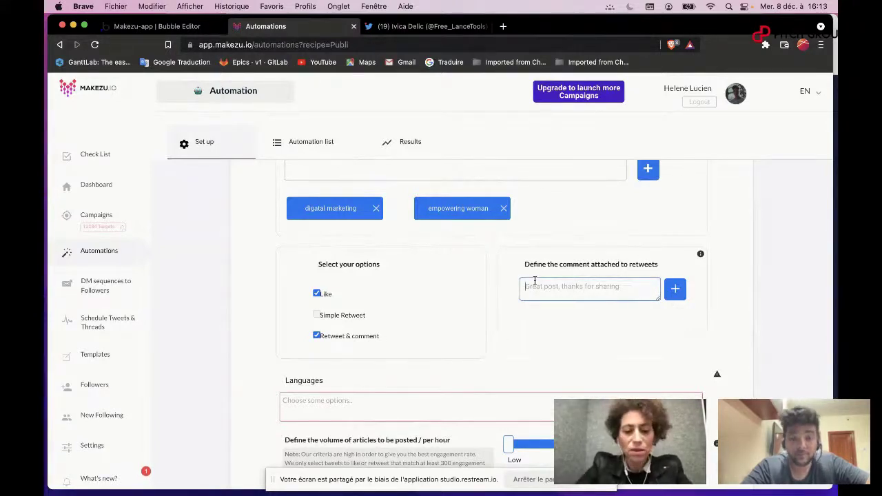
type("treat tweet")
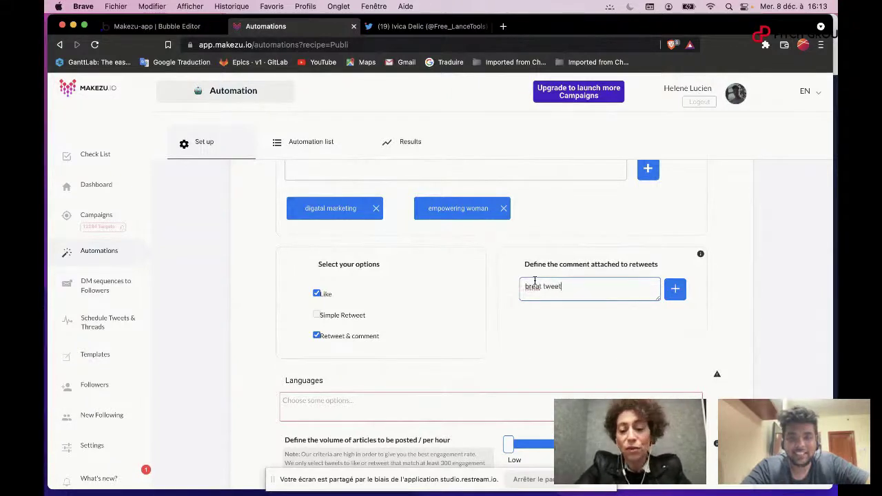
left_click(525, 285)
key("BackSpace")
type("g")
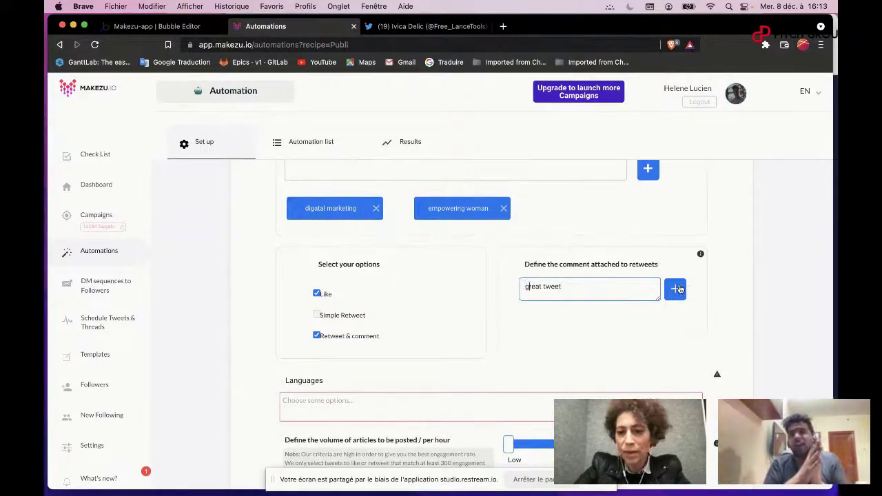
left_click(676, 290)
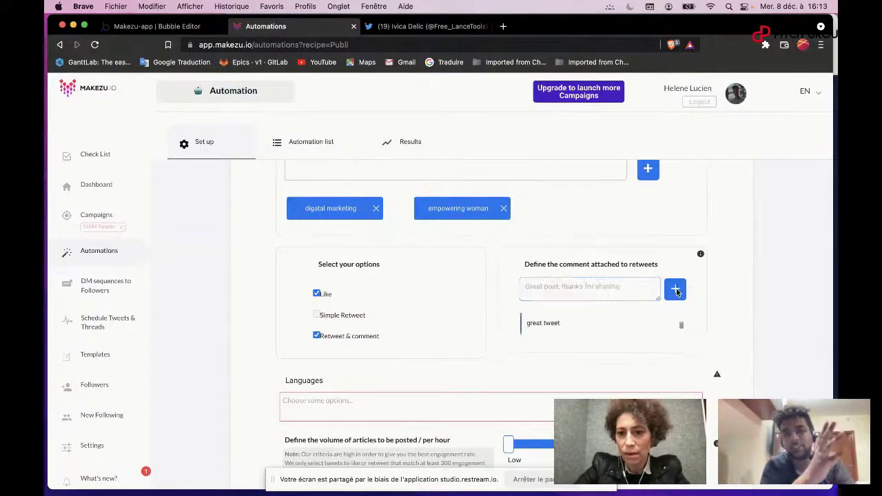
Add "this tweet is great" as a second comment attached to the retweets.
left_click(599, 285)
type("this tweet")
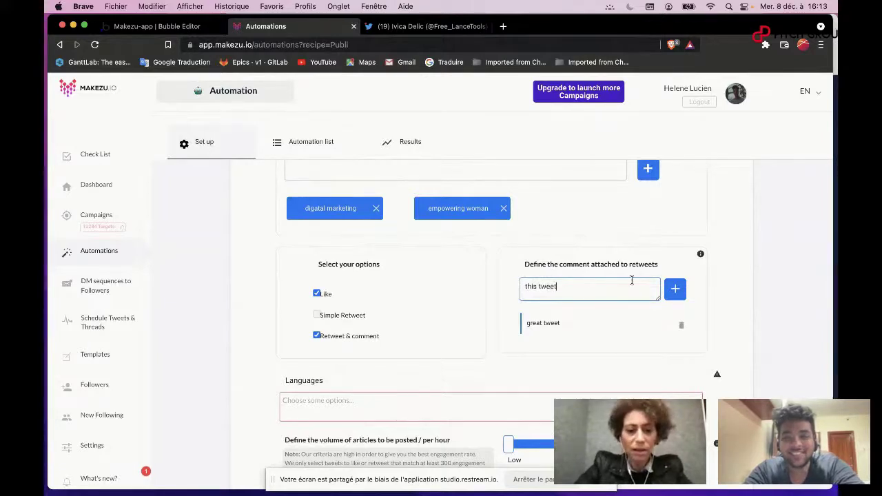
type(" is gr")
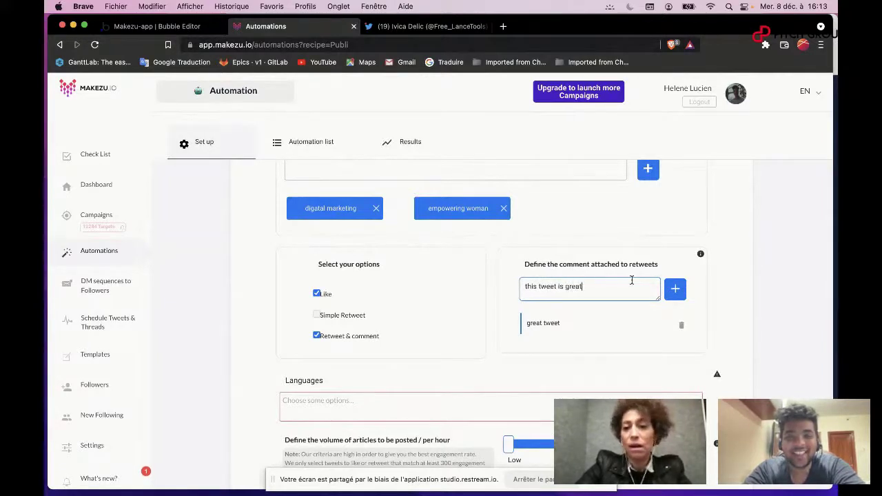
type("eat")
left_click(682, 289)
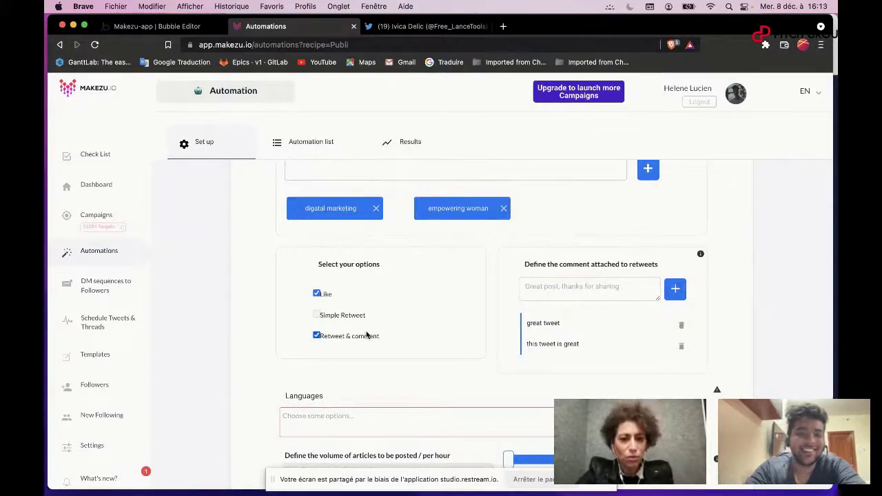
Choose English as the language of the retweet automation and set the hourly posting volume to High.
scroll(367, 335, "down", 2)
left_click(336, 372)
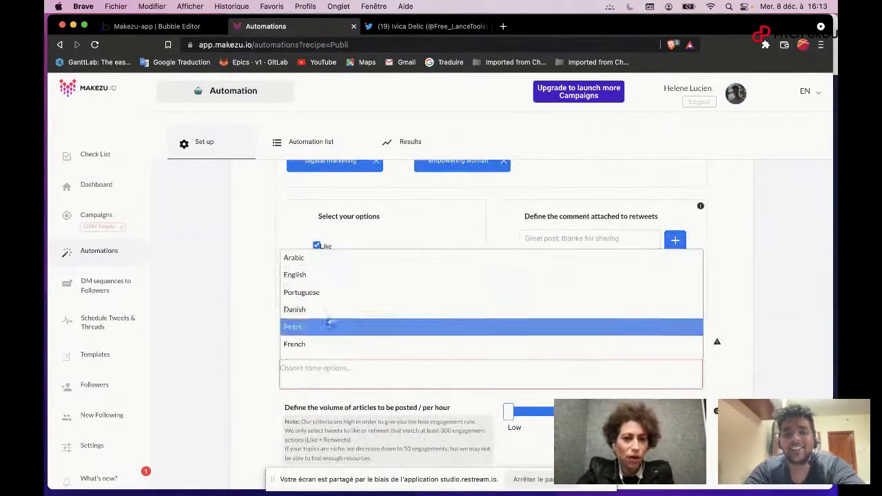
left_click(334, 275)
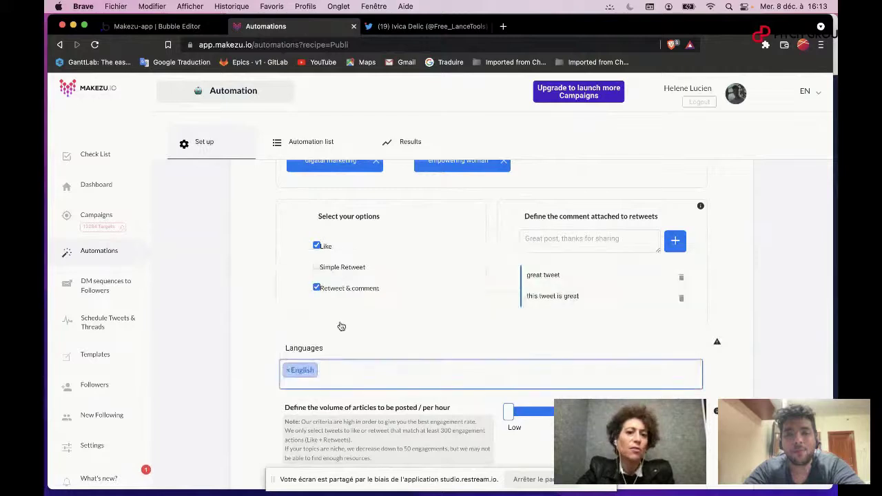
scroll(341, 326, "down", 2)
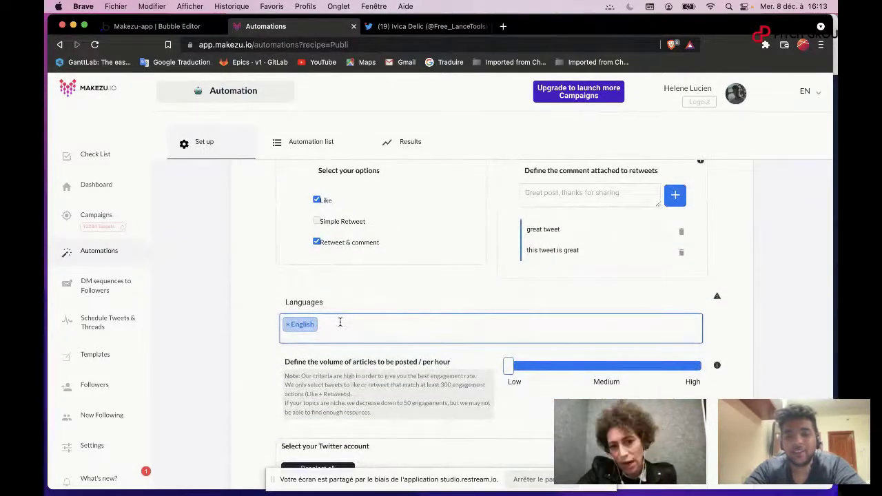
scroll(340, 322, "down", 2)
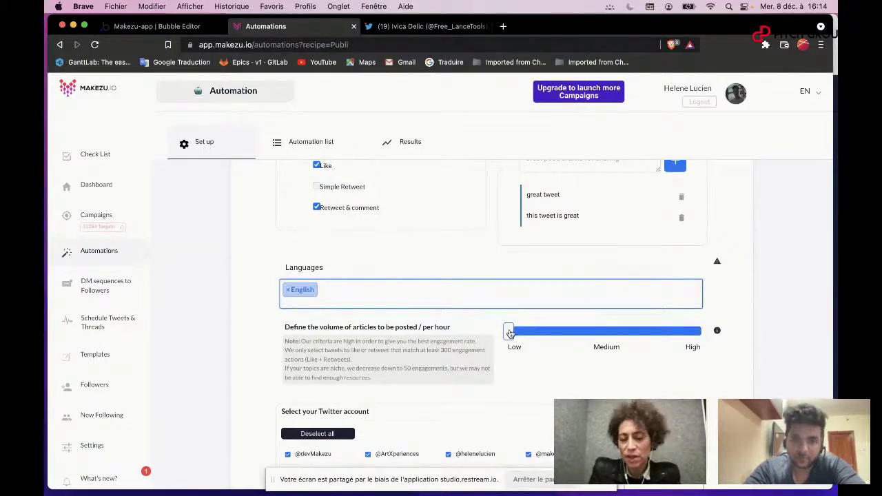
left_click(697, 333)
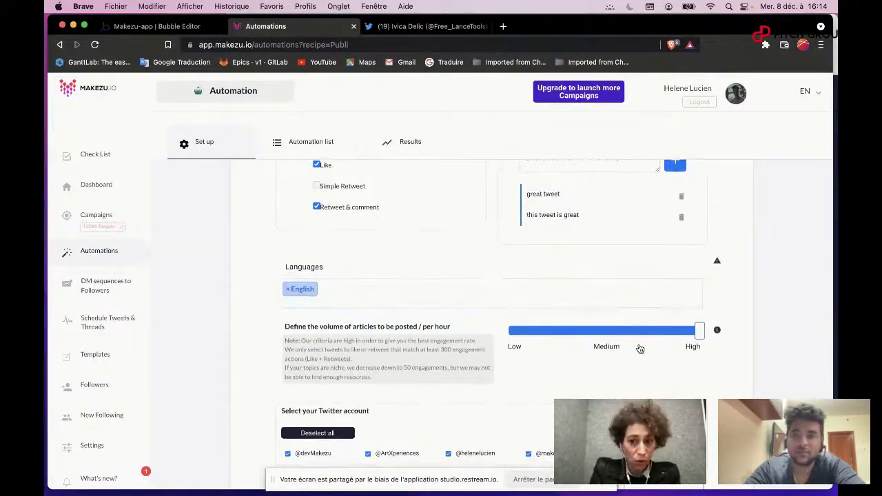
scroll(639, 349, "down", 1)
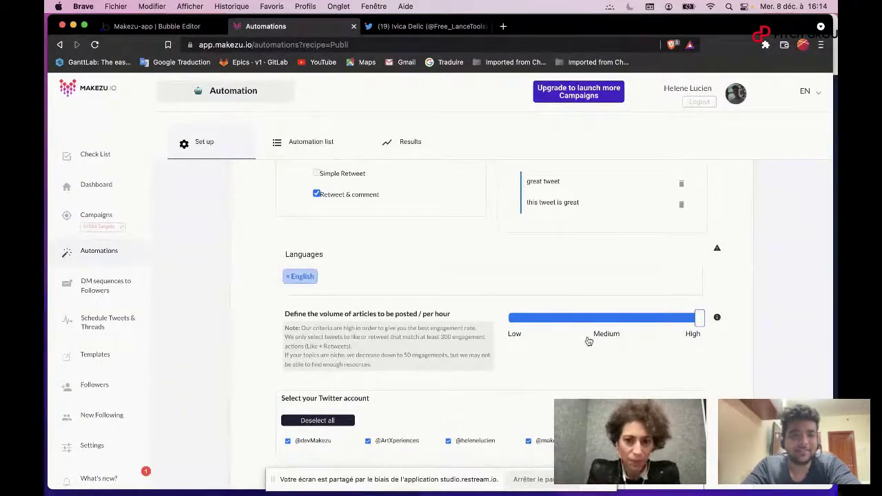
scroll(575, 340, "down", 2)
left_click(326, 354)
left_click(296, 375)
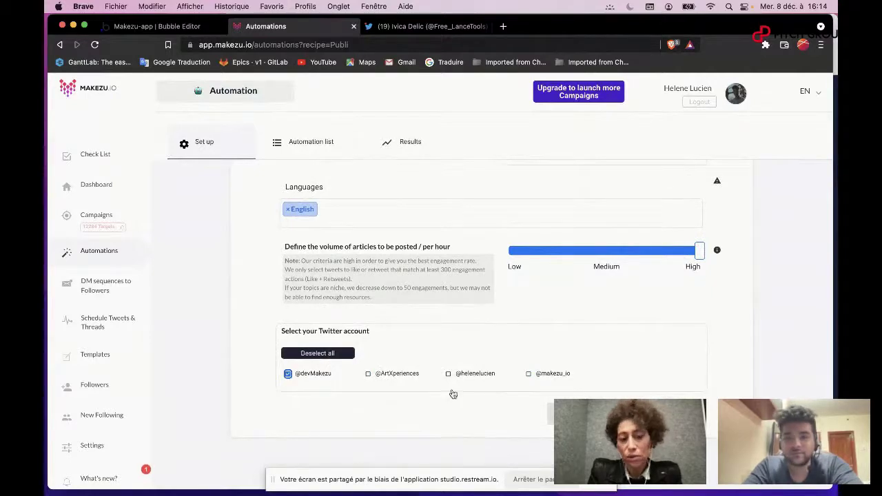
scroll(598, 396, "down", 1)
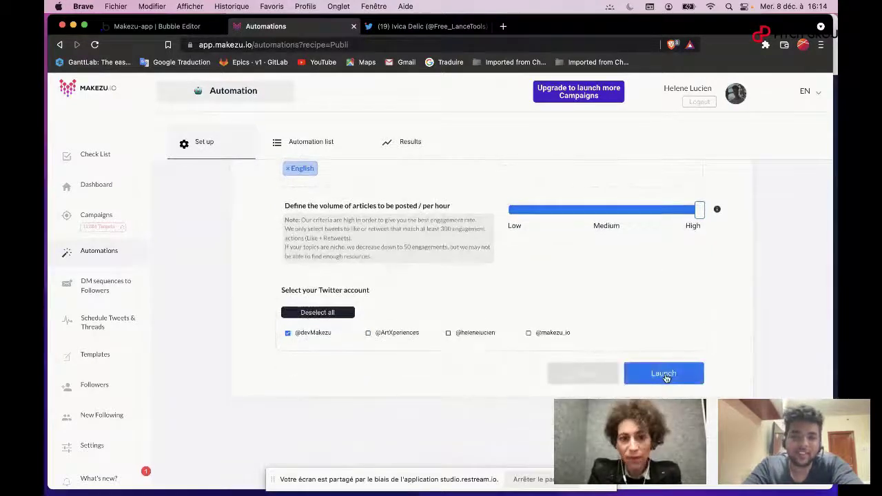
Start setting up a new Auto-post RSS feed automation.
scroll(599, 312, "up", 3)
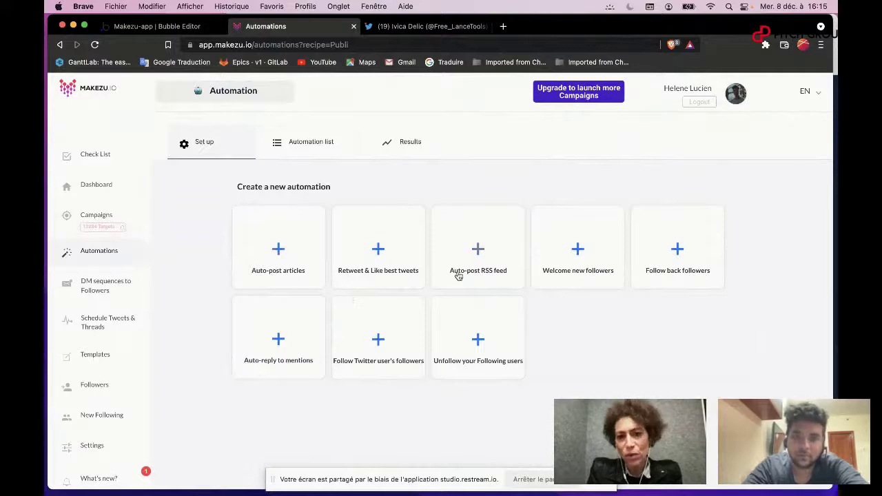
left_click(482, 270)
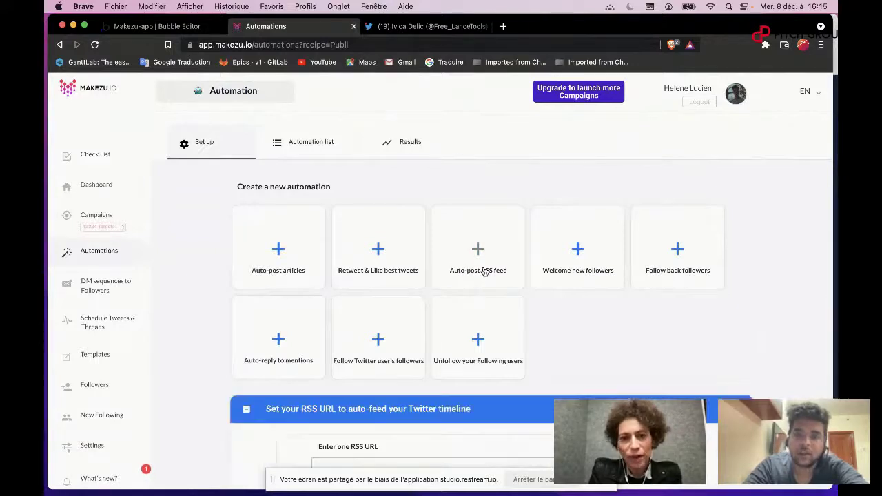
scroll(459, 289, "down", 2)
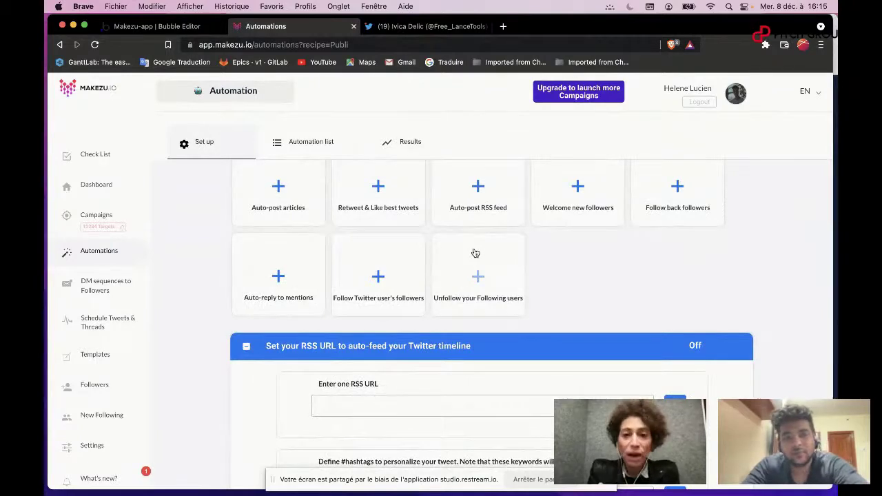
scroll(467, 288, "down", 1)
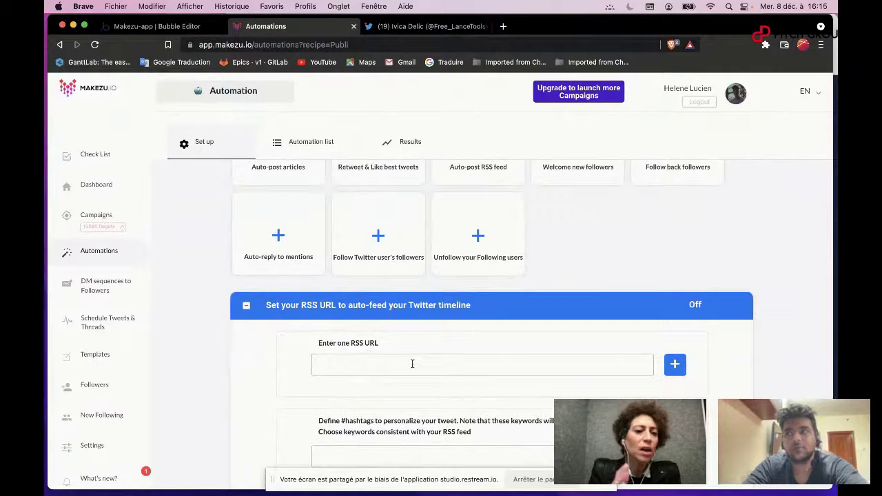
scroll(386, 385, "down", 2)
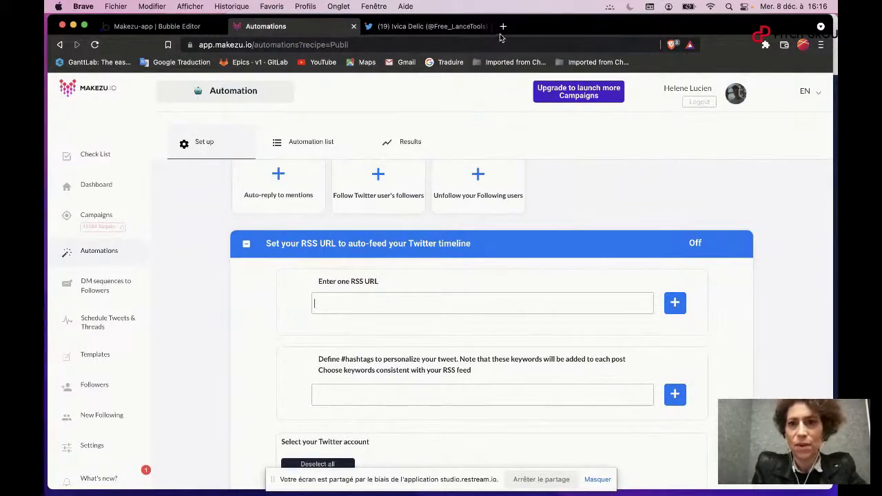
Add techcrunch.com/feed/startup as the RSS URL that feeds the Twitter timeline.
left_click(363, 309)
type("techcrung")
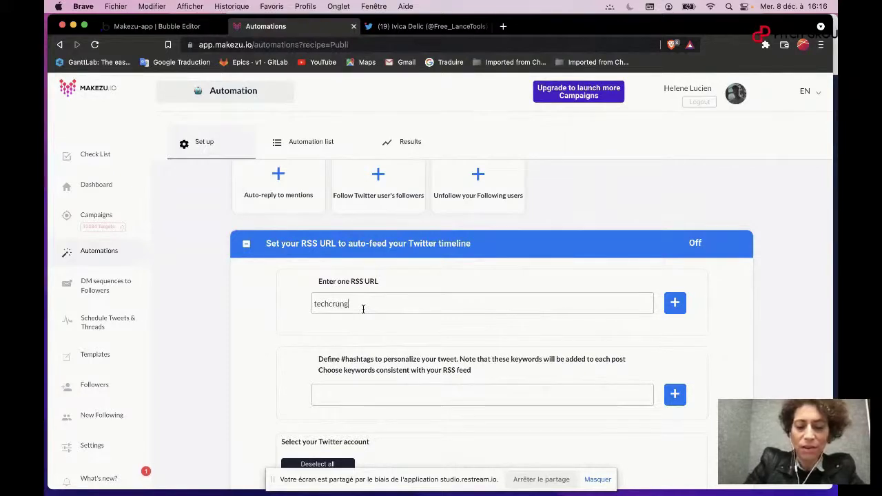
key("BackSpace")
type("ch.com/feed")
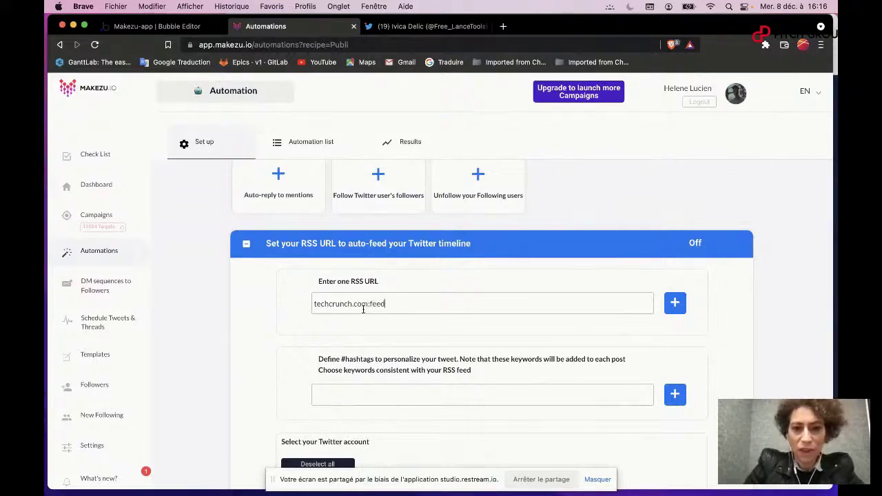
key("BackSpace")
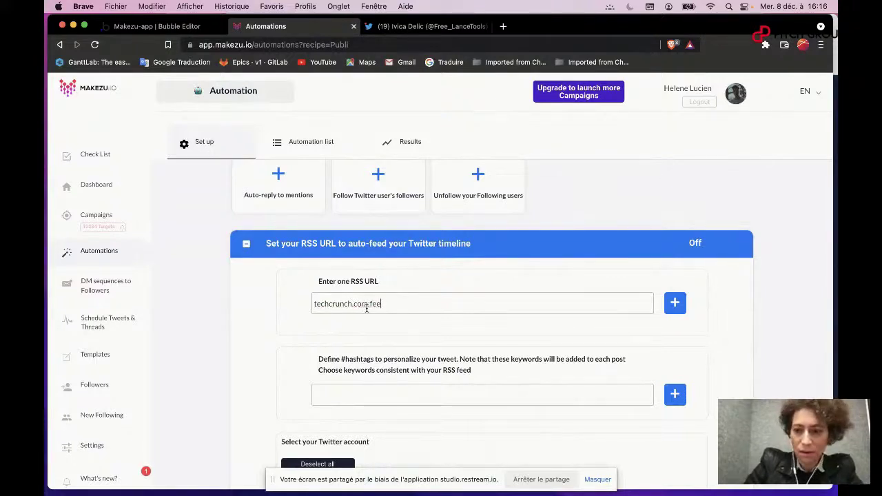
type("/f")
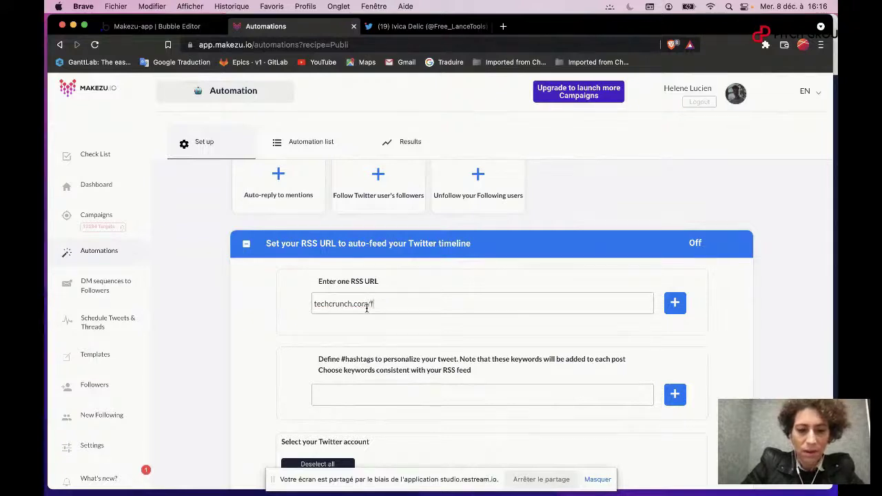
type("eed/")
type("sta")
type("o")
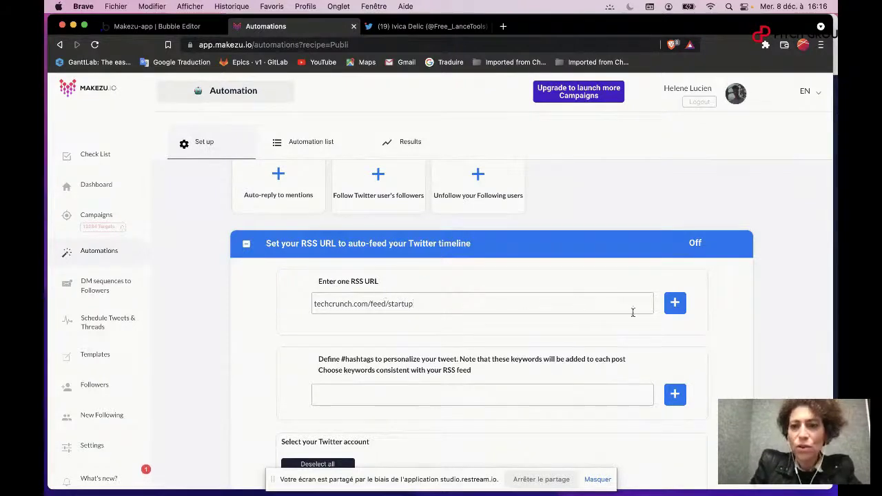
left_click(676, 303)
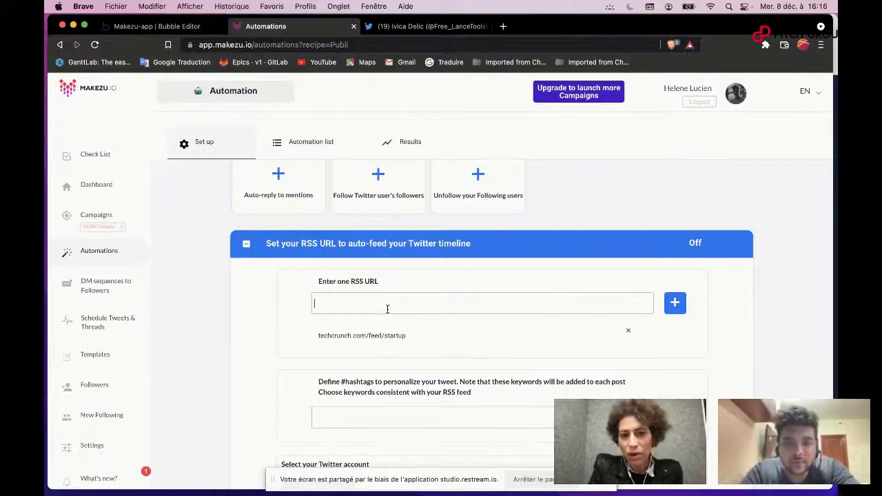
Examine the hashtag, Twitter account and posting frequency settings of the RSS feed automation.
scroll(382, 306, "down", 3)
left_click(358, 324)
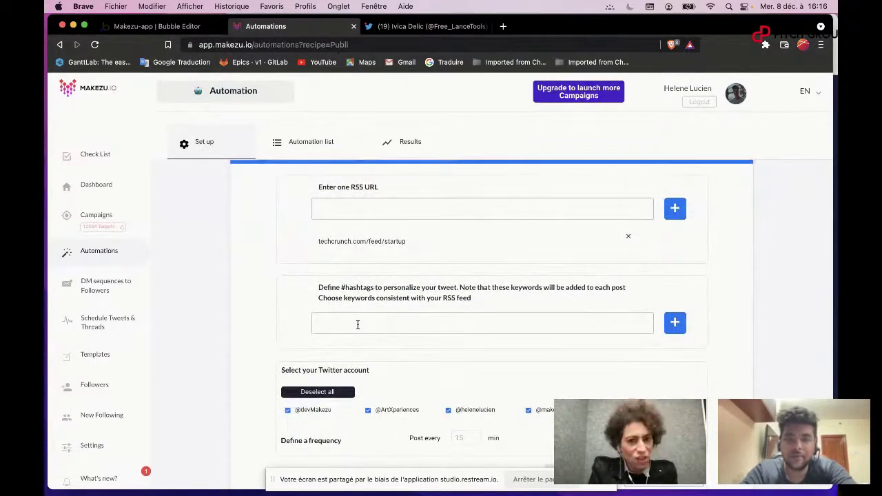
scroll(358, 324, "down", 2)
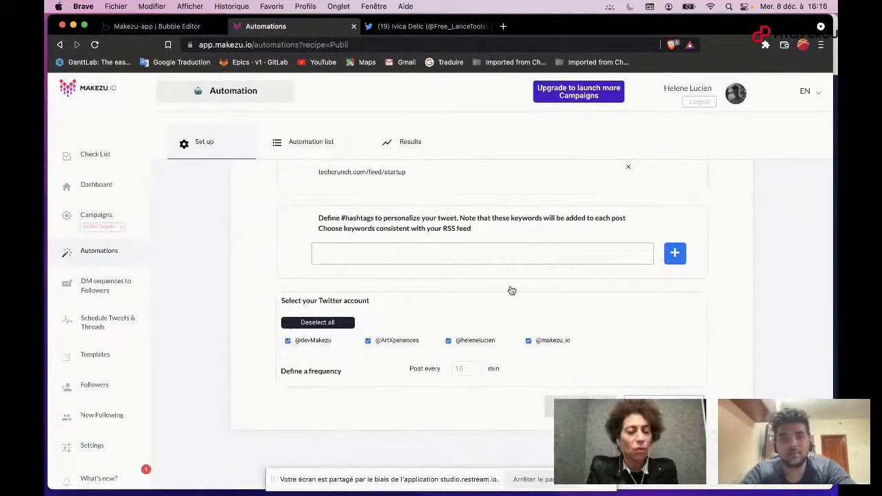
scroll(511, 290, "up", 2)
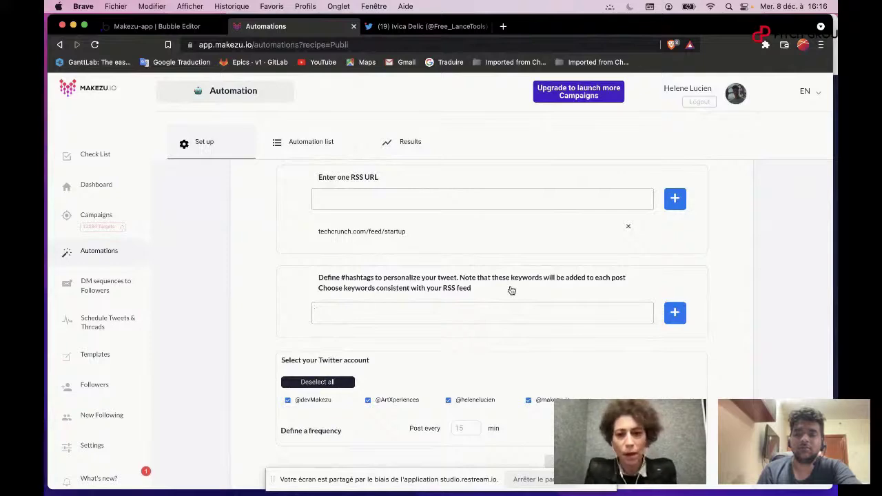
scroll(511, 290, "down", 2)
scroll(511, 290, "up", 3)
scroll(656, 342, "down", 3)
Start a Welcome new followers automation and add "hello" as its own direct message.
scroll(507, 290, "up", 6)
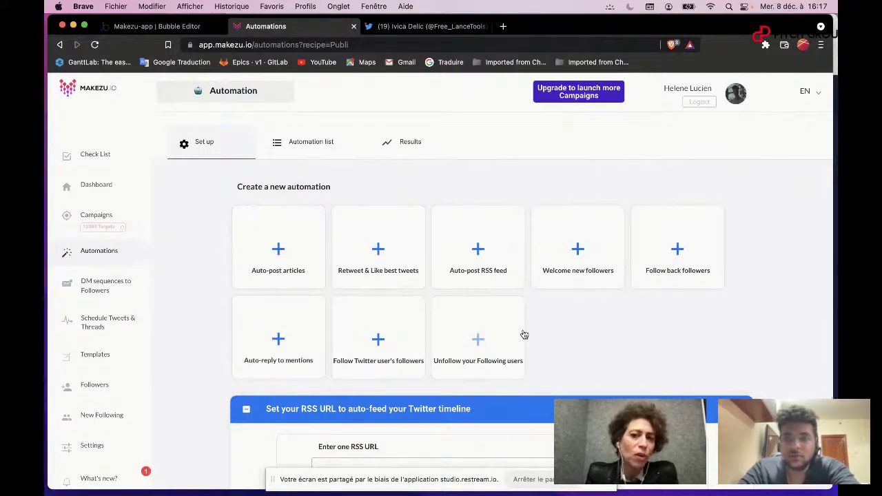
left_click(579, 270)
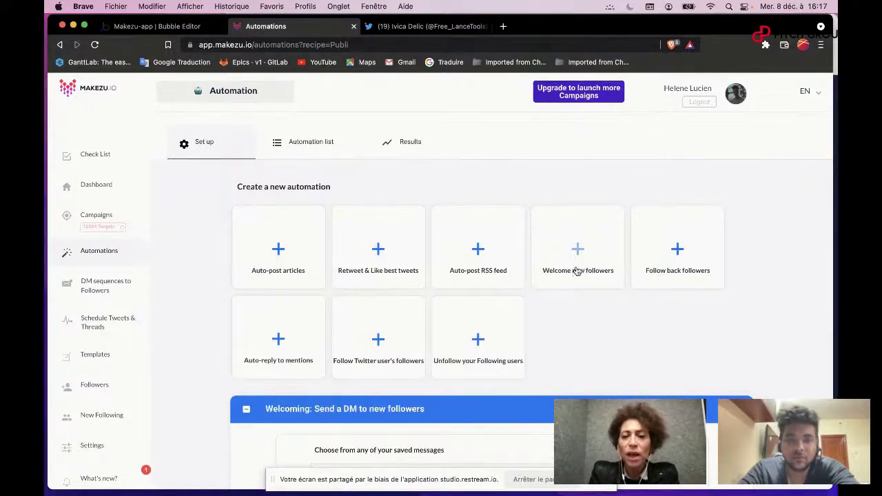
scroll(582, 282, "down", 5)
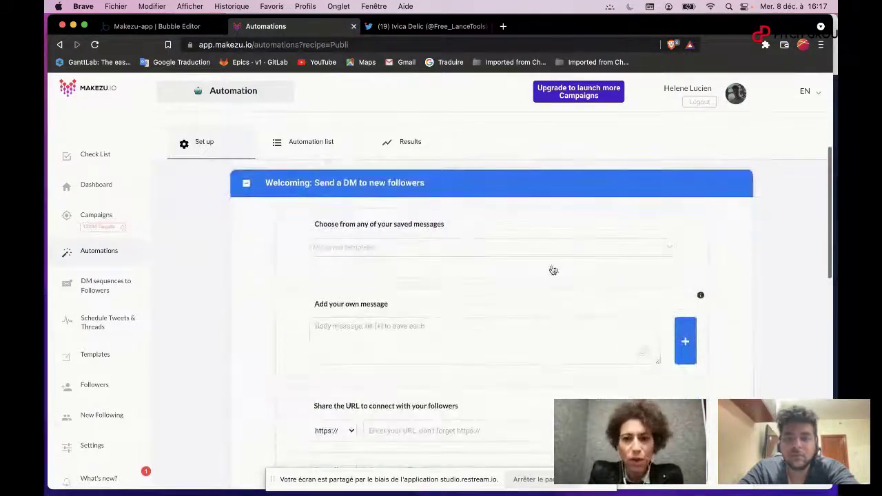
scroll(514, 268, "down", 1)
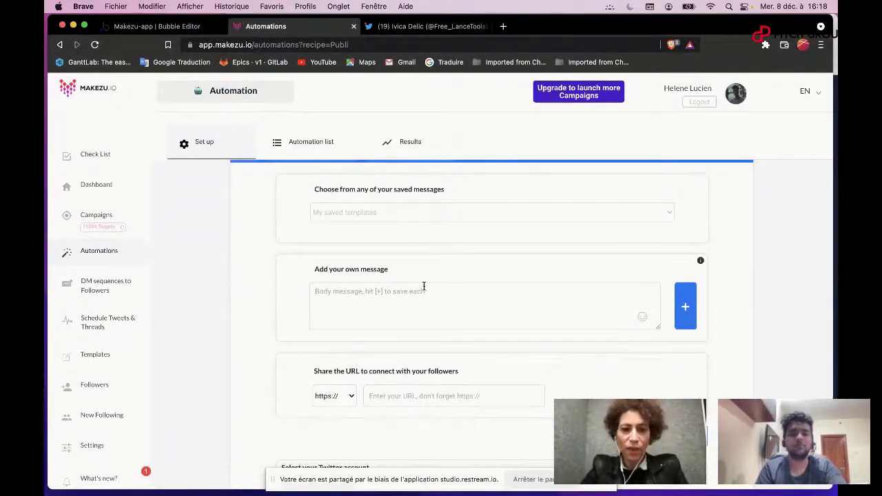
type("hello")
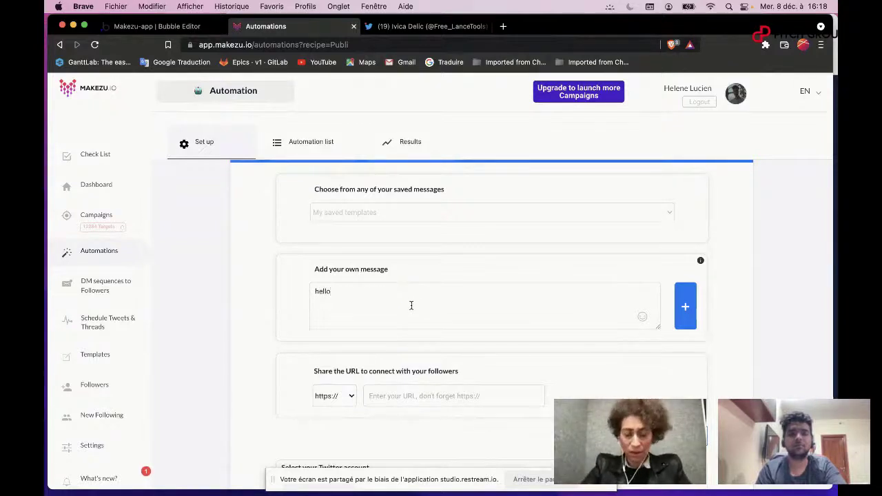
left_click(682, 299)
scroll(486, 361, "down", 2)
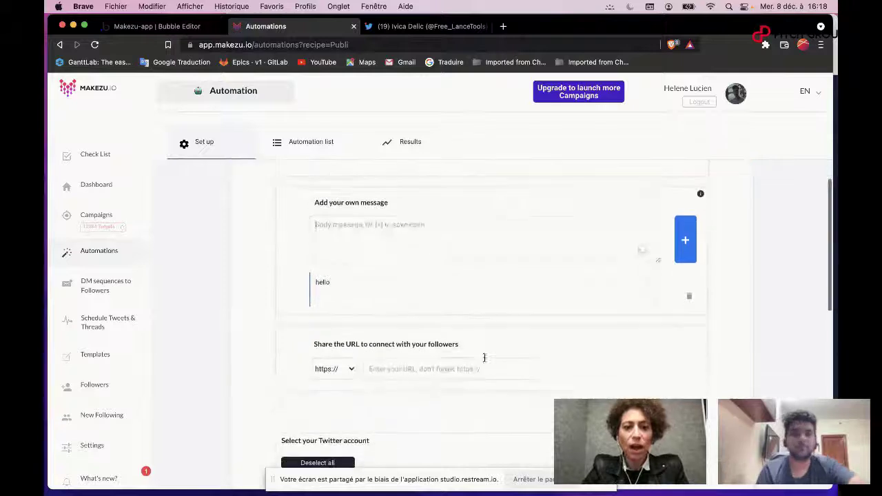
left_click(414, 369)
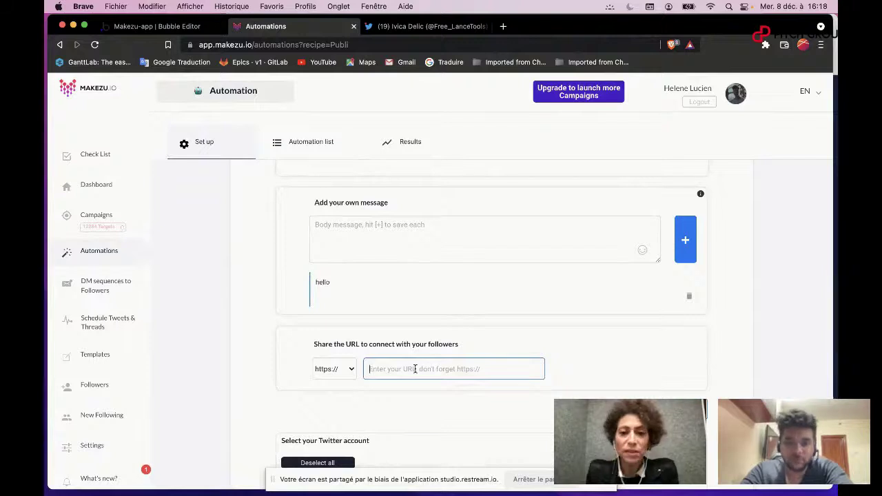
type("makezu.io")
left_click(665, 409)
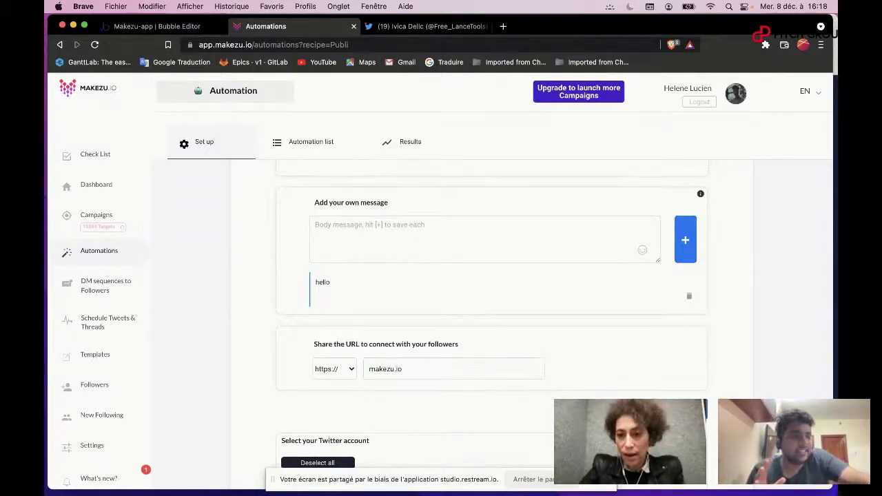
Review the welcome automation's message, shared URL, Twitter account selection and launch option.
scroll(594, 401, "down", 2)
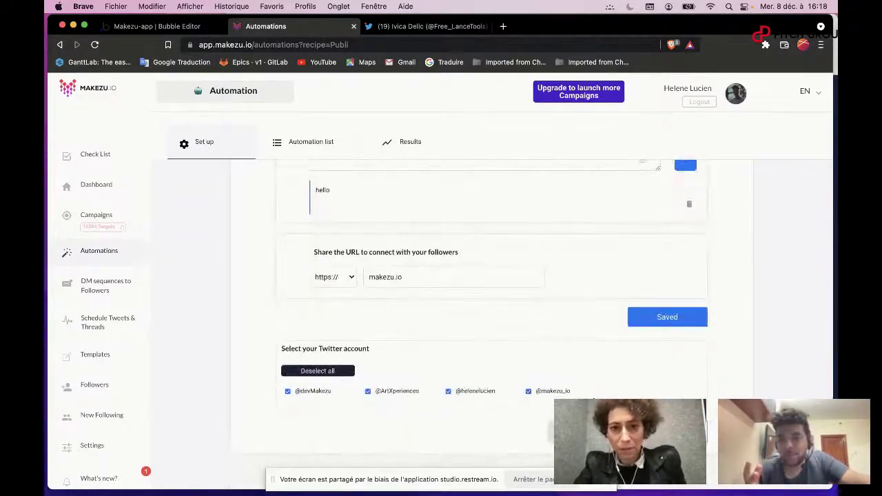
scroll(594, 401, "up", 1)
scroll(594, 401, "down", 1)
scroll(599, 396, "down", 1)
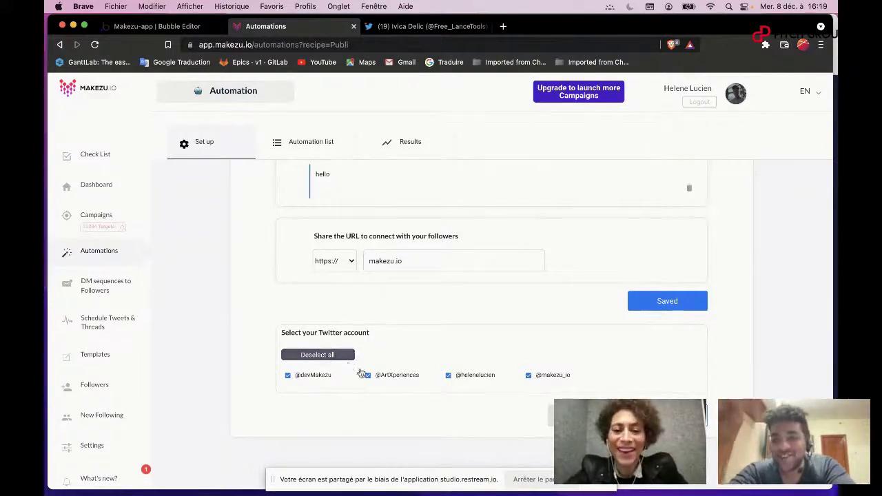
scroll(386, 303, "up", 2)
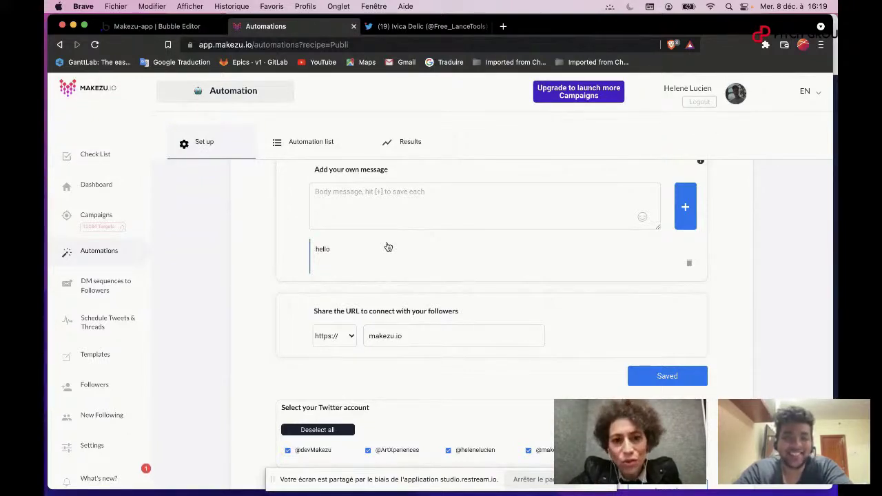
scroll(416, 288, "down", 2)
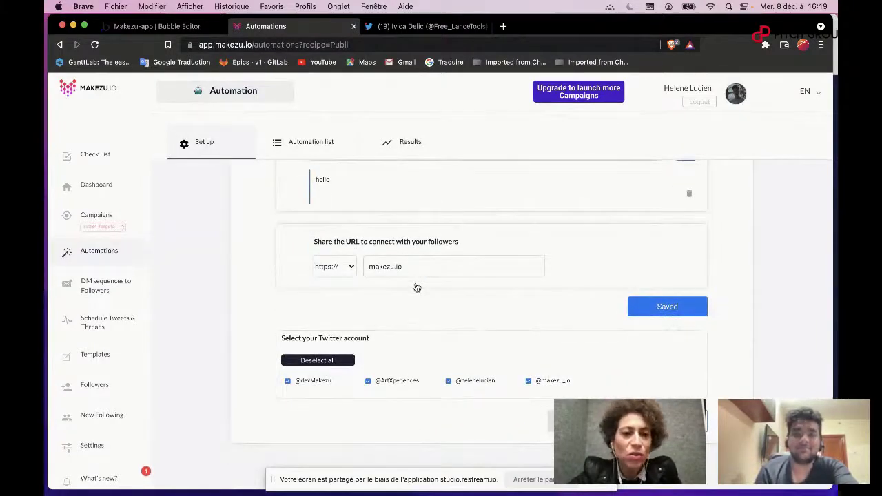
scroll(418, 266, "up", 2)
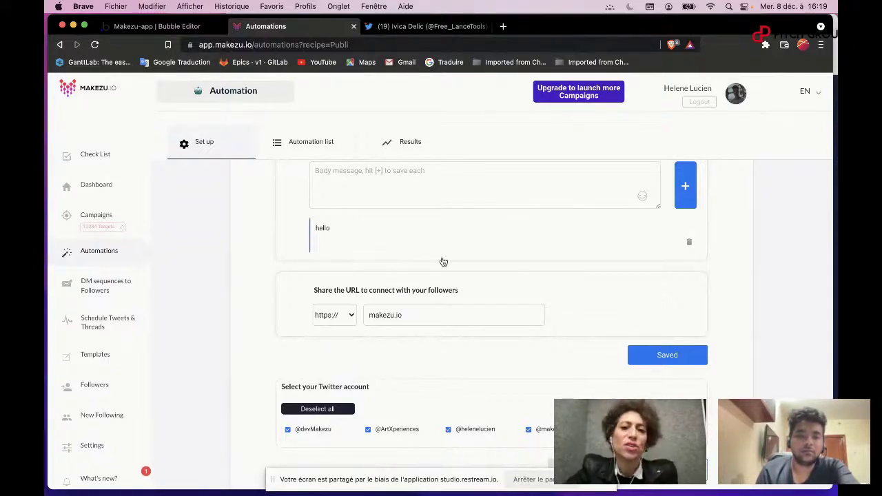
scroll(443, 262, "down", 3)
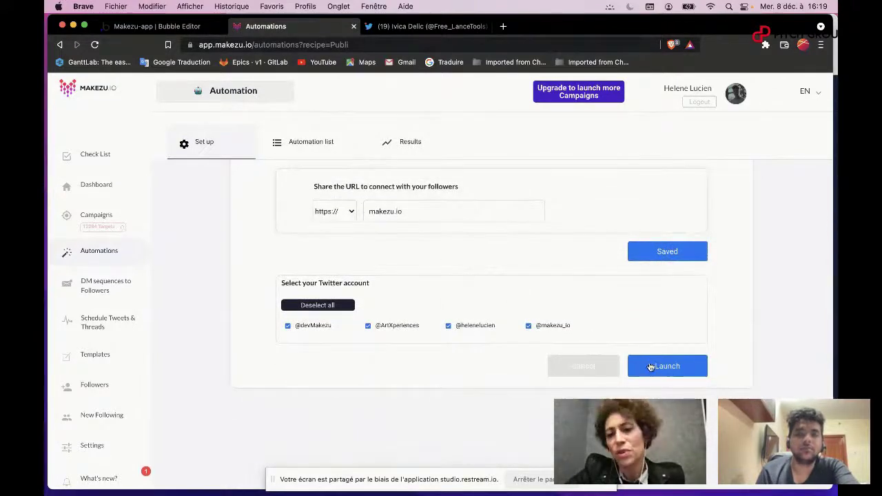
Delete the paused "test skincare P&G" campaign from the campaigns list.
scroll(577, 322, "up", 10)
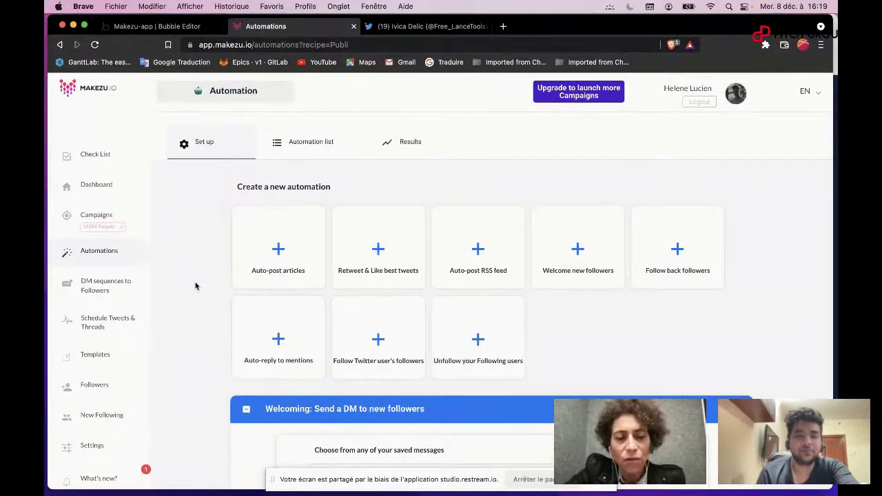
left_click(119, 207)
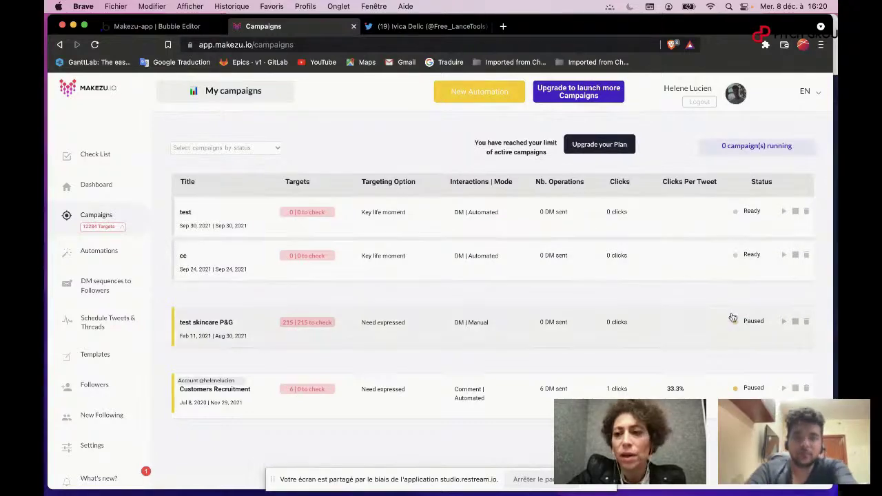
left_click(806, 322)
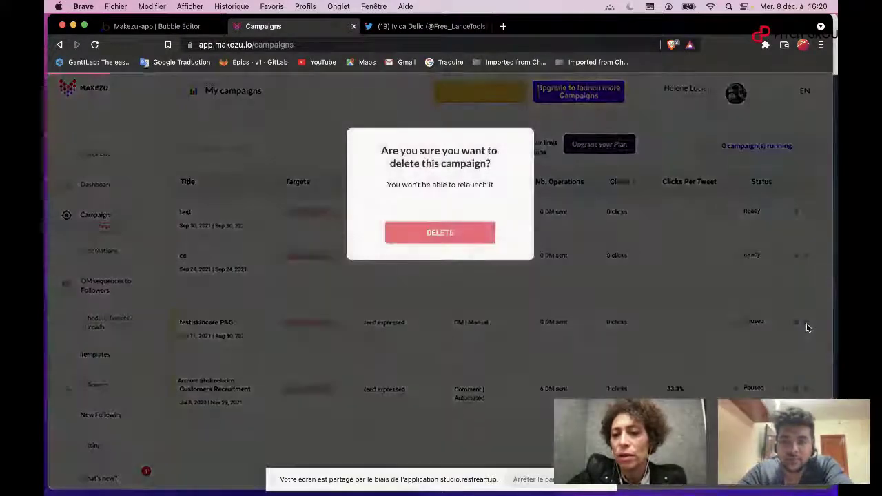
left_click(473, 239)
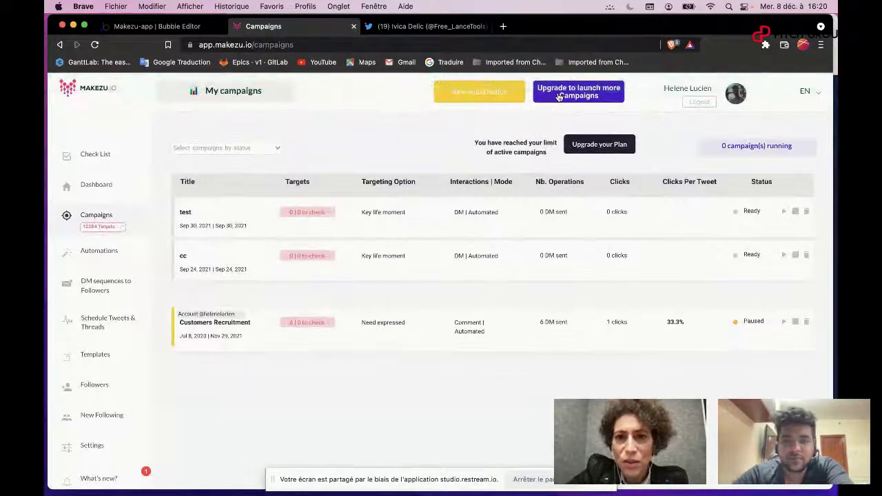
Request an account upgrade to launch more campaigns and view the plan and payment options on the billing page.
left_click(559, 96)
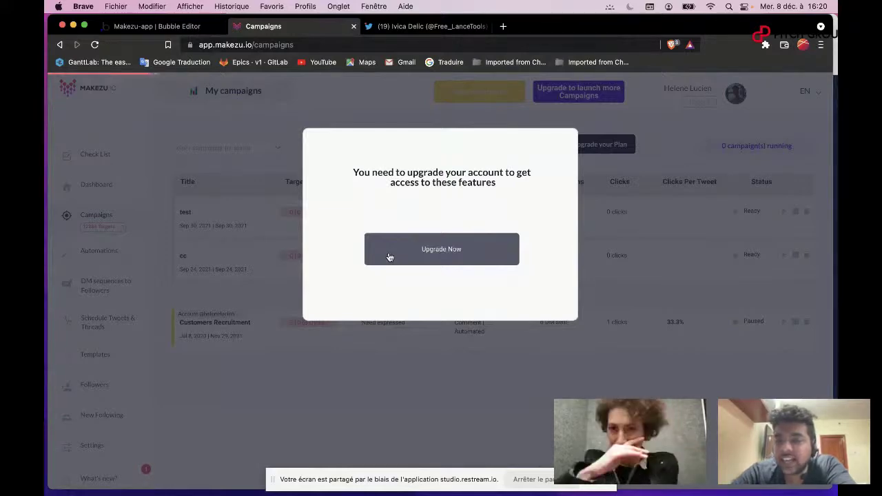
left_click(254, 215)
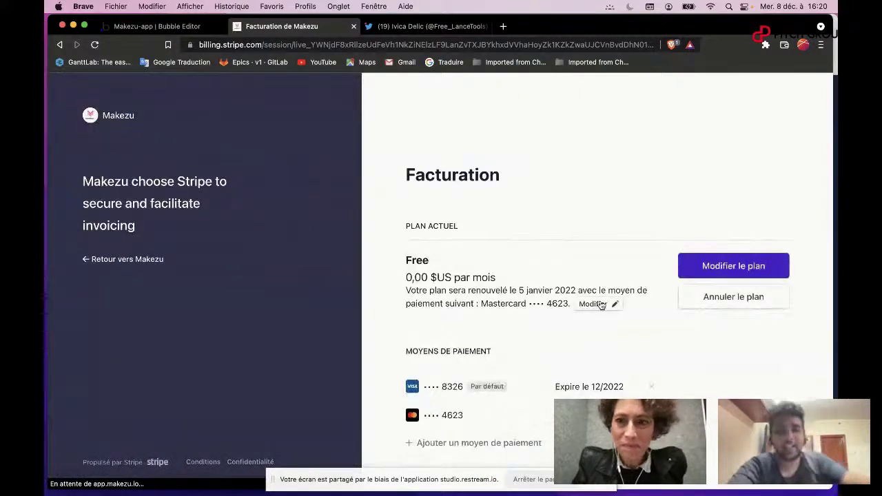
scroll(601, 306, "down", 1)
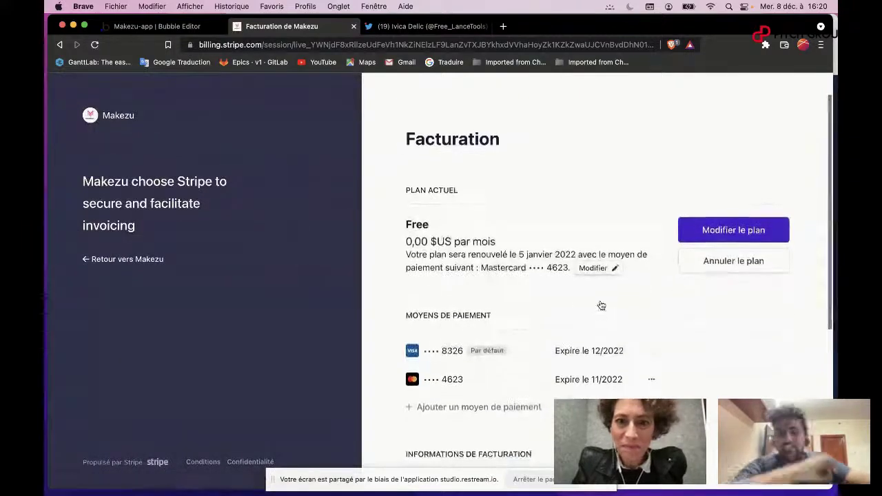
Upgrade the subscription to the monthly Starter plan at 29,00 $US, confirm the payment and return to Makezu from the billing pages.
left_click(715, 232)
scroll(559, 317, "down", 3)
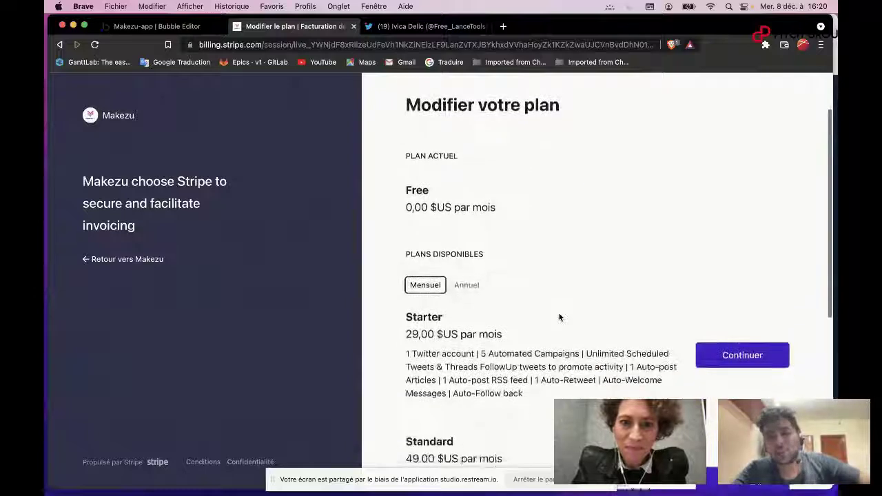
left_click(720, 342)
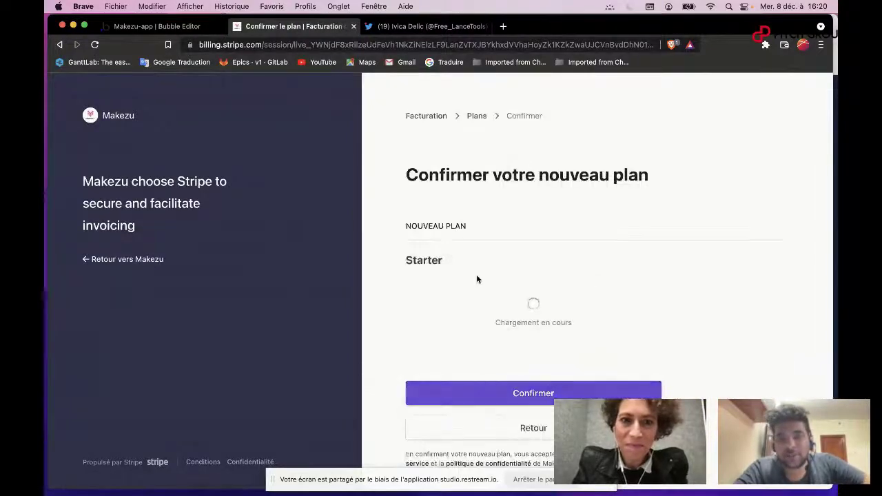
left_click(467, 444)
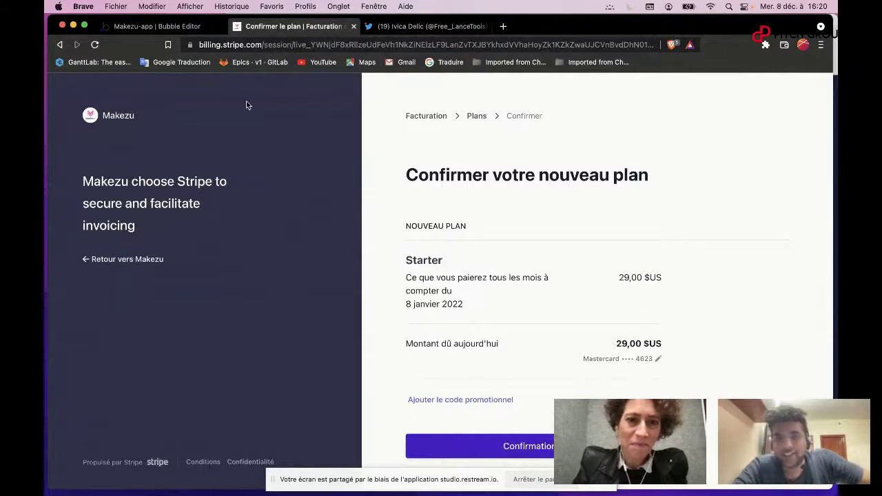
left_click(59, 45)
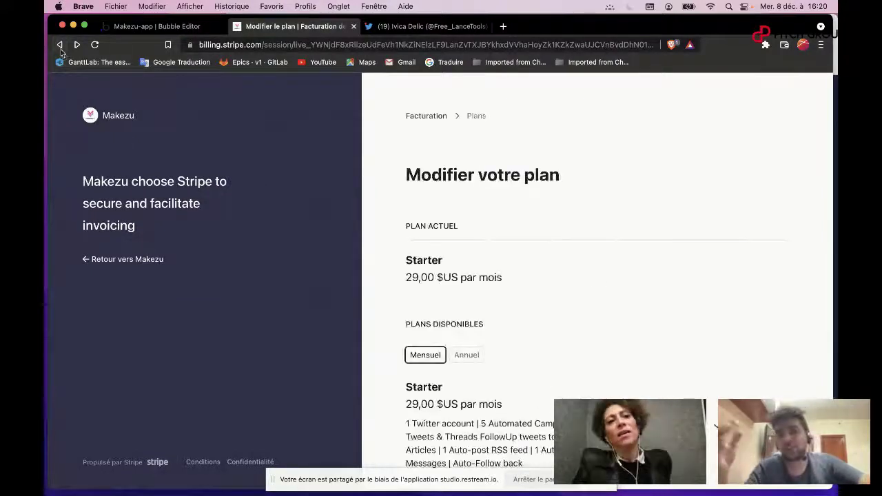
left_click(59, 45)
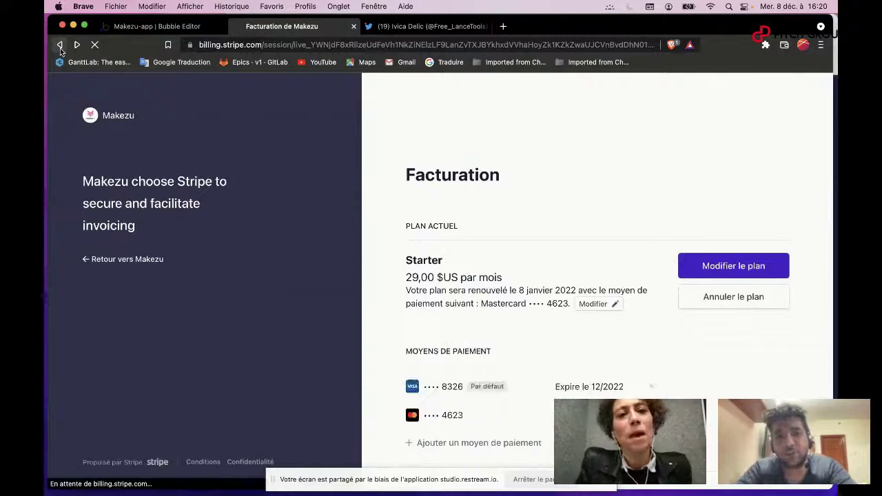
left_click(118, 259)
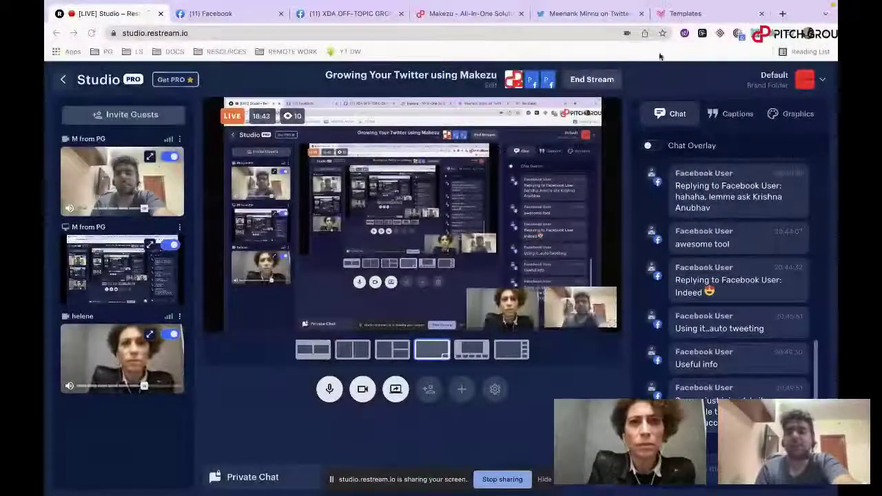
Switch to the Makezu templates page, hide the screen-sharing notice and review the DM template for new followers.
left_click(691, 13)
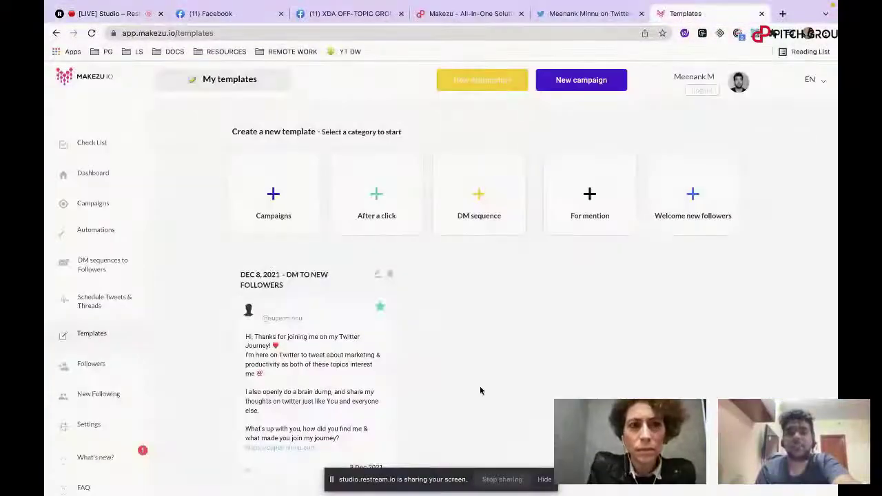
left_click(543, 480)
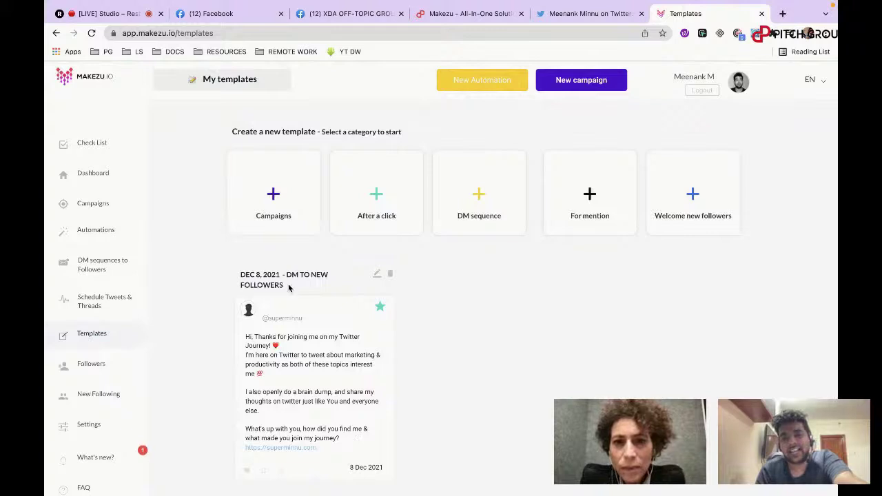
scroll(484, 280, "up", 1)
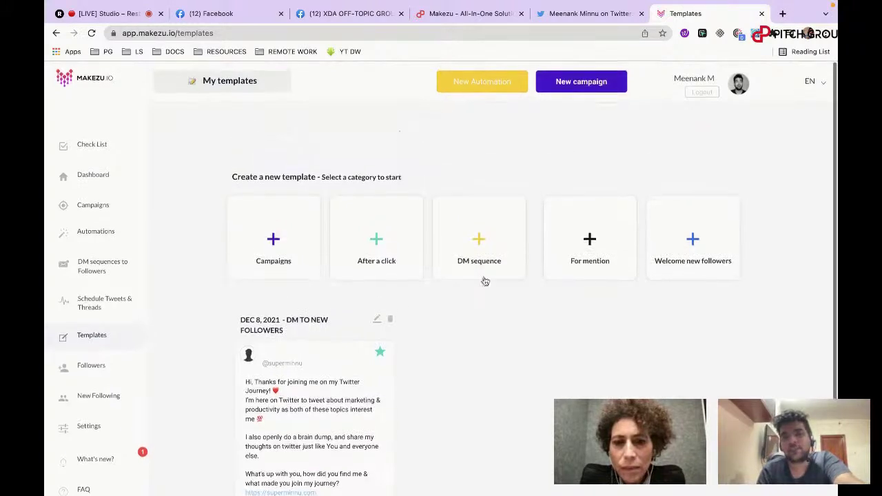
scroll(303, 351, "down", 1)
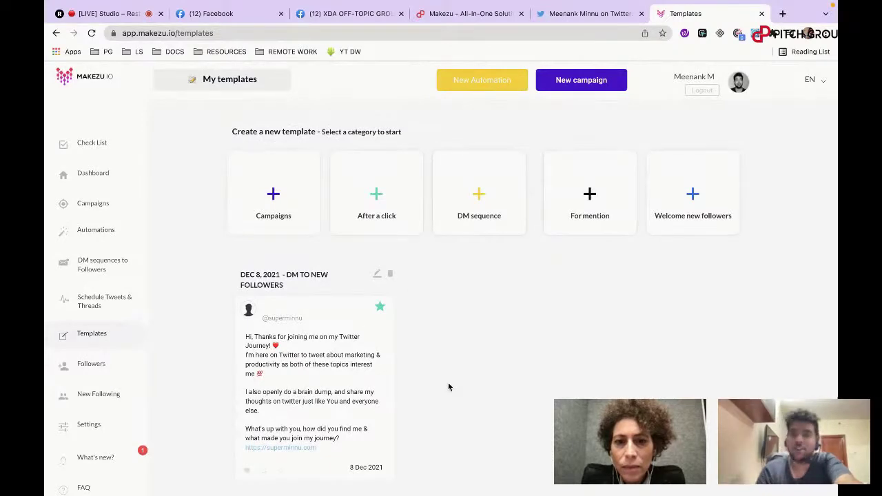
View the account's own profile on Twitter and return to the Makezu templates page.
left_click(603, 13)
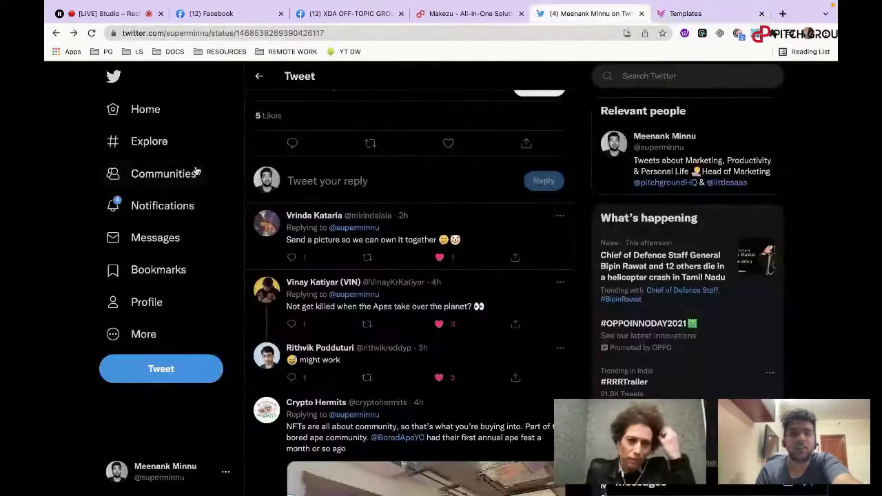
scroll(195, 172, "up", 5)
left_click(145, 110)
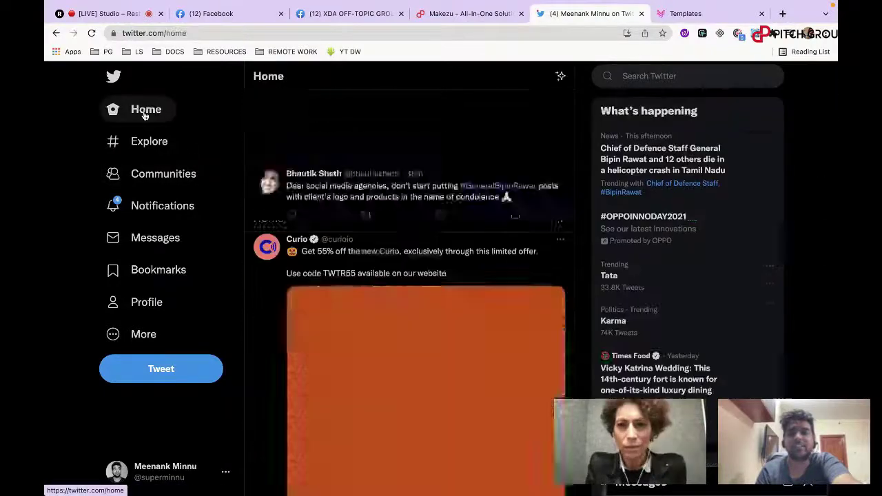
left_click(145, 298)
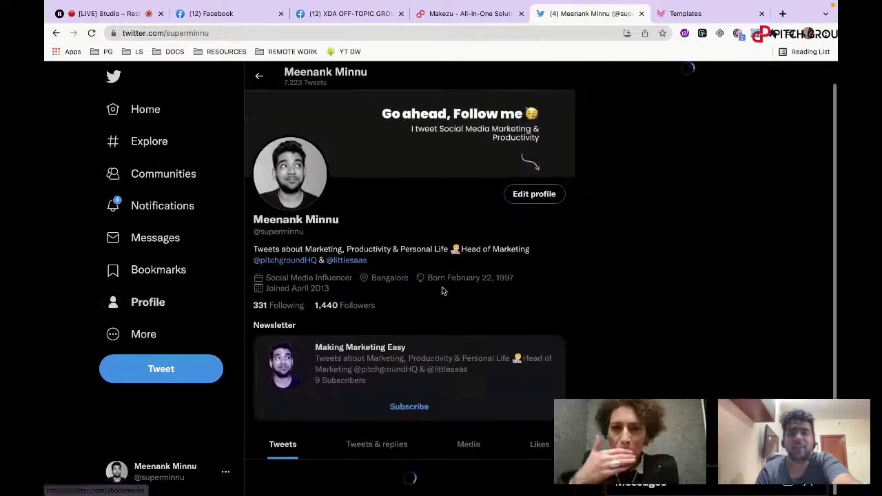
left_click(715, 16)
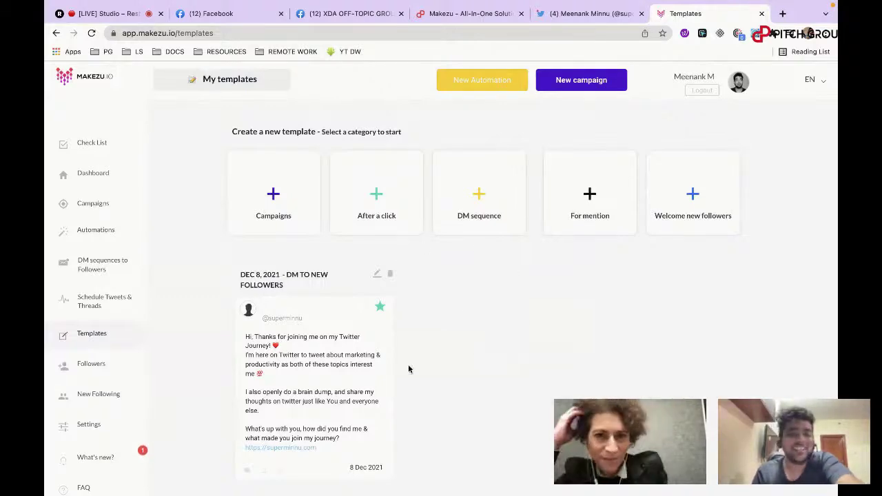
scroll(497, 327, "down", 1)
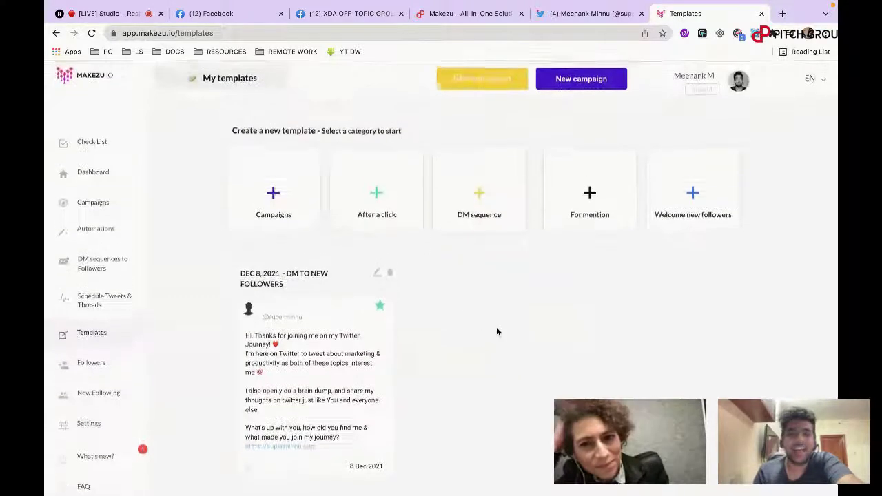
Open the Makezu checklist and look through the Twitter growth and hidden-audience recipes.
left_click(99, 145)
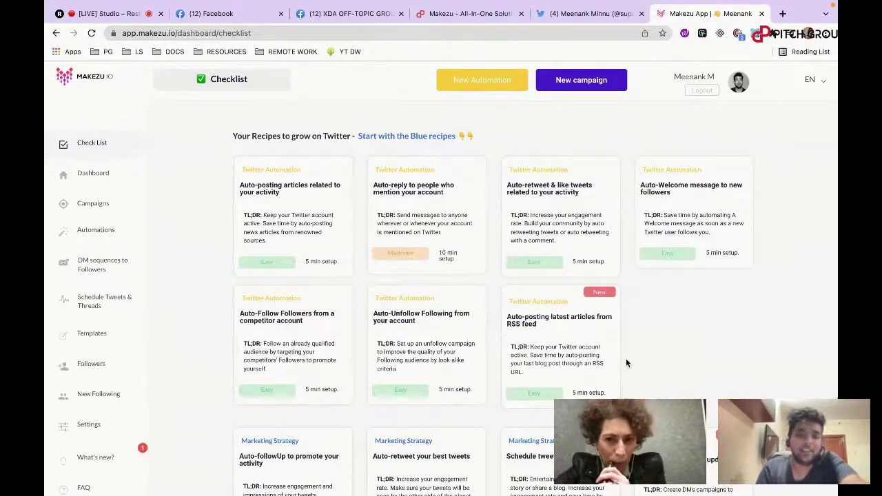
scroll(720, 325, "down", 3)
scroll(724, 331, "up", 3)
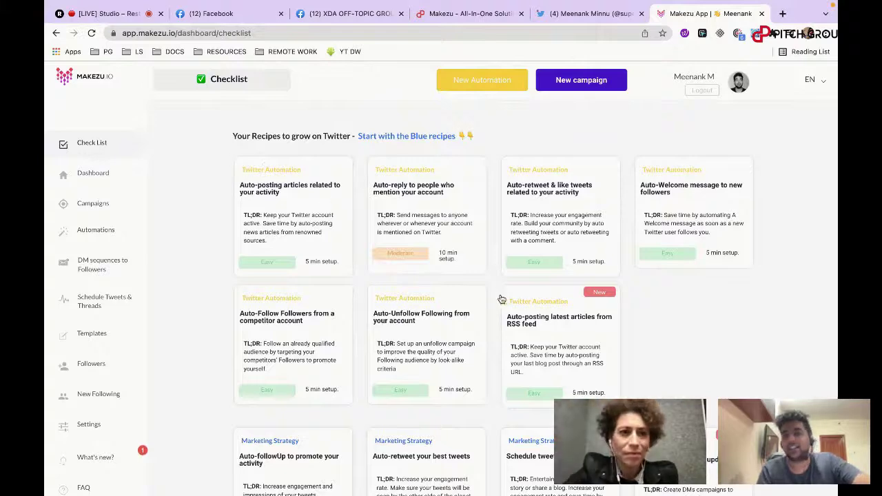
scroll(466, 325, "down", 5)
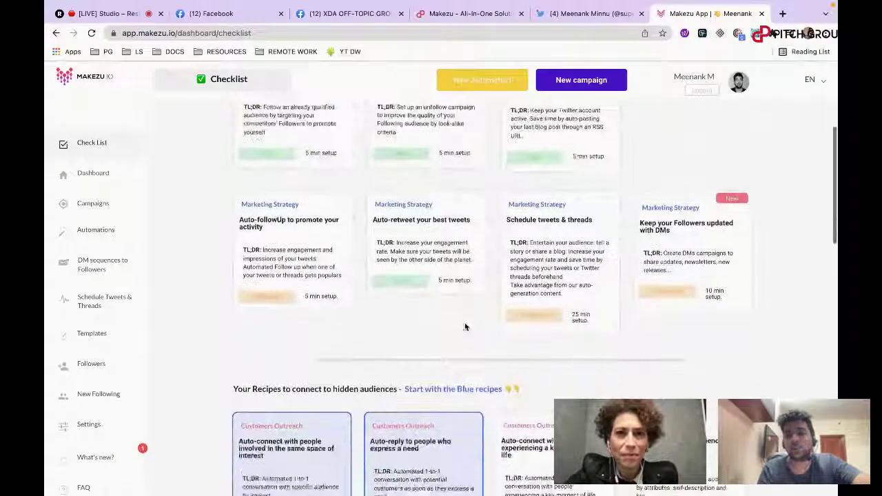
scroll(465, 327, "down", 1)
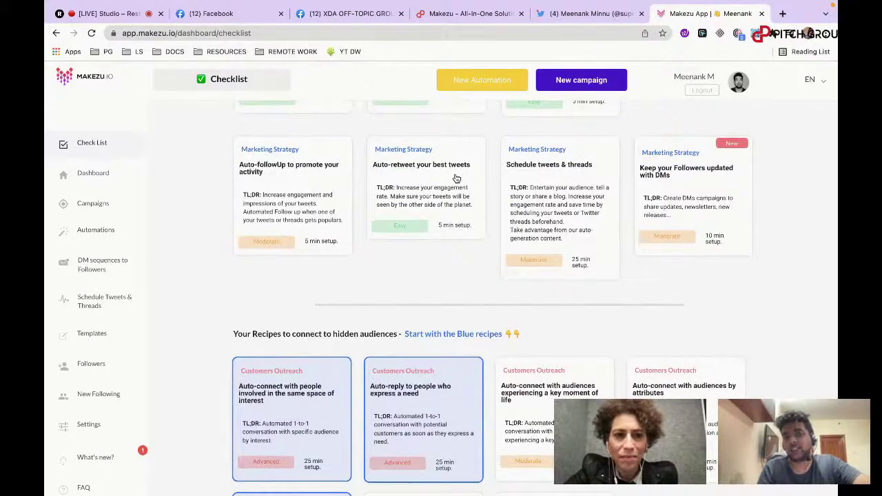
Look through the tweets on the Twitter profile, revisit the Makezu checklist and switch back to the live stream studio.
left_click(599, 15)
scroll(398, 289, "down", 10)
scroll(398, 289, "down", 10)
scroll(399, 290, "down", 1)
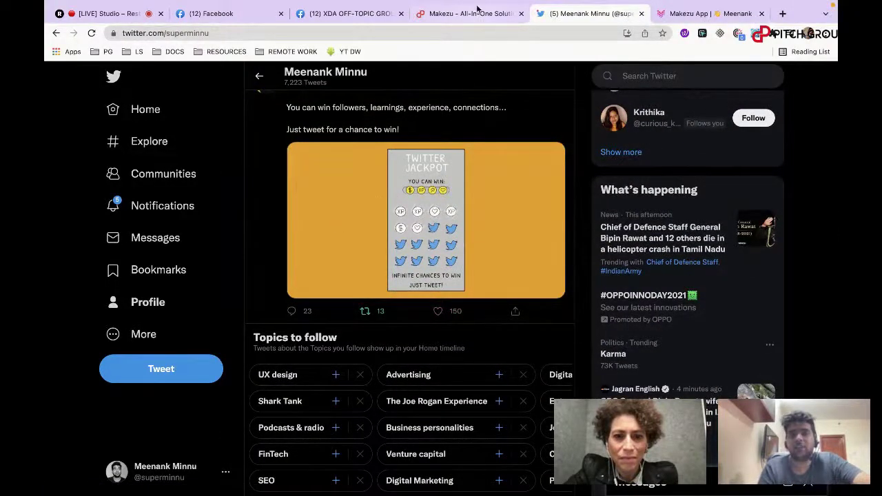
left_click(706, 13)
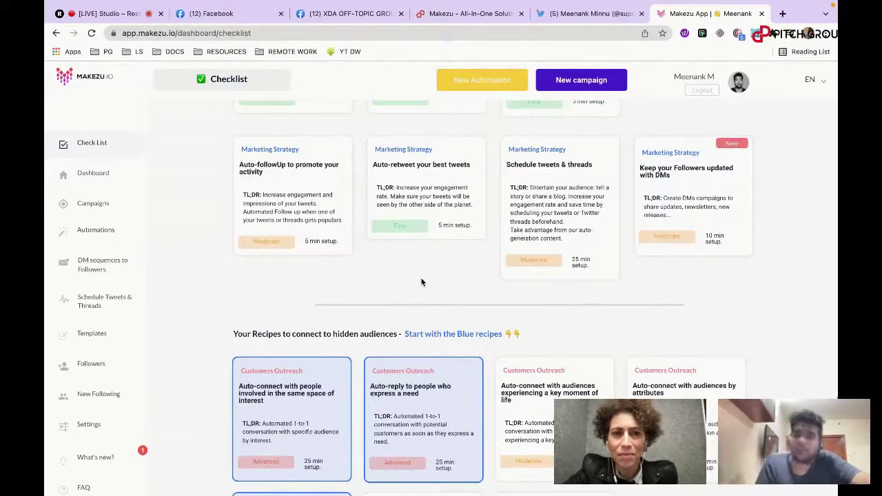
key("ctrl+shift+Tab")
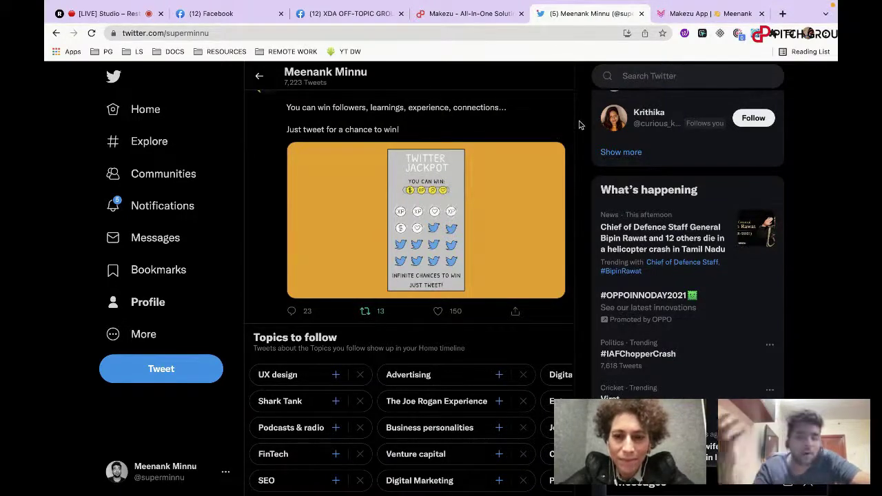
mouse_move(714, 2)
left_click(702, 43)
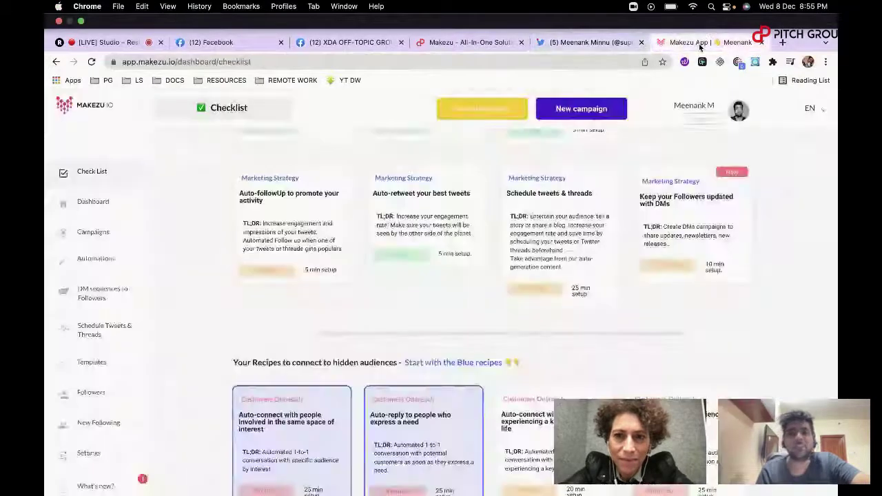
left_click(121, 15)
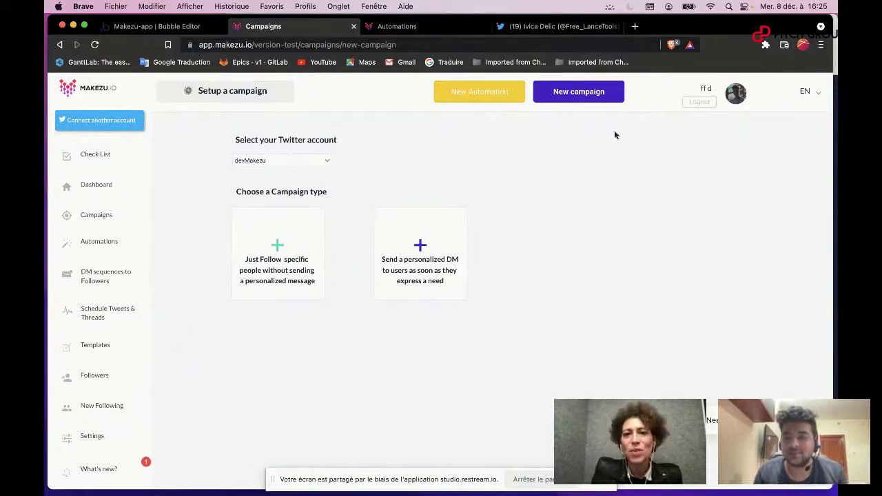
Set up an English follow-only campaign that targets a specific audience by interest or discussion topics.
left_click(270, 274)
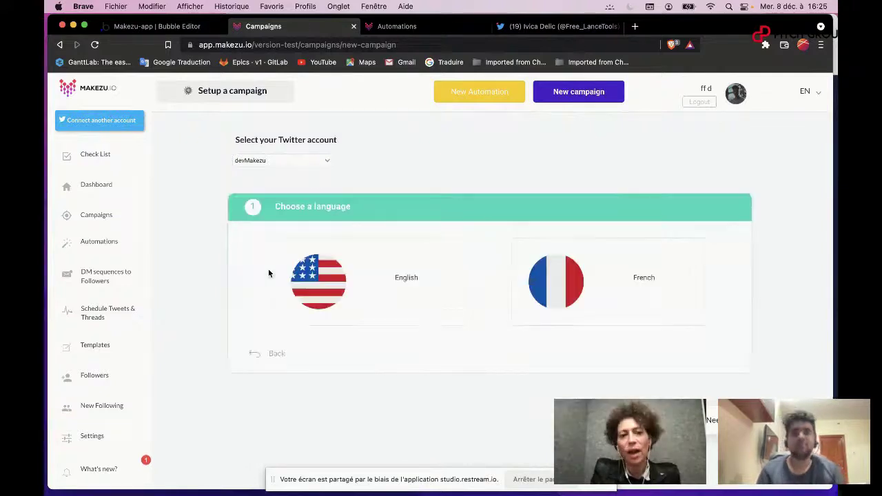
left_click(369, 282)
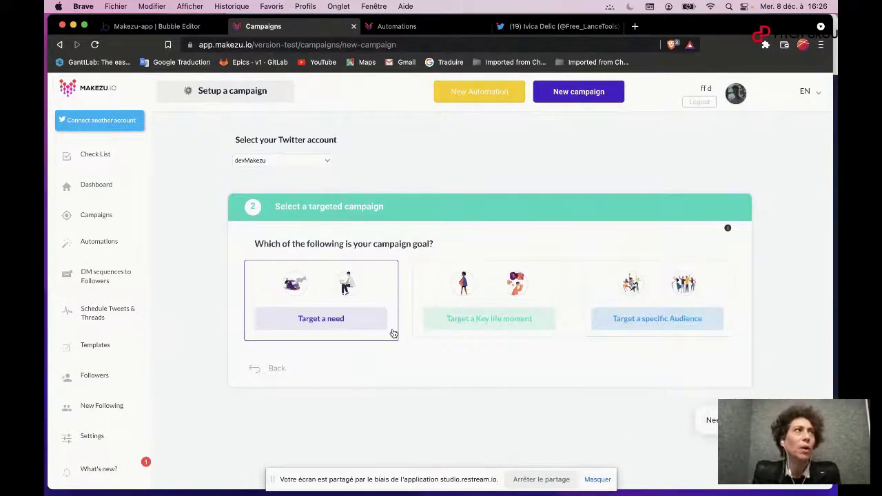
left_click(345, 325)
scroll(342, 338, "down", 2)
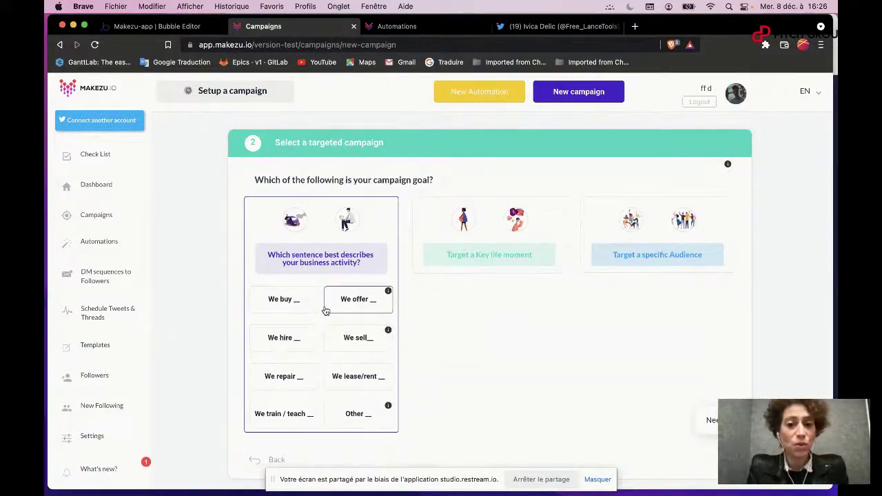
left_click(655, 252)
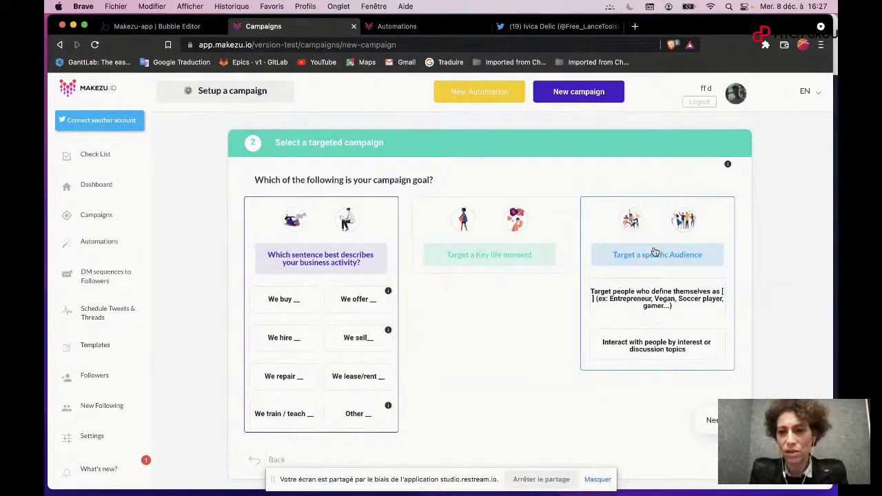
left_click(650, 348)
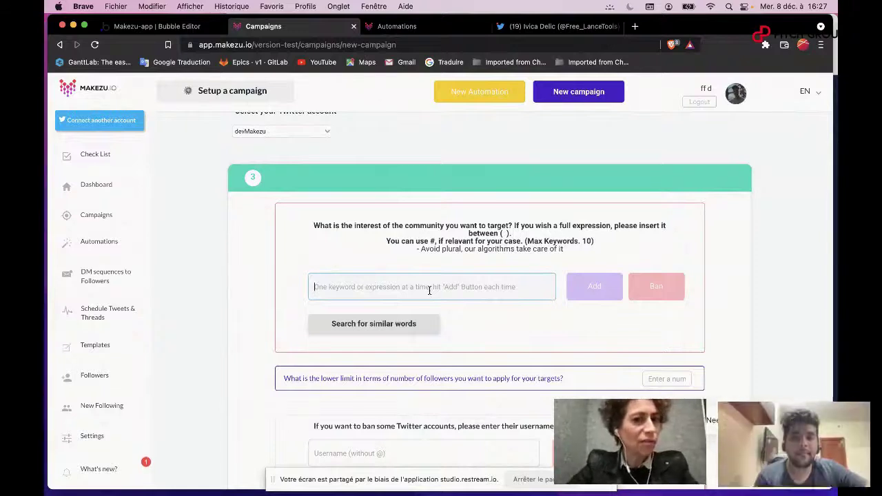
Add "growth" and "marketing automation" as interest keywords for the community the campaign targets.
type("growth")
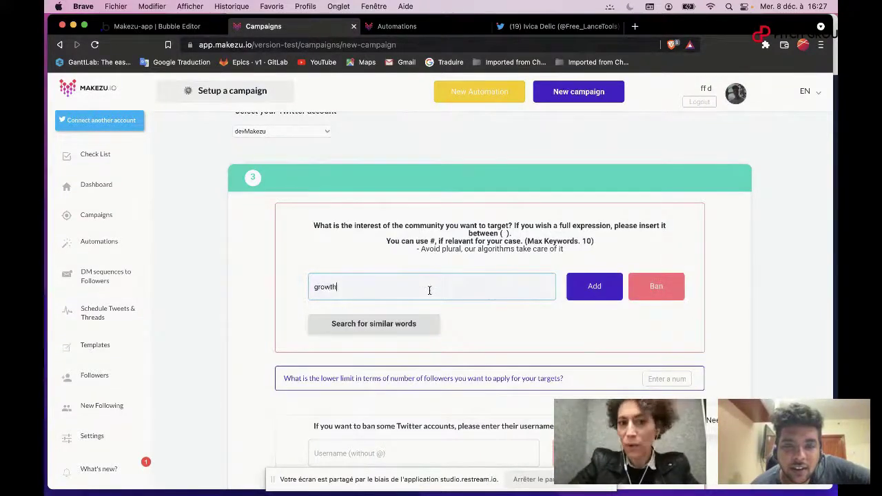
key("Return")
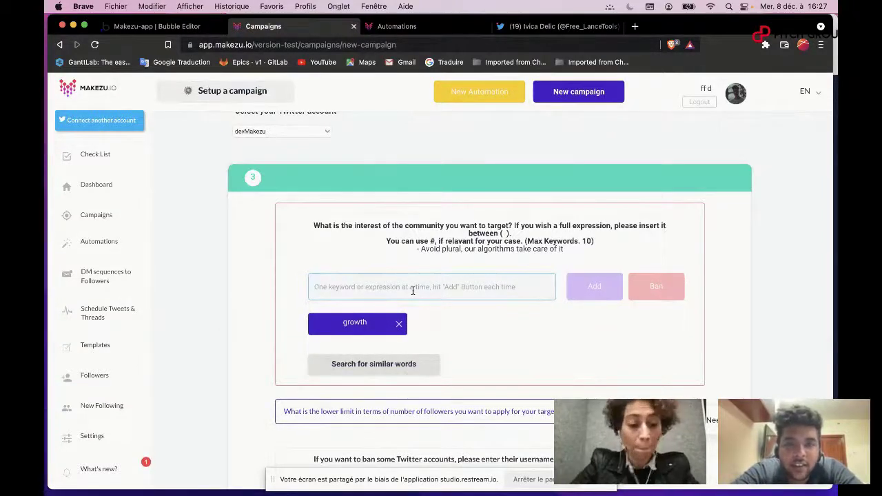
type("marke")
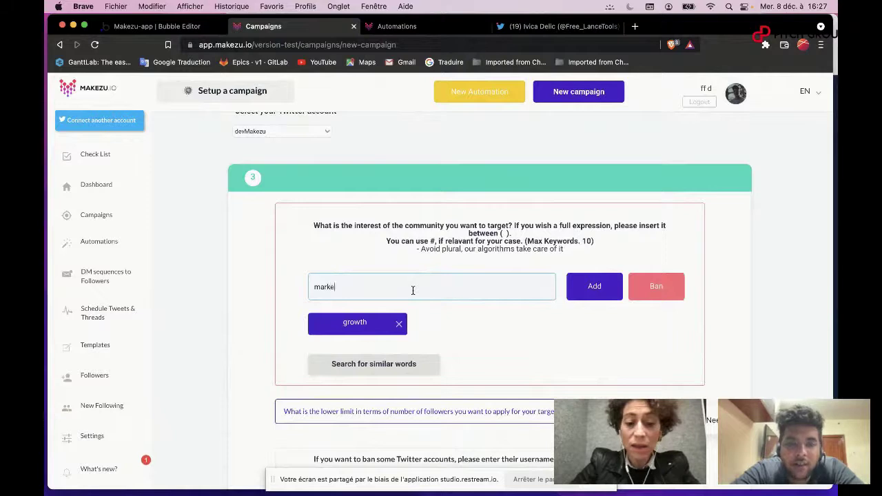
type("ting ")
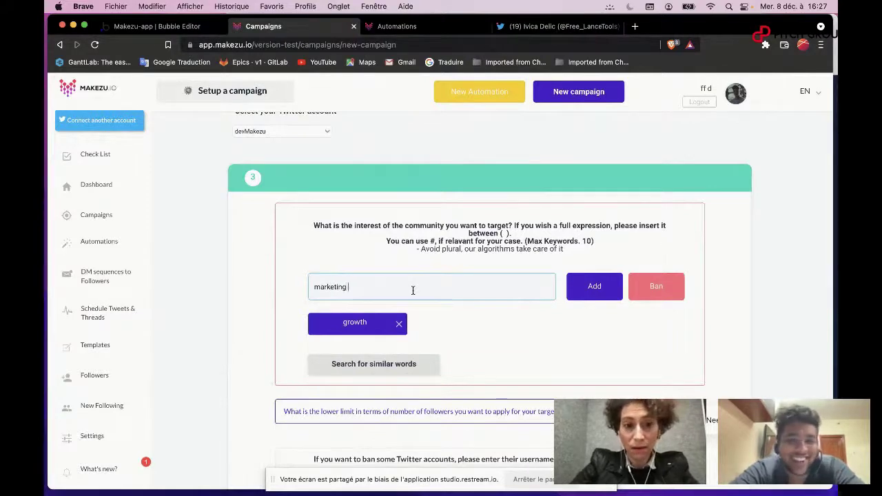
type("g")
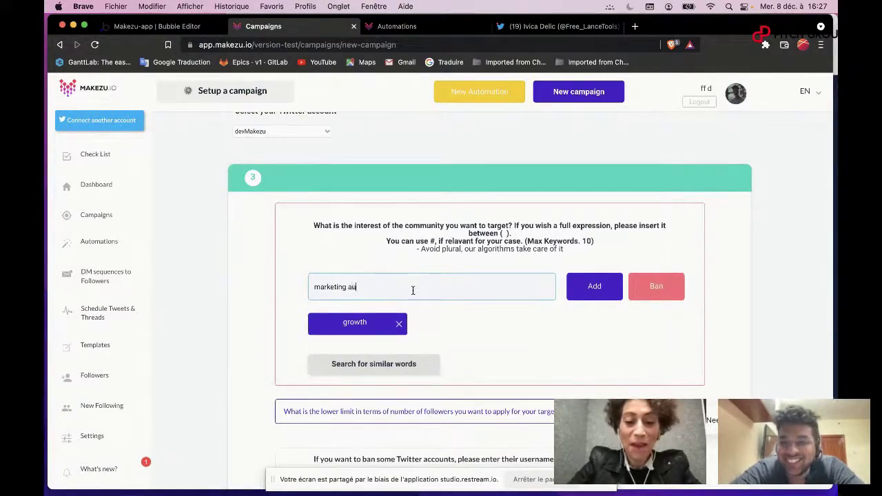
key("BackSpace")
type("automation")
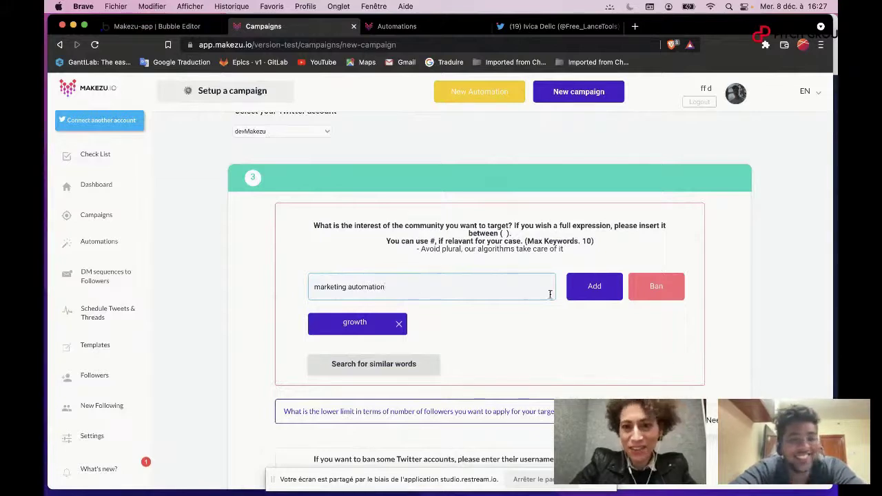
left_click(592, 287)
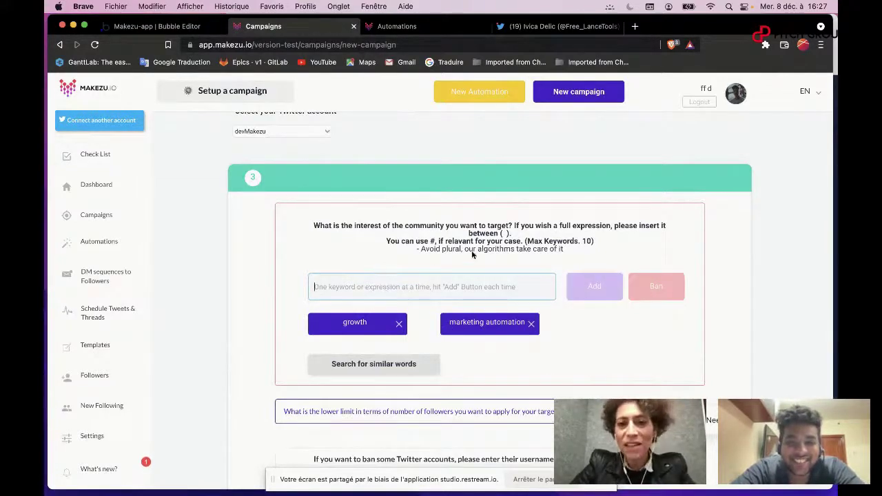
left_click(404, 297)
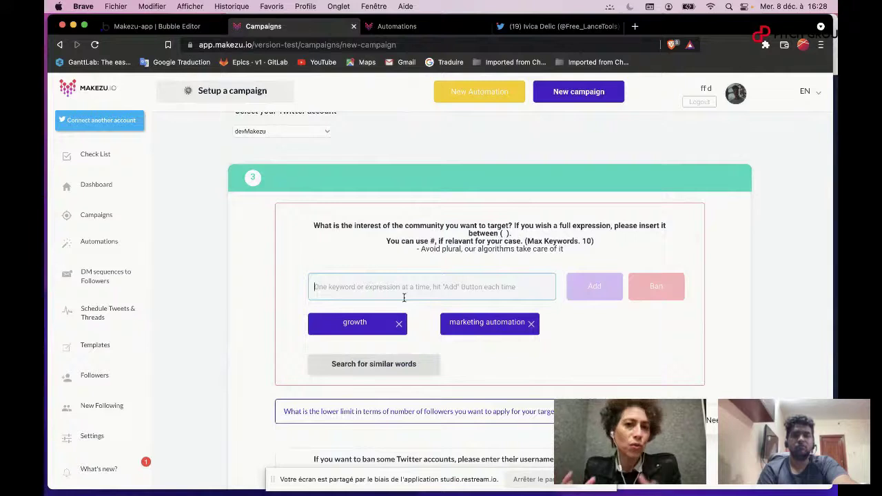
Set the lower limit for the targets' number of followers to 100.
scroll(400, 335, "down", 3)
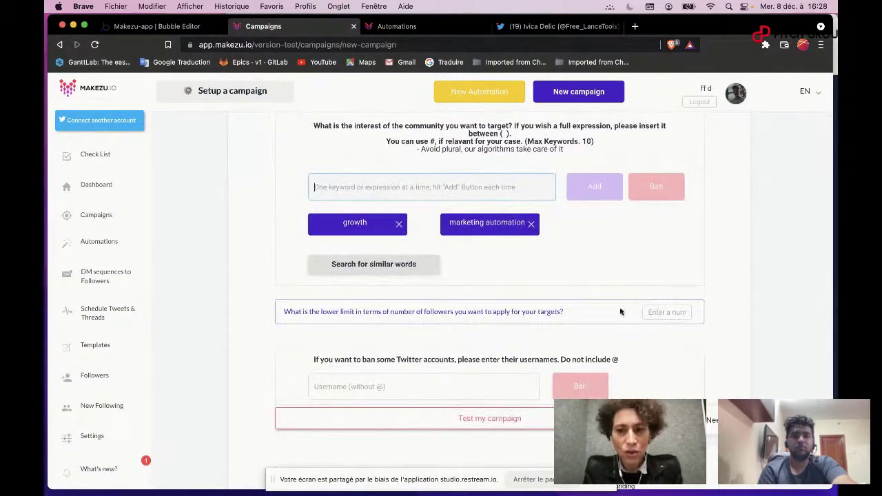
left_click(659, 312)
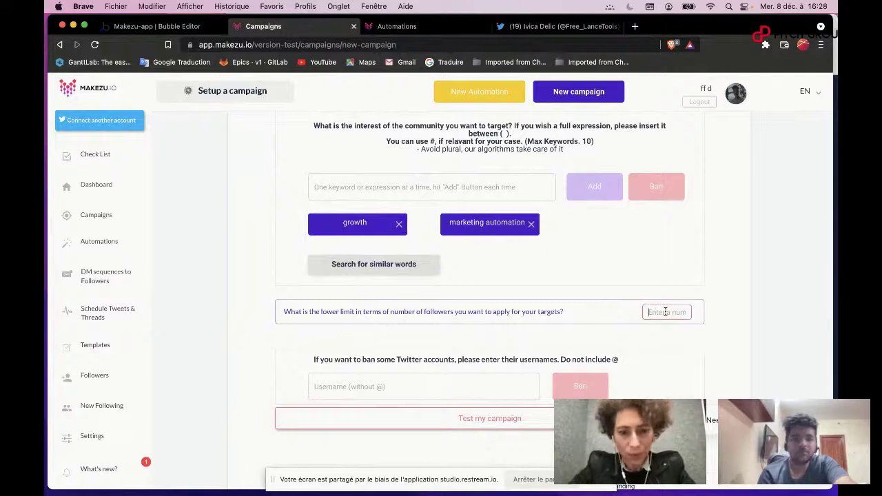
type("100")
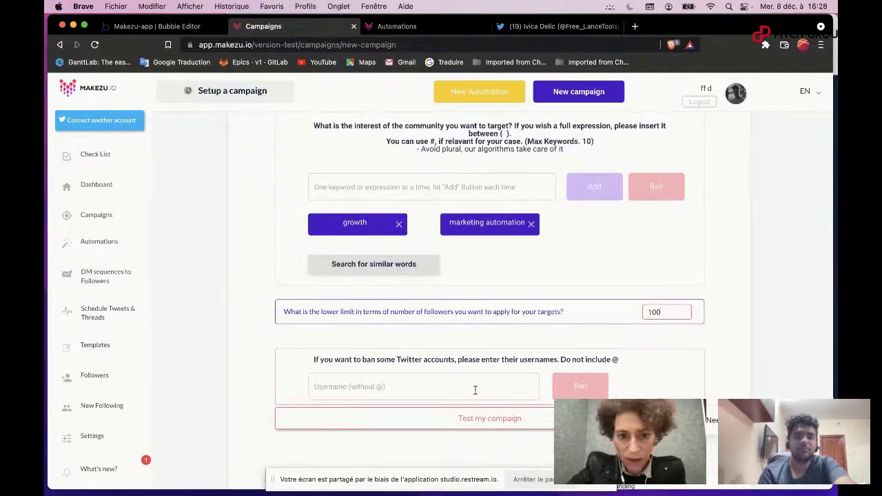
Name the campaign "Title for campaign" and continue to its launch settings.
scroll(421, 383, "down", 2)
left_click(421, 384)
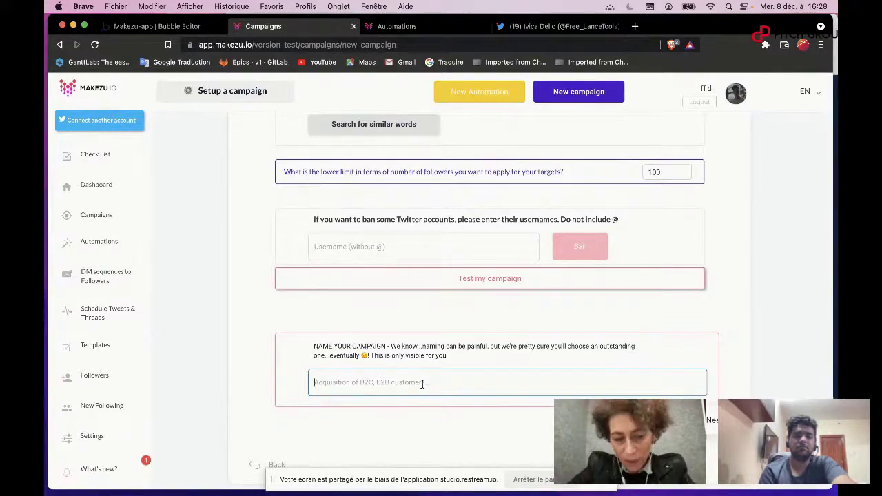
type("Title")
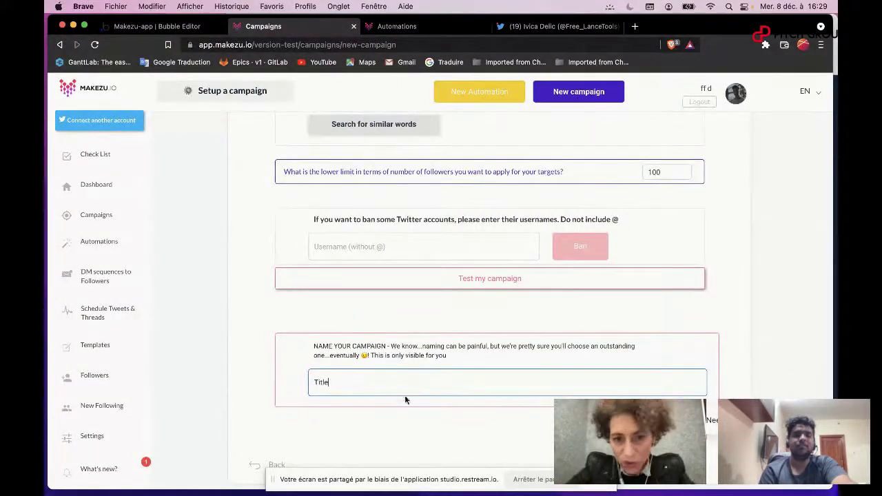
type(" for campaign")
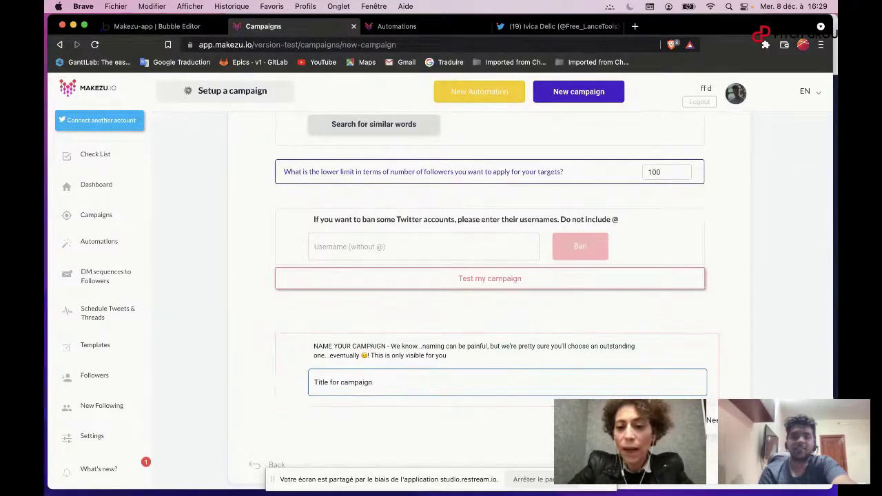
key("Return")
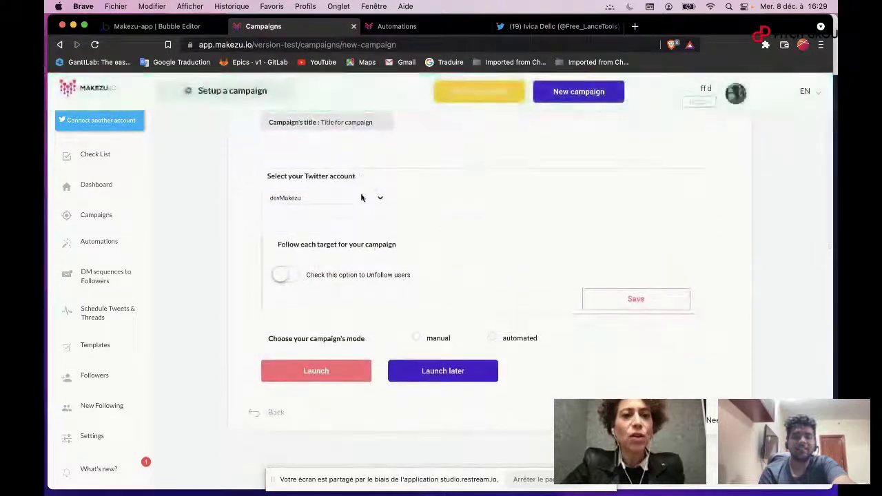
Keep the devMakezu account, enable unfollowing only those who didn't follow back 5 days after follow, and save the option.
left_click(362, 199)
left_click(363, 199)
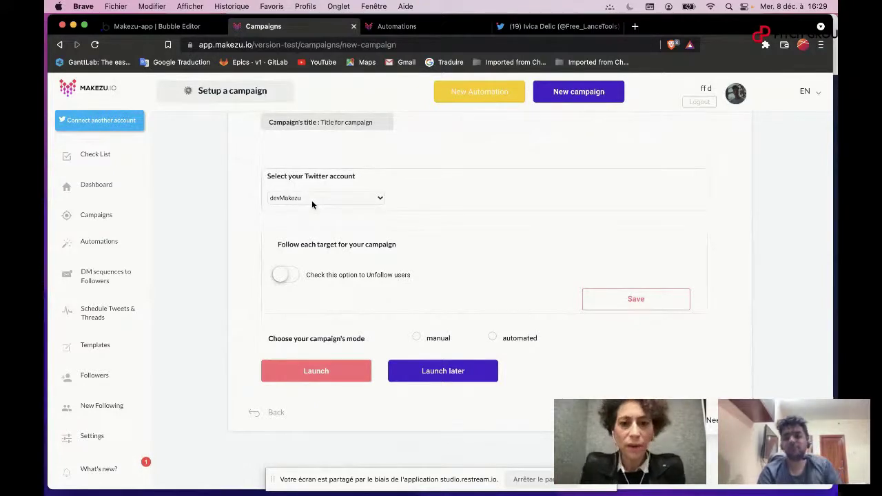
left_click(287, 276)
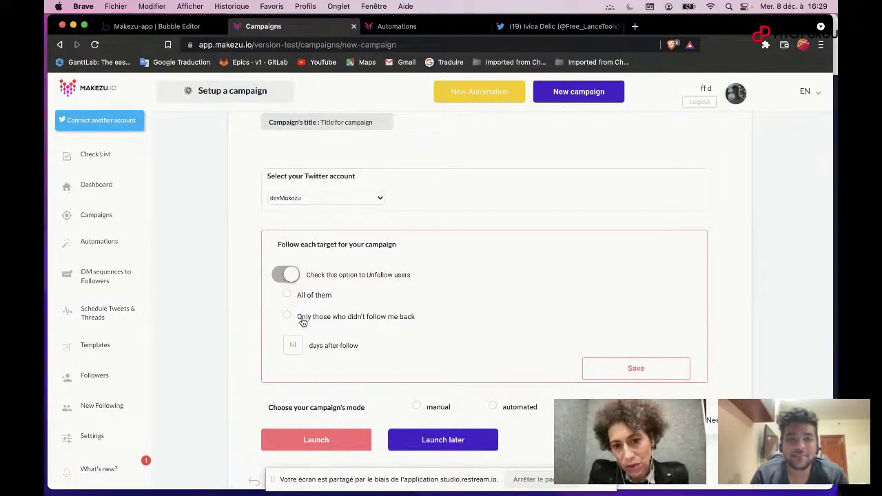
left_click(288, 344)
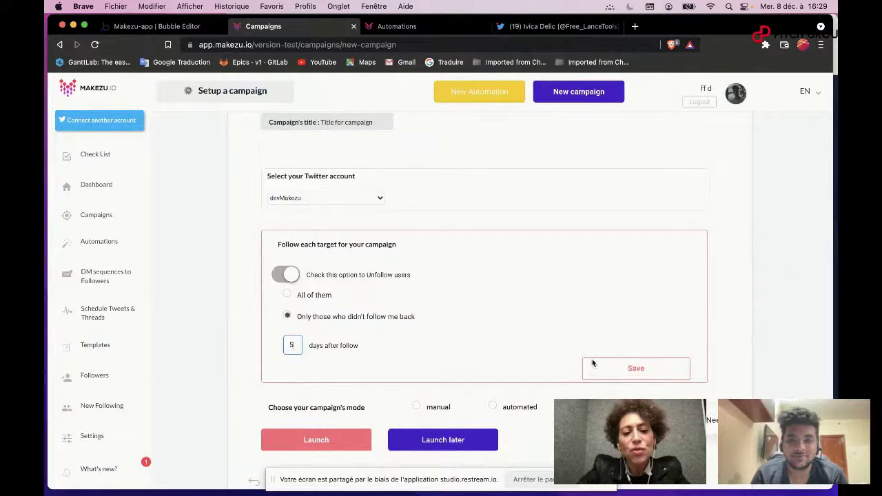
left_click(622, 375)
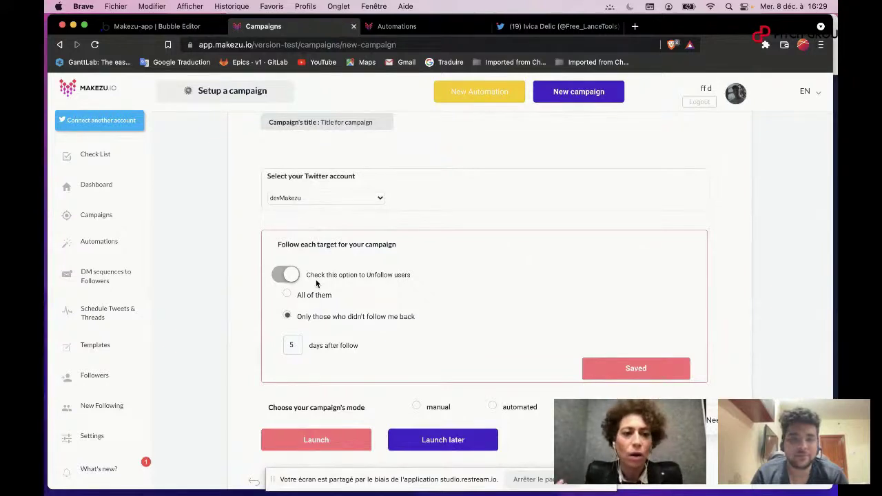
Choose the automated mode for the campaign and launch it.
scroll(316, 283, "down", 2)
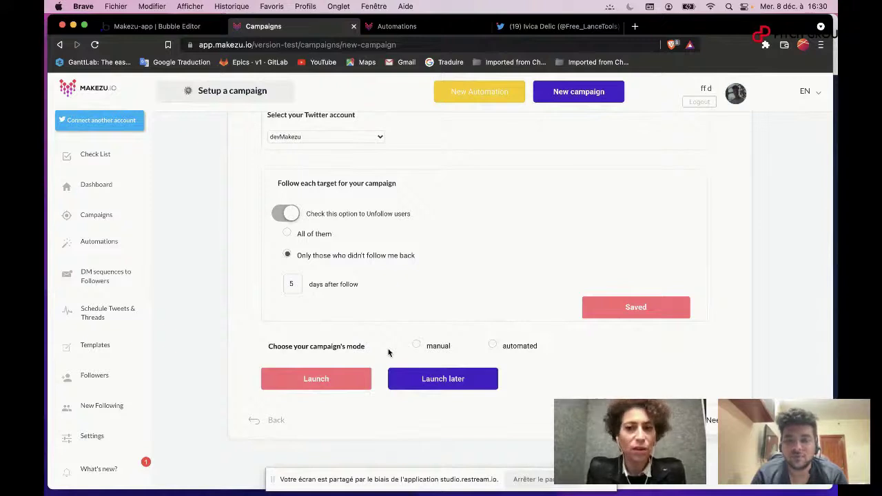
left_click(493, 347)
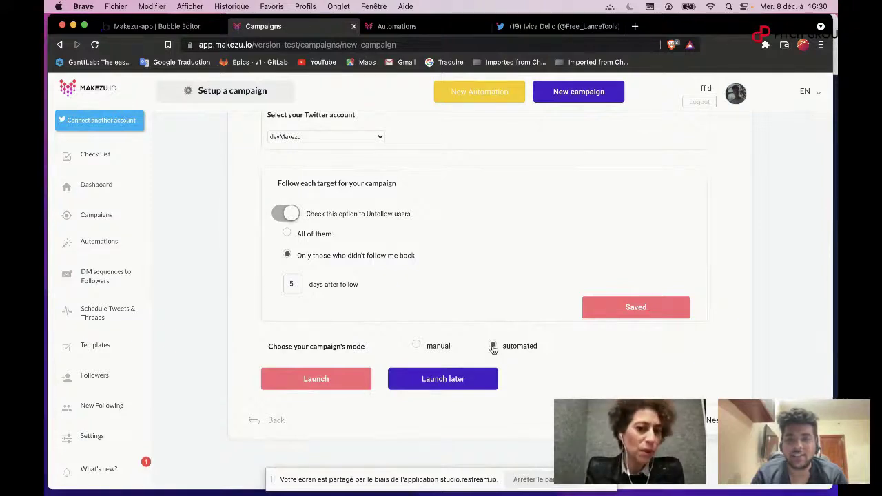
left_click(312, 383)
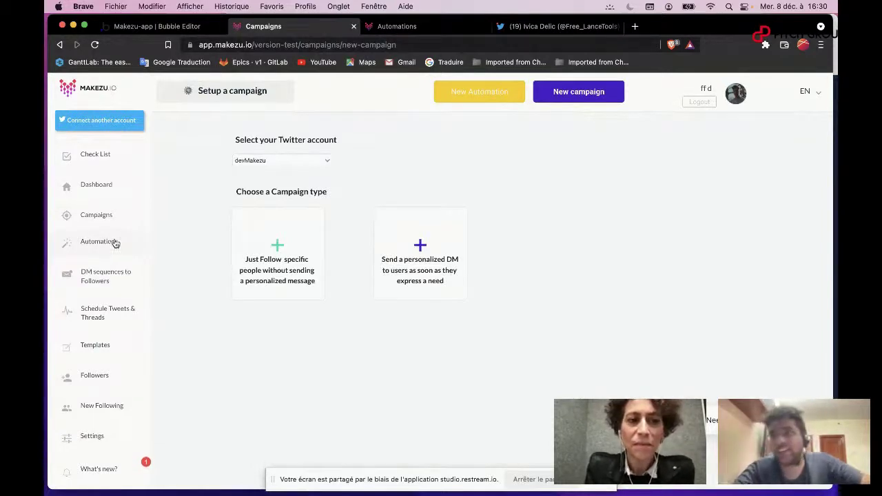
Check the launched campaign in the campaigns list, try to open the automations, and return to the list.
left_click(110, 216)
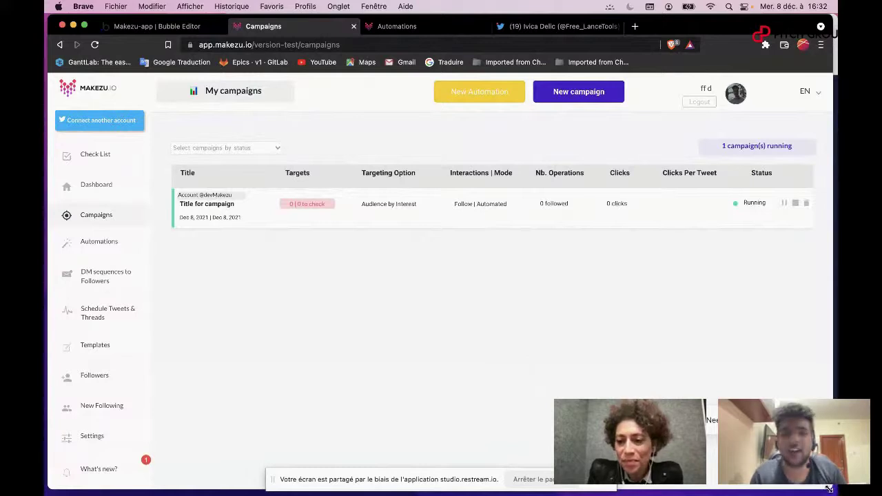
left_click_drag(813, 487, 783, 487)
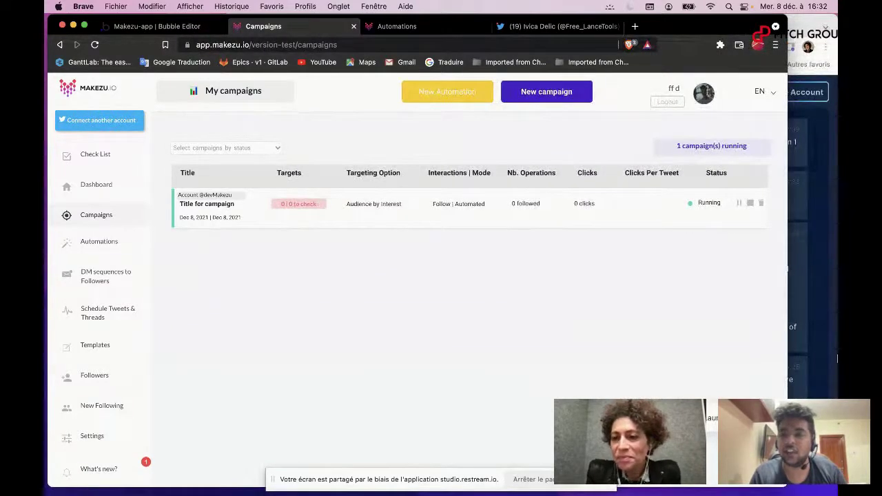
left_click(107, 250)
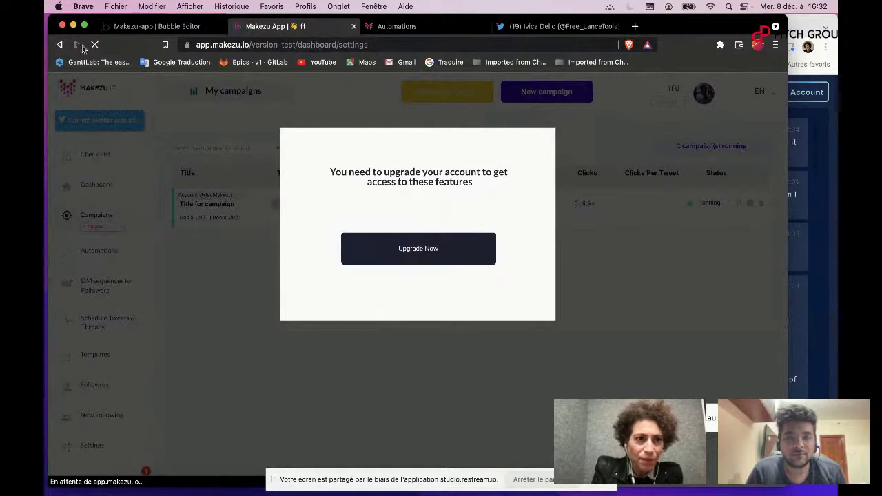
left_click(59, 44)
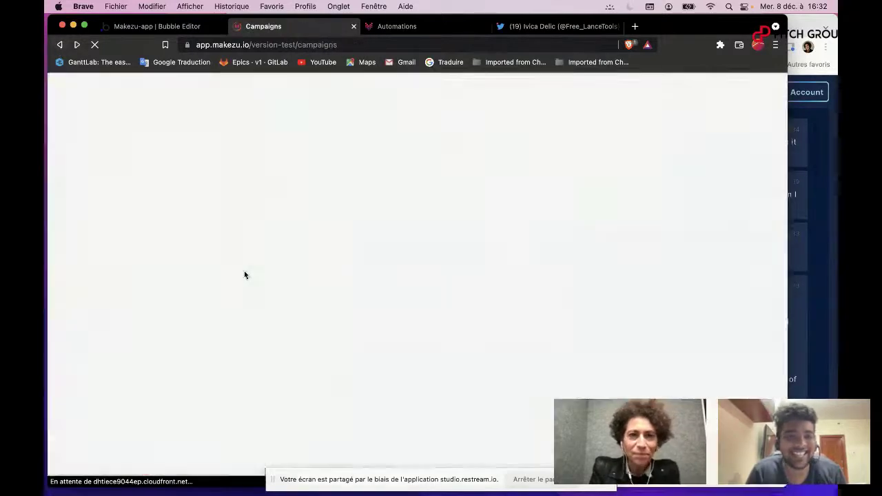
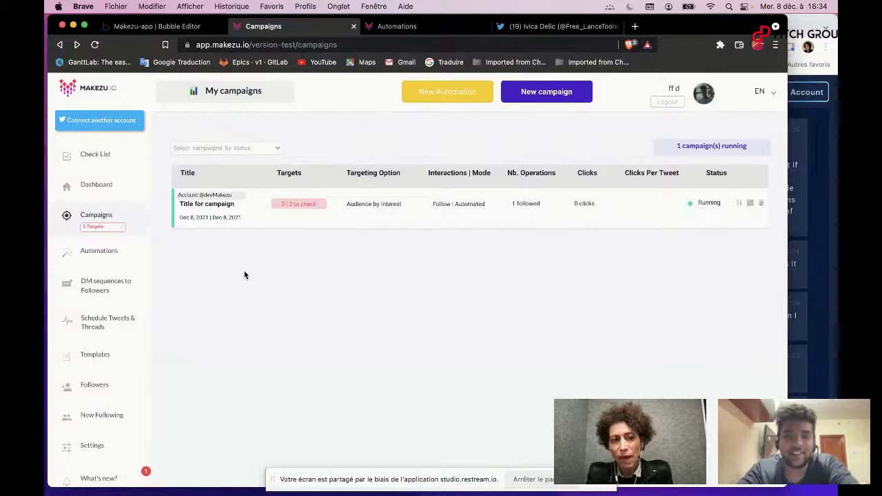
Open the tweet and thread scheduling page and start creating a tweet or thread to publish at a scheduled time.
left_click(99, 338)
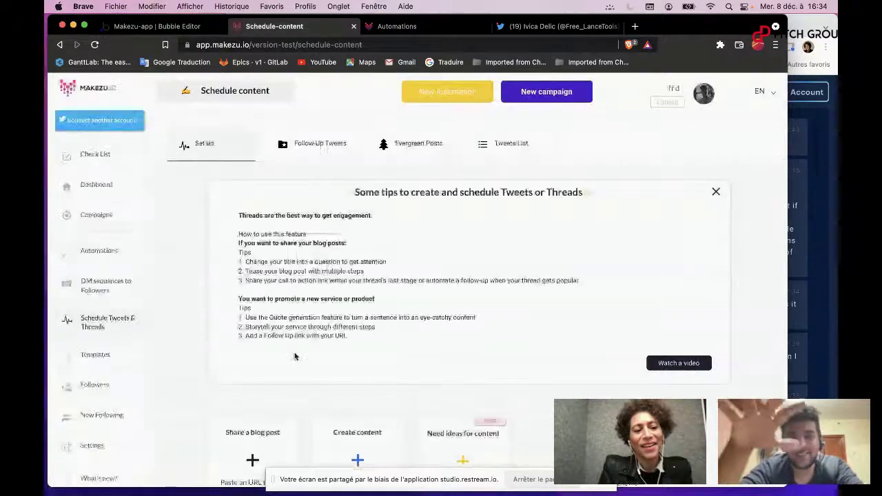
scroll(295, 357, "down", 3)
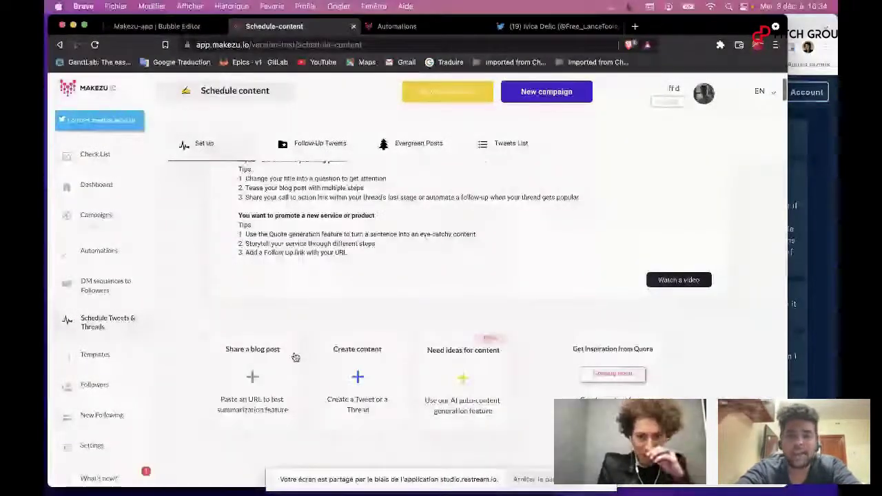
scroll(294, 357, "down", 2)
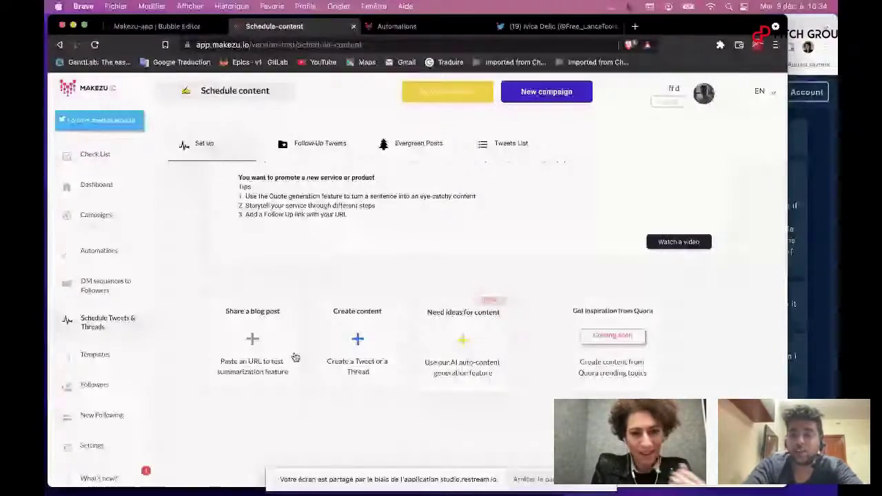
scroll(294, 357, "down", 2)
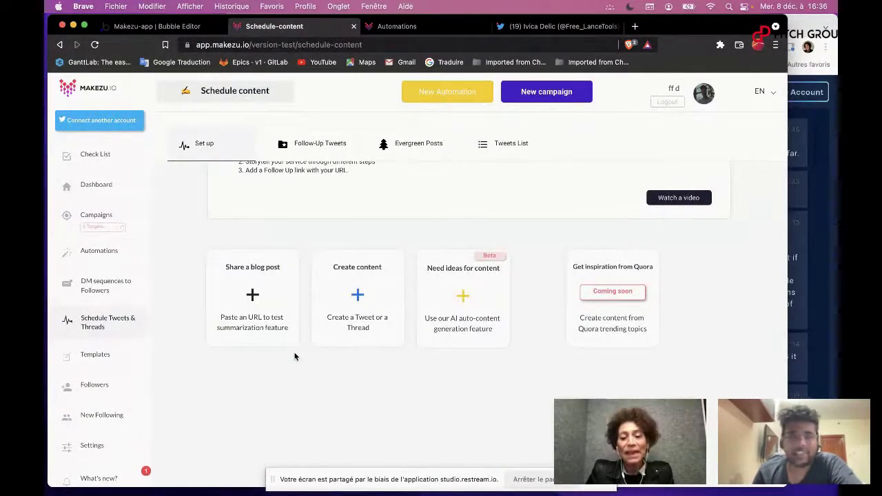
left_click(354, 321)
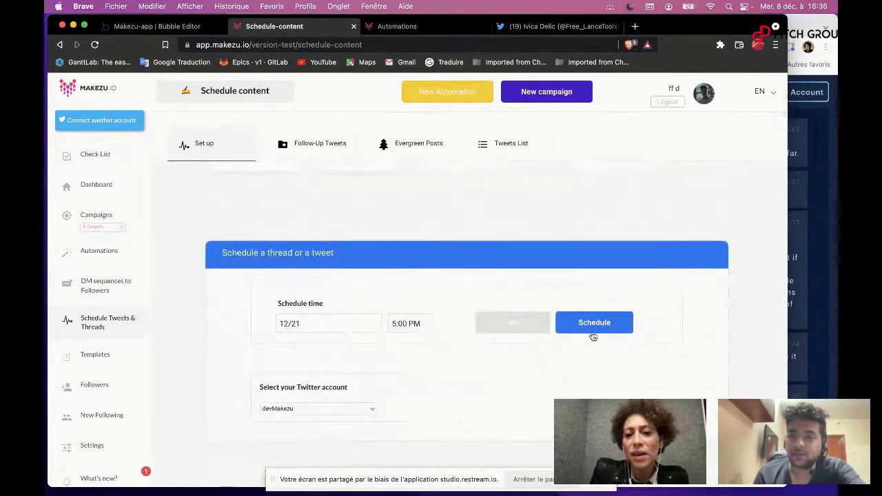
left_click(589, 332)
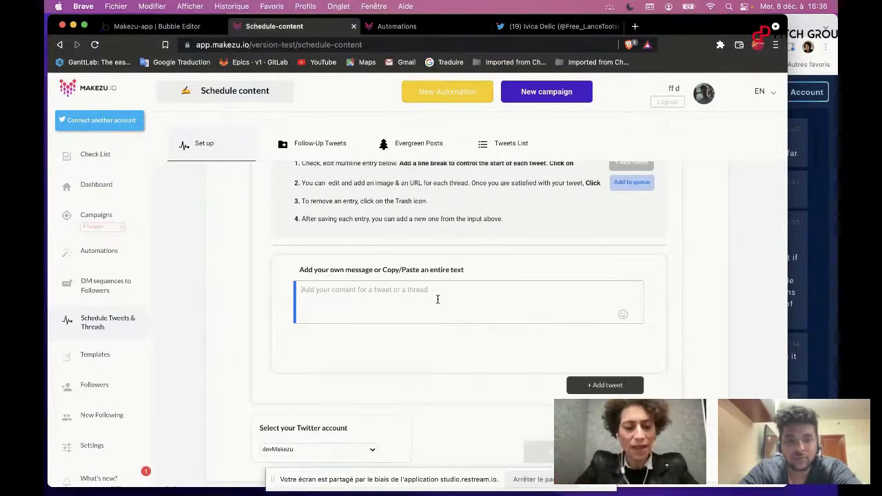
type("hello")
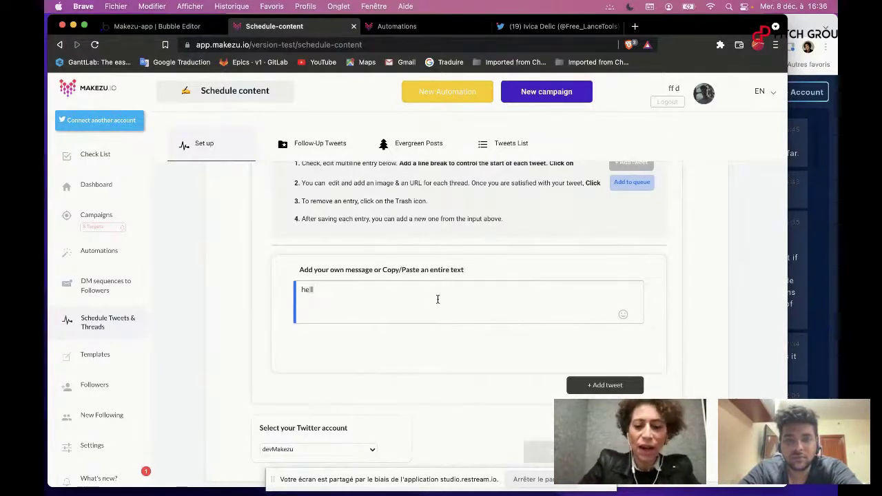
left_click(623, 387)
scroll(581, 388, "down", 1)
left_click(420, 334)
type("htp")
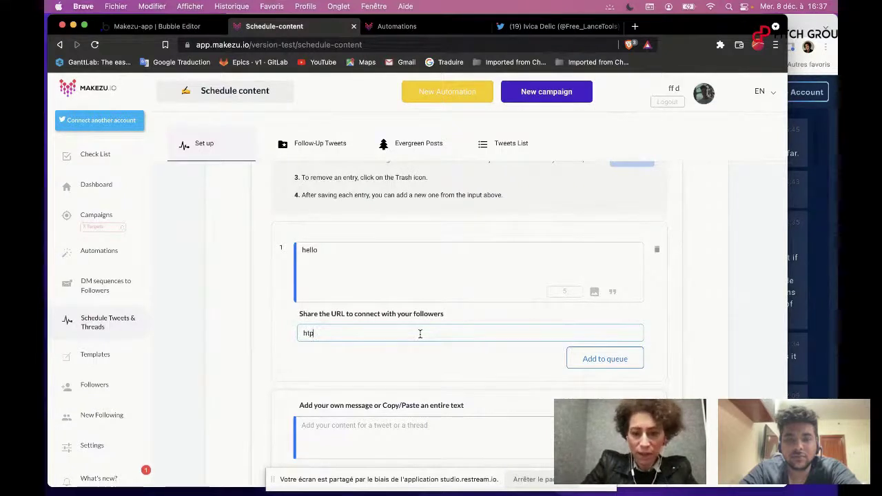
key("BackSpace")
type("tps://")
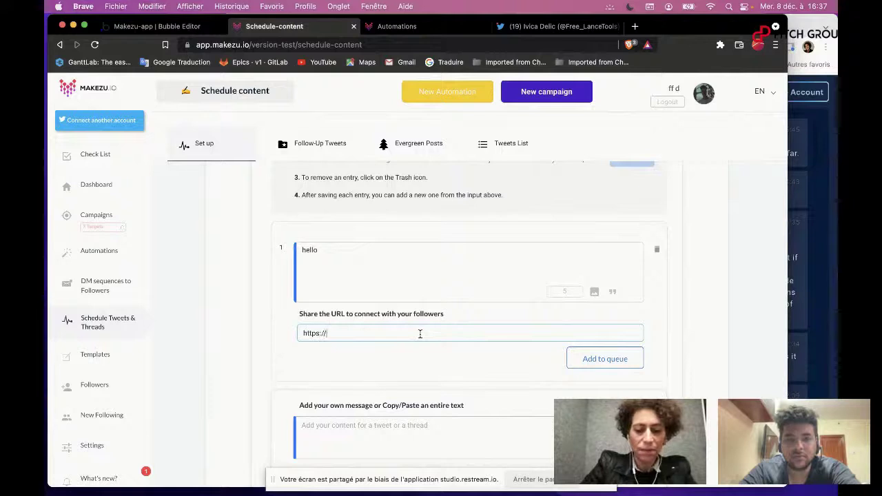
type("makezu.io")
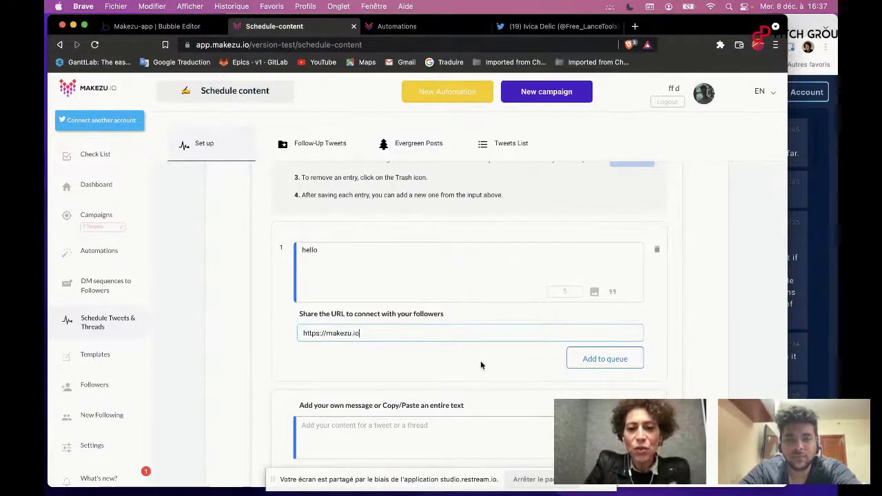
left_click(603, 359)
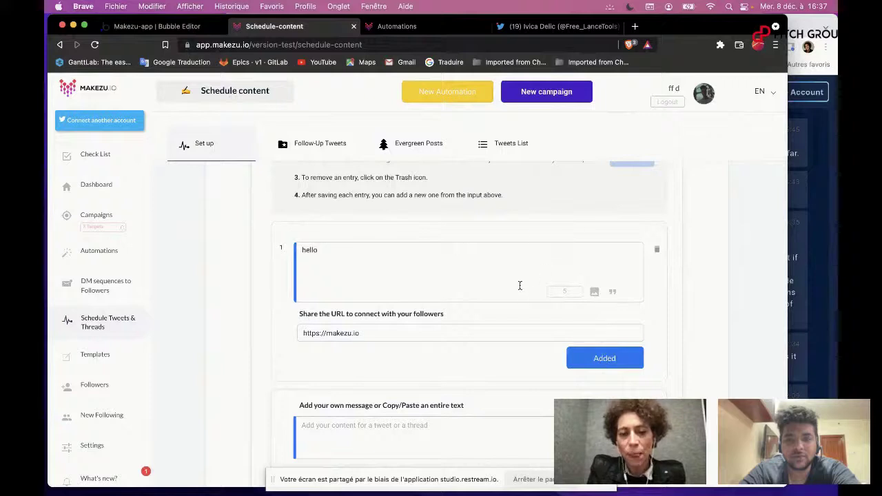
Add the dummy tweet "dfghjikopl^mpoijhugy" to the thread and delete that entry.
scroll(519, 286, "down", 2)
scroll(522, 289, "up", 1)
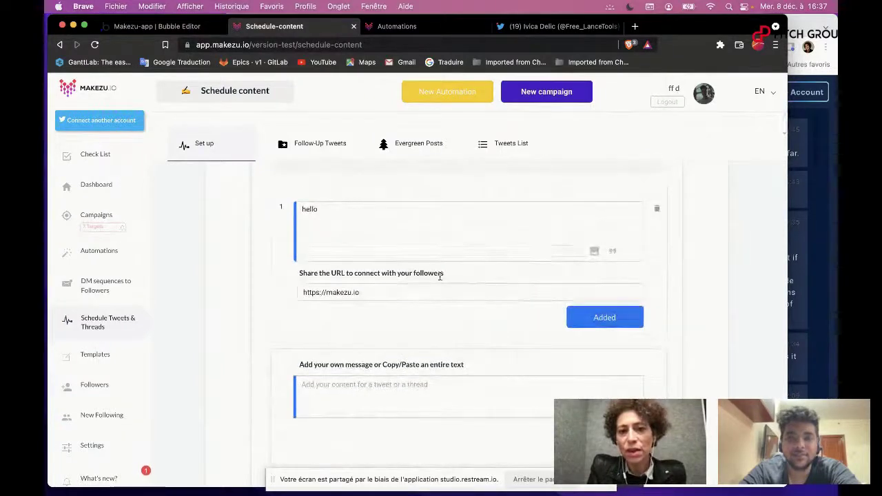
scroll(363, 348, "down", 1)
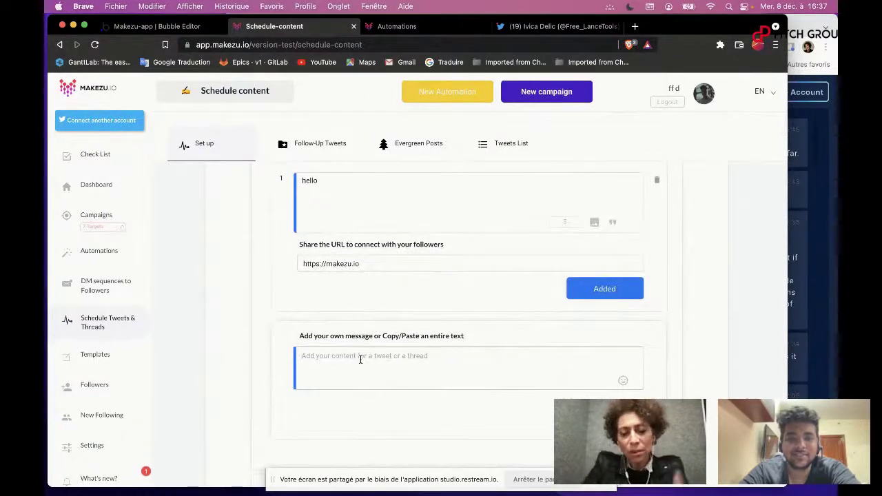
left_click(359, 359)
type("dfghjkopl^mpoijhugy")
key("Return")
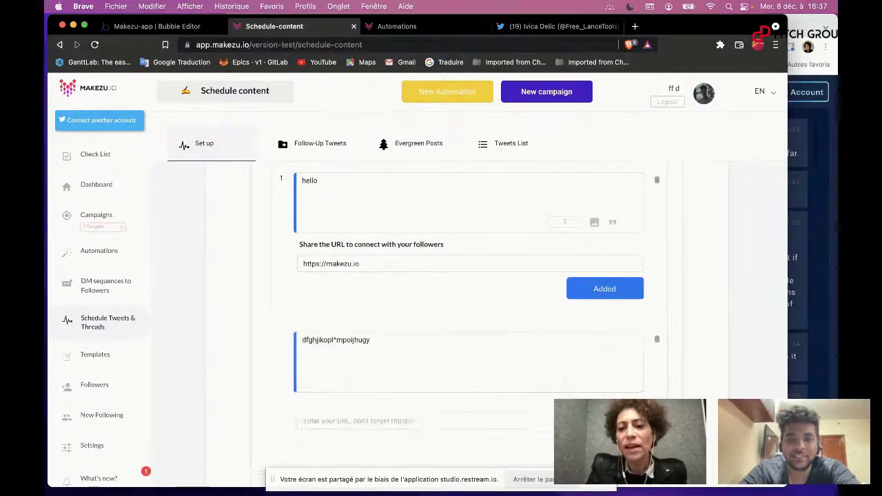
left_click(657, 341)
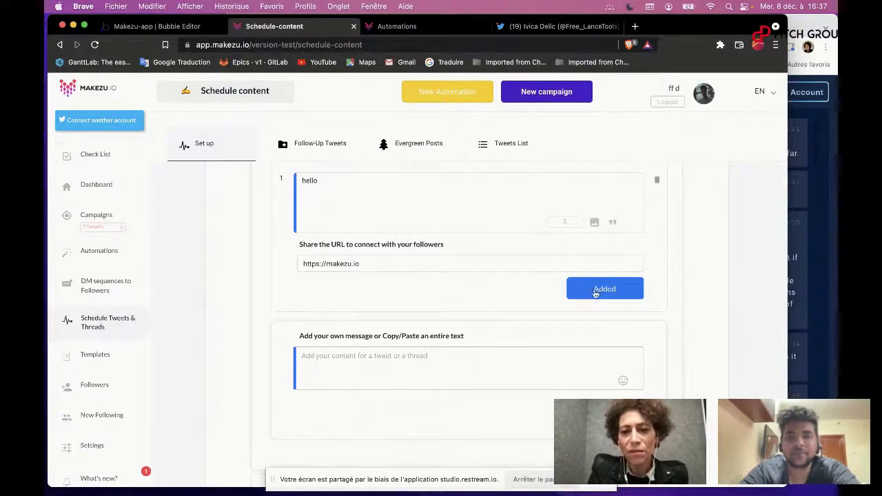
Review the queued tweet and the options for delay between tweets and retweeting.
scroll(599, 289, "down", 2)
scroll(600, 287, "down", 1)
scroll(606, 190, "up", 2)
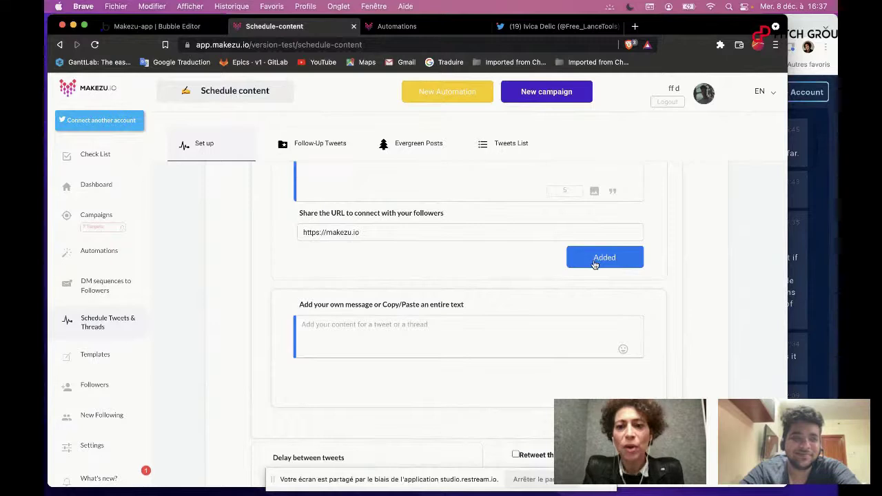
scroll(595, 266, "up", 1)
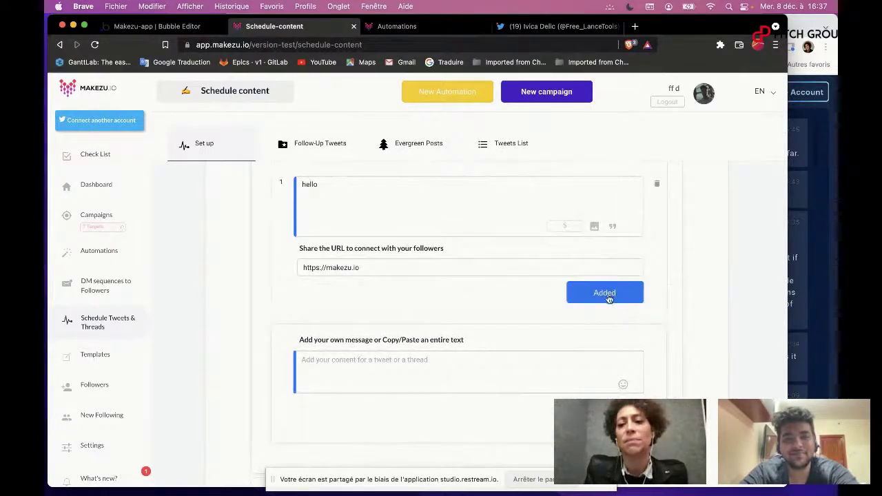
scroll(548, 370, "down", 5)
scroll(548, 371, "down", 2)
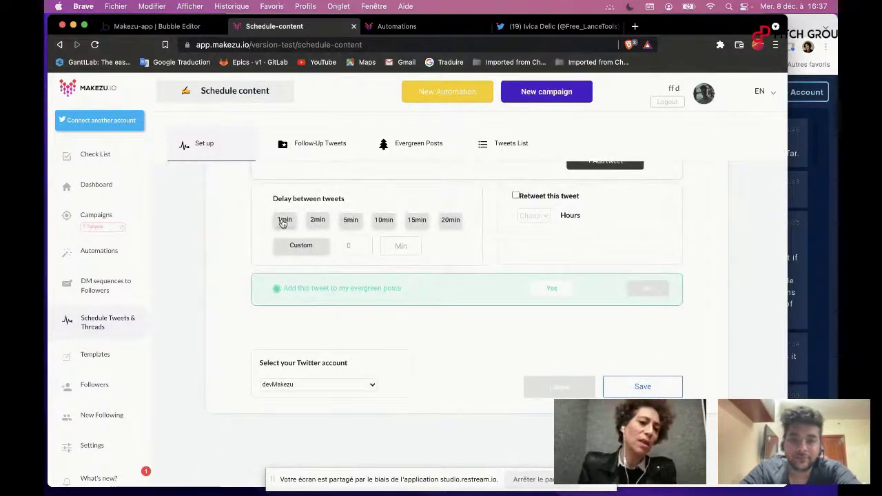
scroll(320, 223, "up", 5)
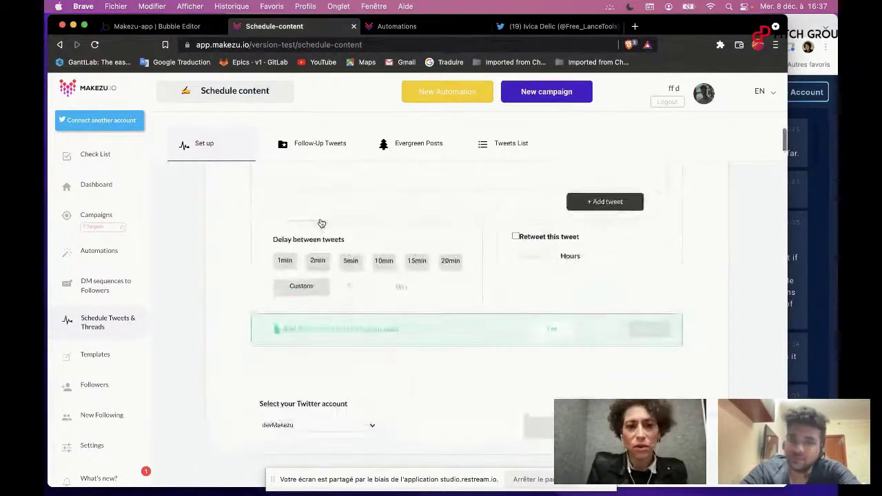
scroll(364, 201, "up", 2)
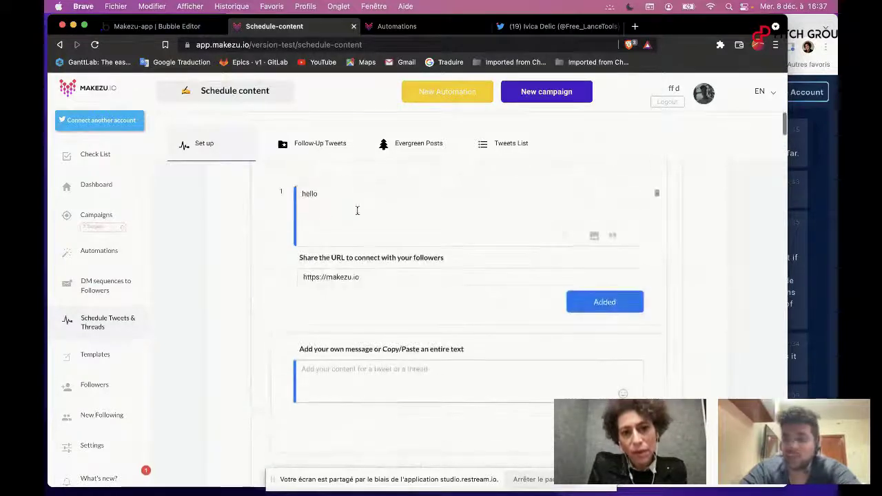
scroll(384, 216, "down", 5)
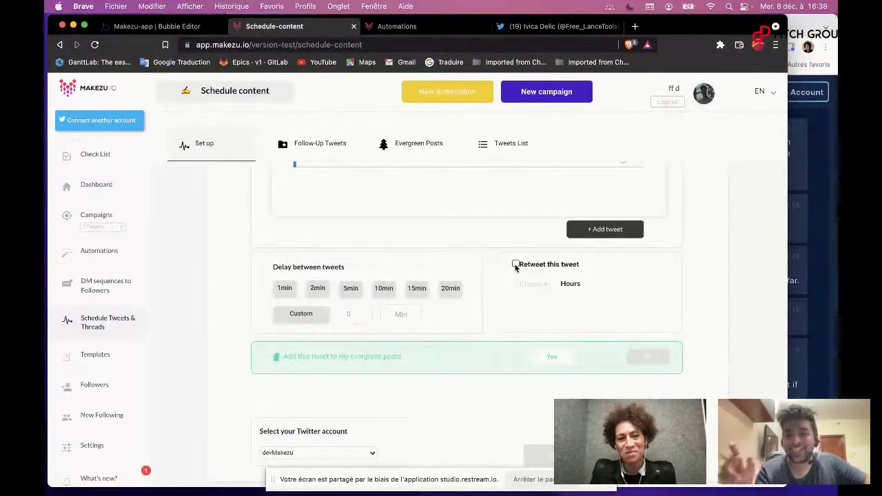
Enable retweeting this tweet and set the retweet time to 12 hours.
scroll(515, 267, "up", 2)
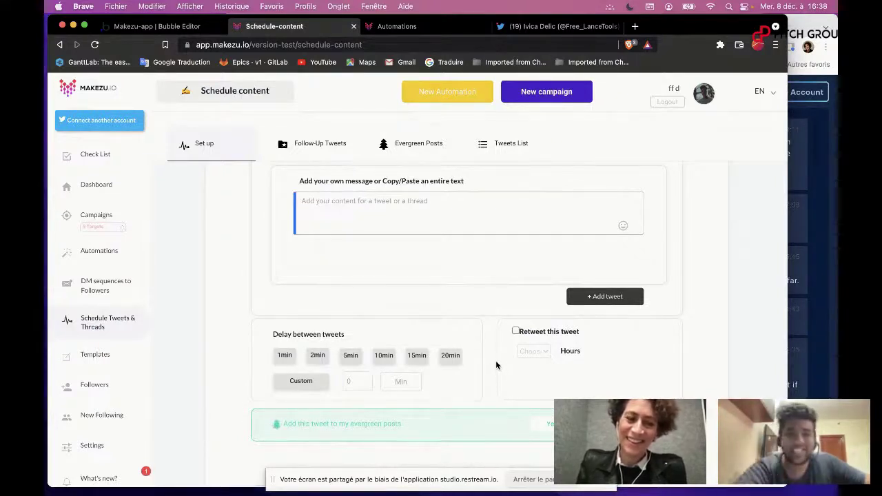
scroll(501, 357, "down", 2)
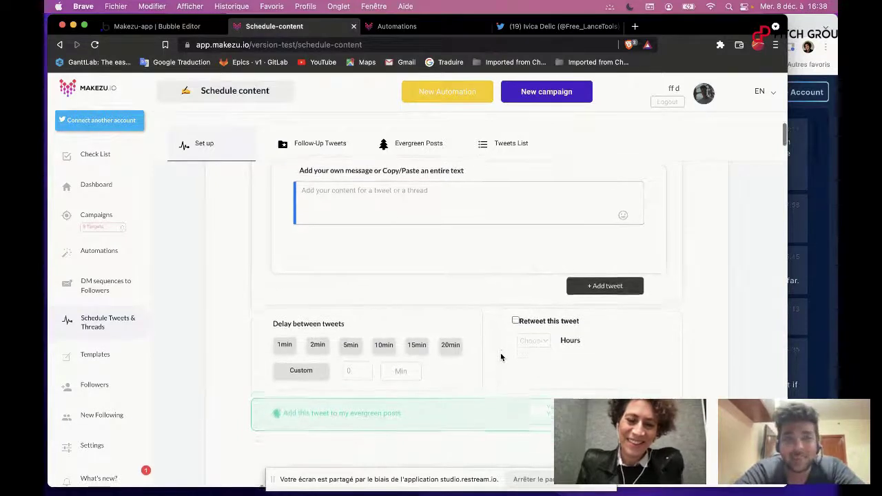
left_click(516, 308)
left_click(531, 327)
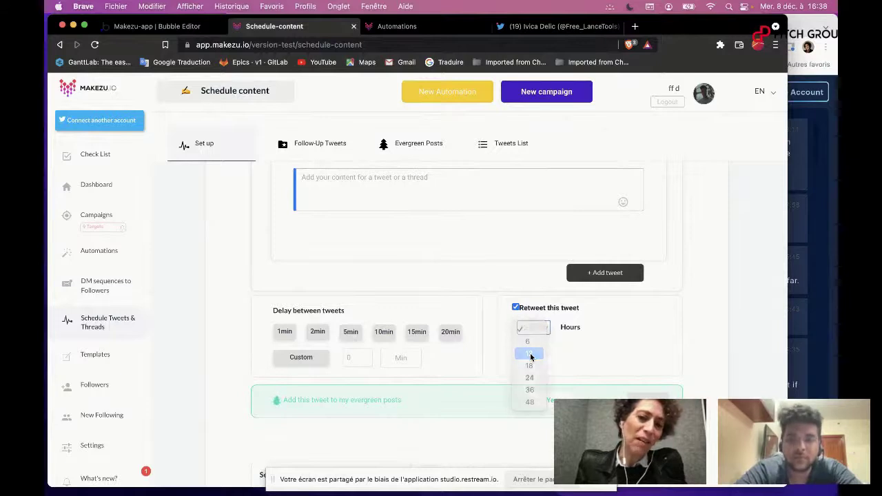
left_click(529, 354)
Look over the evergreen posts option, the Twitter account selection and the rest of the scheduling form.
scroll(570, 356, "down", 3)
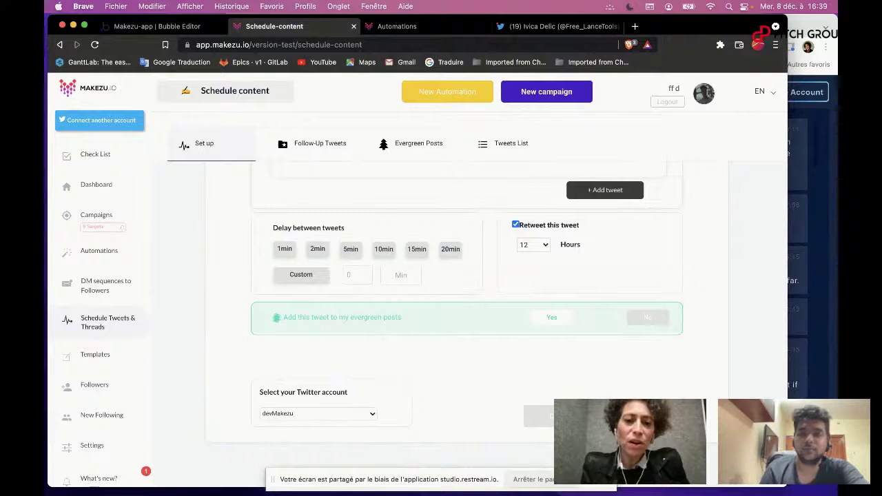
scroll(591, 346, "up", 2)
scroll(592, 342, "down", 1)
scroll(592, 341, "up", 4)
scroll(594, 346, "down", 4)
scroll(595, 351, "down", 1)
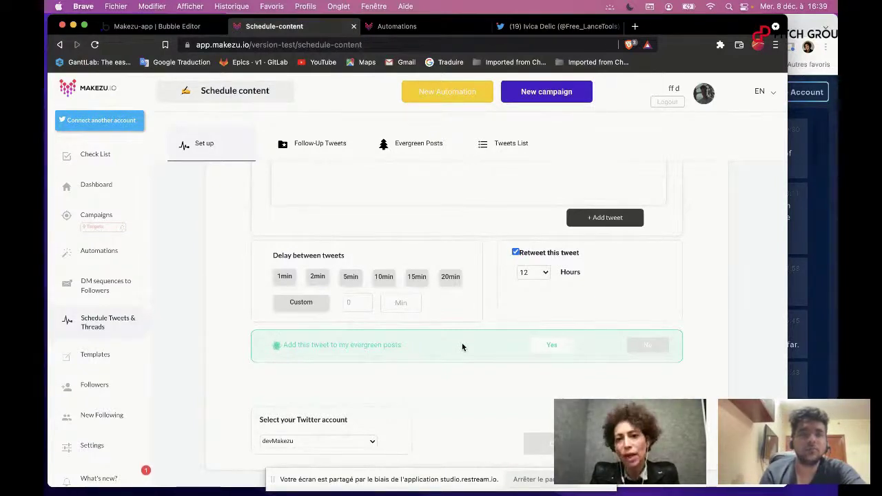
scroll(462, 346, "down", 2)
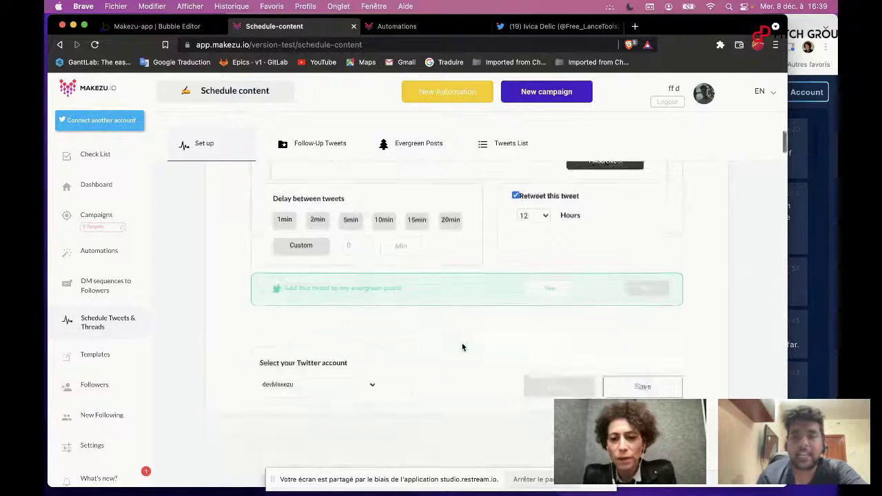
scroll(462, 347, "up", 4)
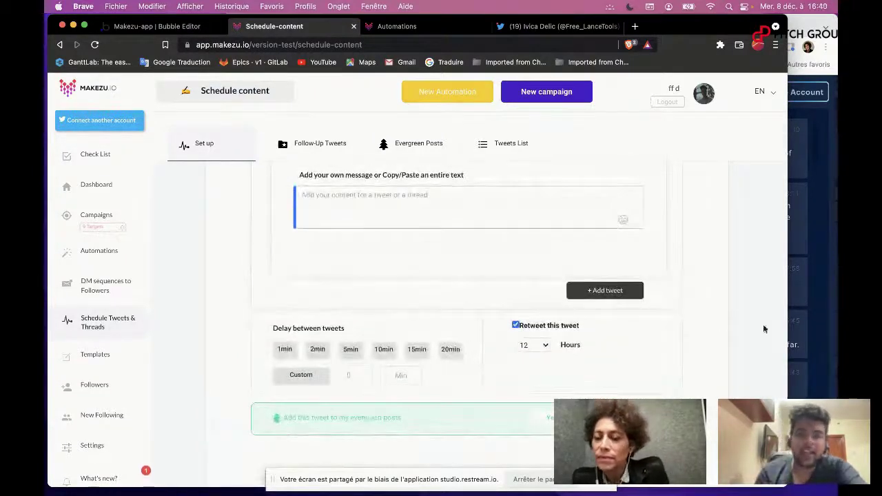
scroll(481, 269, "up", 8)
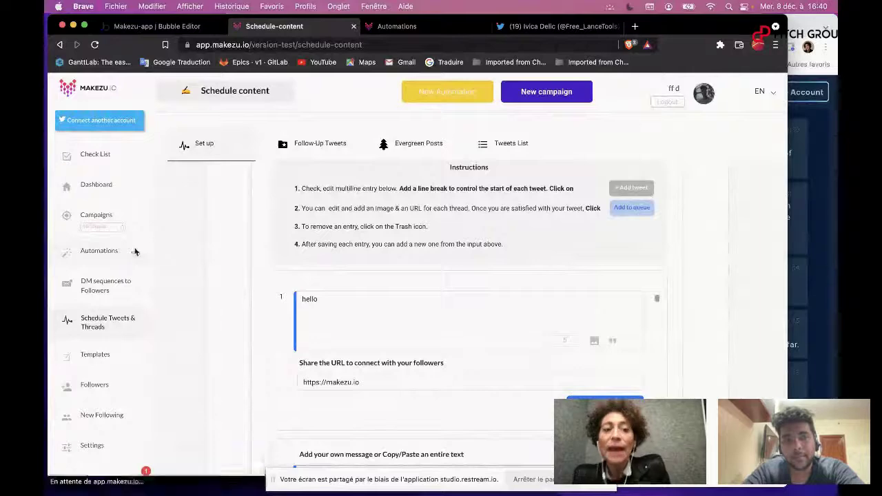
Start a new template for welcoming new followers and add "hello" as its body message.
left_click(135, 251)
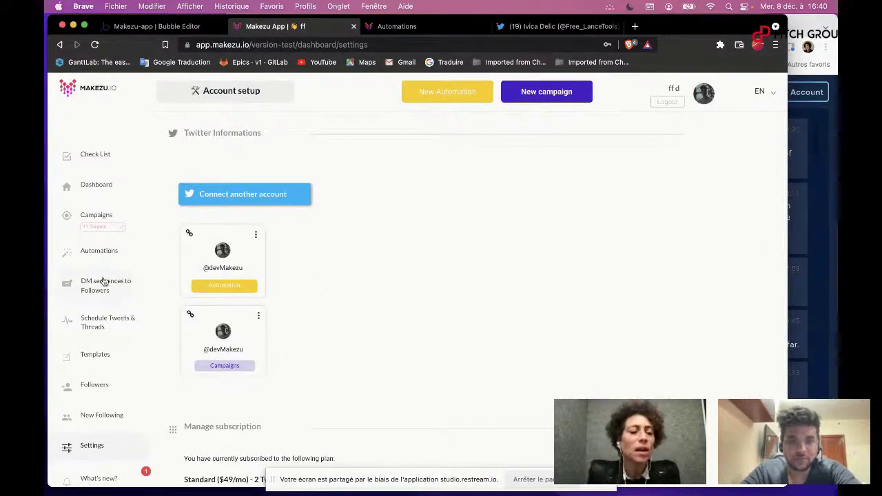
left_click(108, 366)
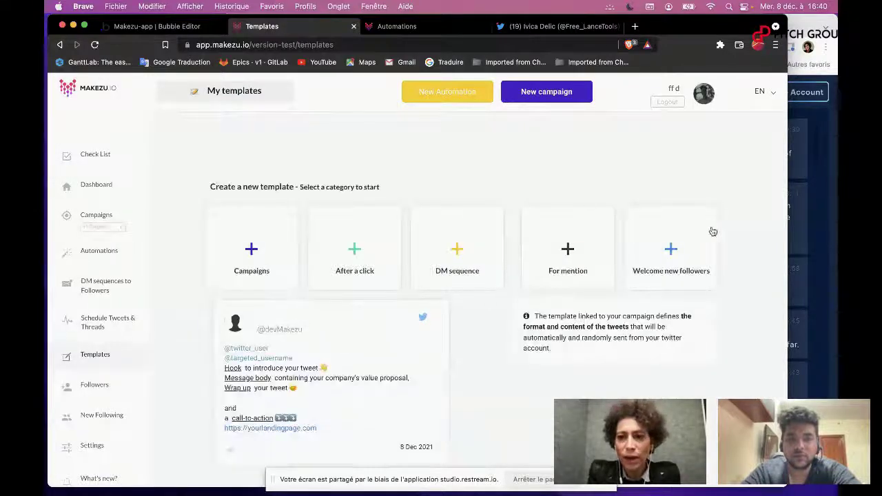
left_click(670, 260)
left_click(296, 234)
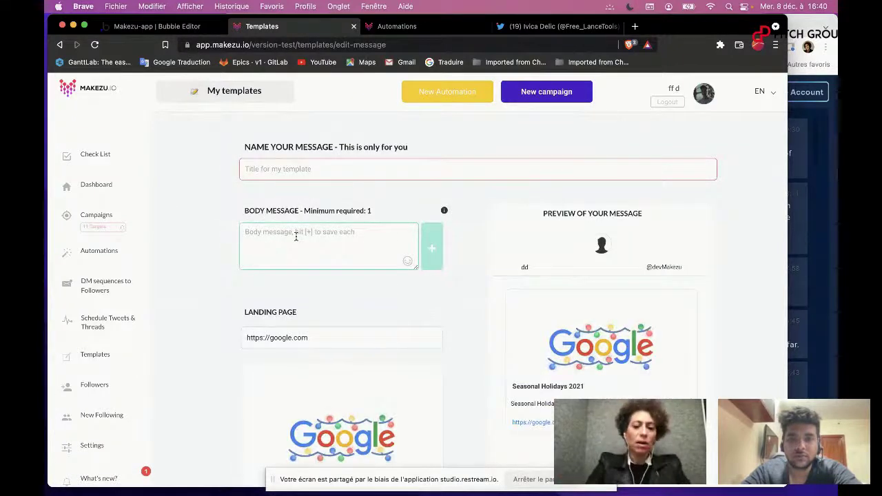
type("hello")
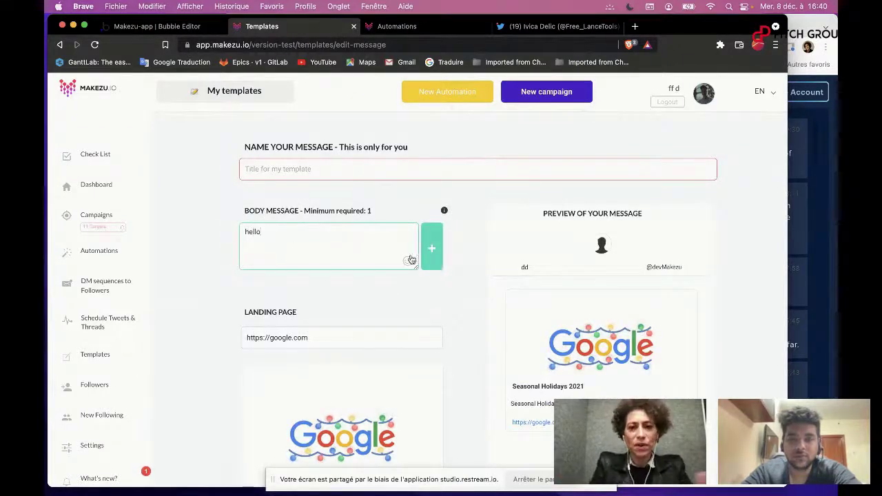
left_click(434, 251)
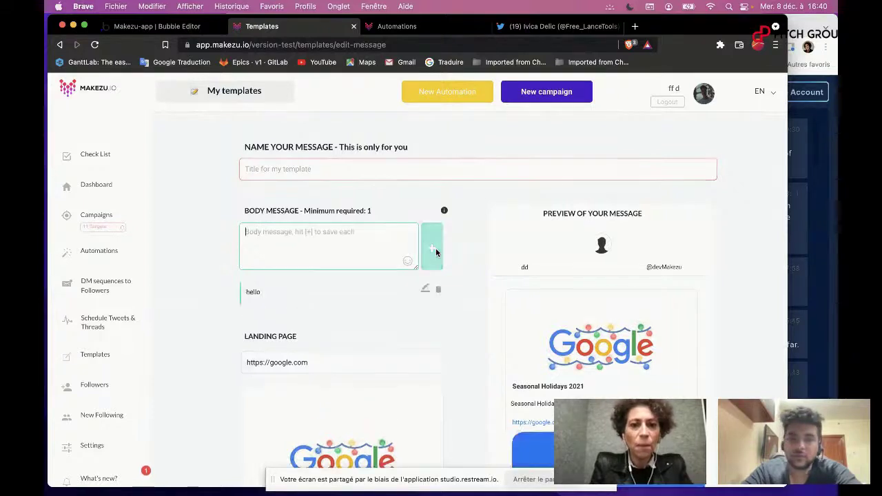
Add "hi" and "yoo" as two more body message variations of the template.
left_click(299, 240)
type("hi")
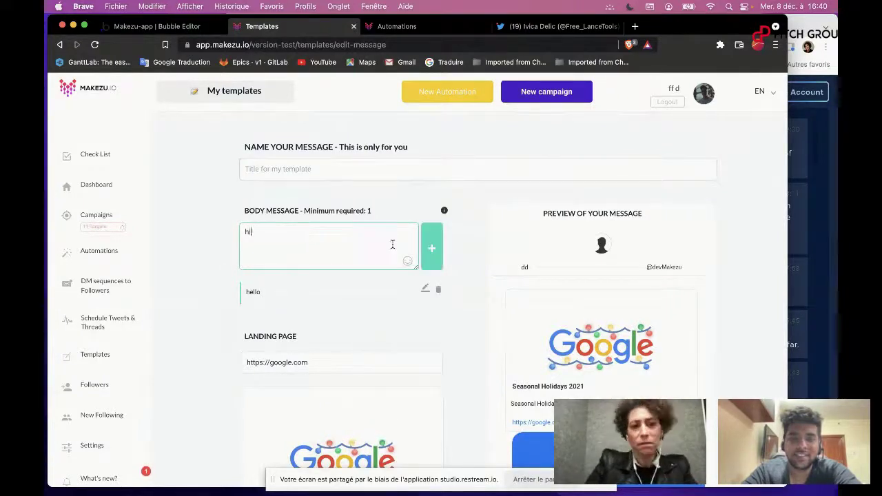
left_click(431, 252)
type("yoo")
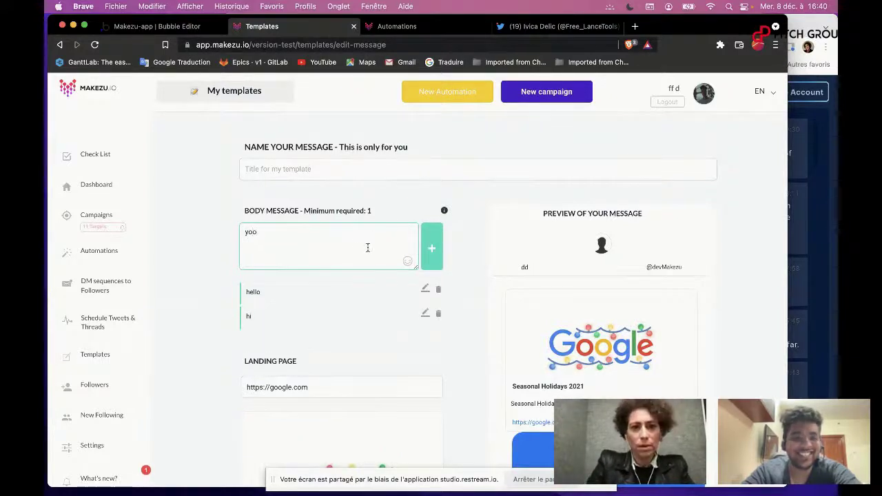
left_click(431, 254)
Add a rolling laughing emoji as another body message and check the landing page and message preview.
left_click(408, 261)
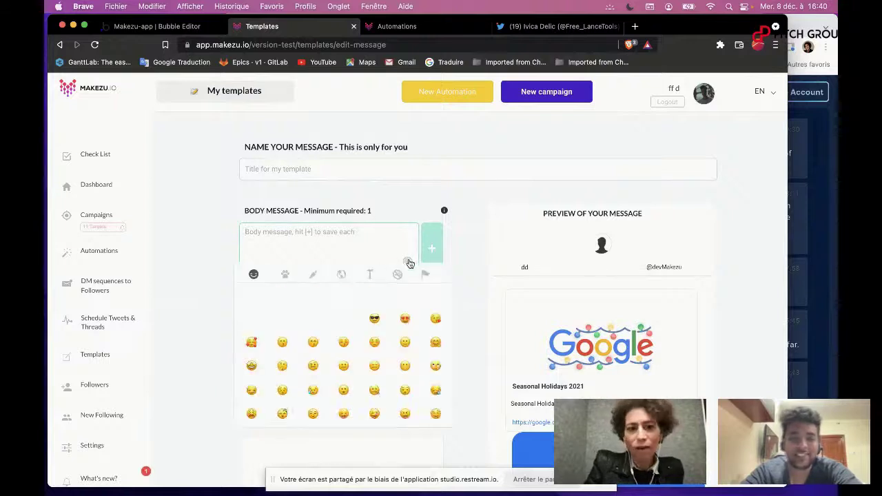
left_click(343, 304)
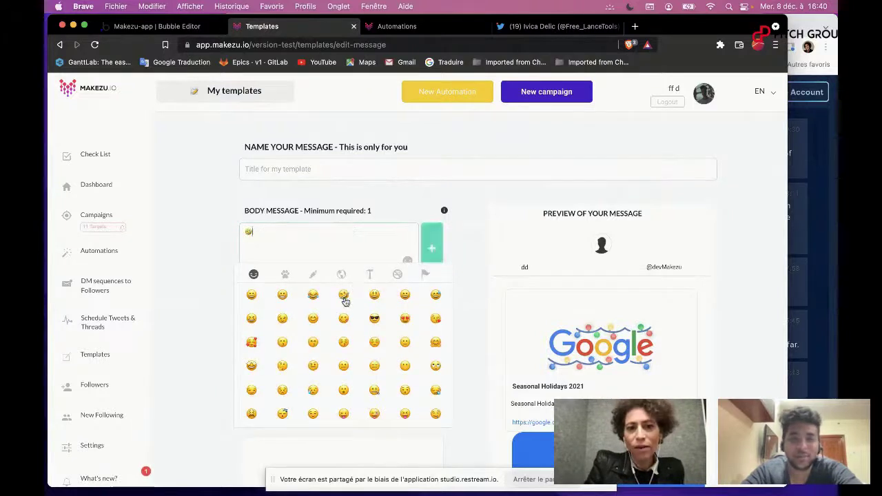
left_click(434, 249)
scroll(339, 391, "down", 1)
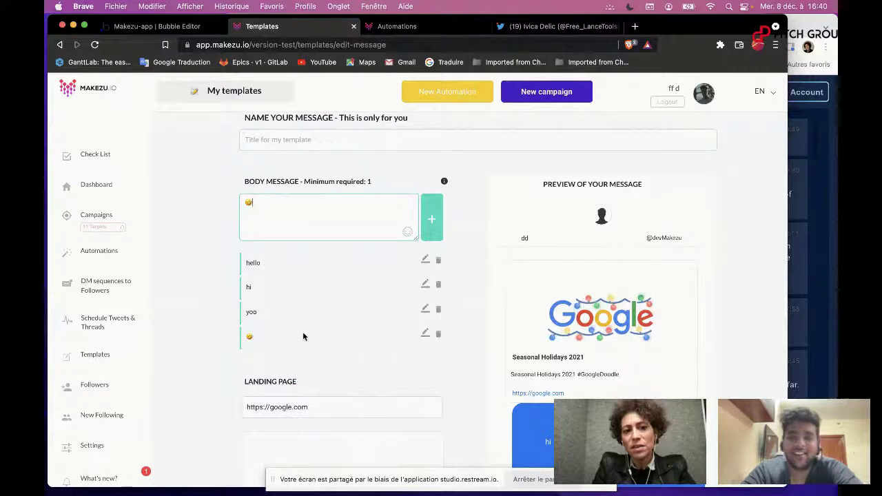
scroll(303, 336, "down", 3)
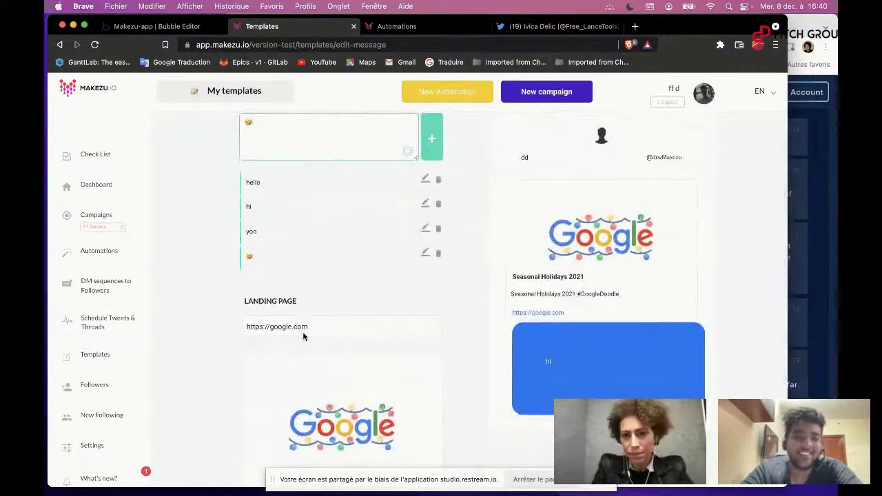
scroll(303, 336, "up", 3)
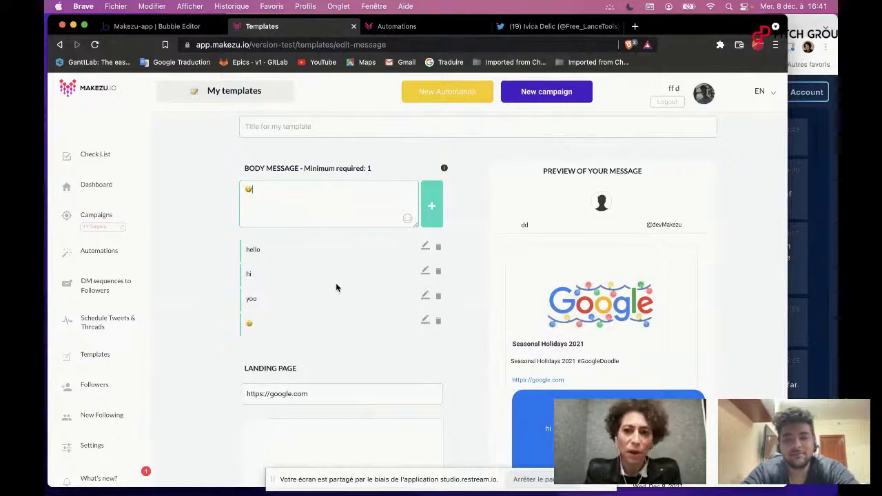
Save the welcome template, name it "title" and save it again.
scroll(336, 288, "down", 5)
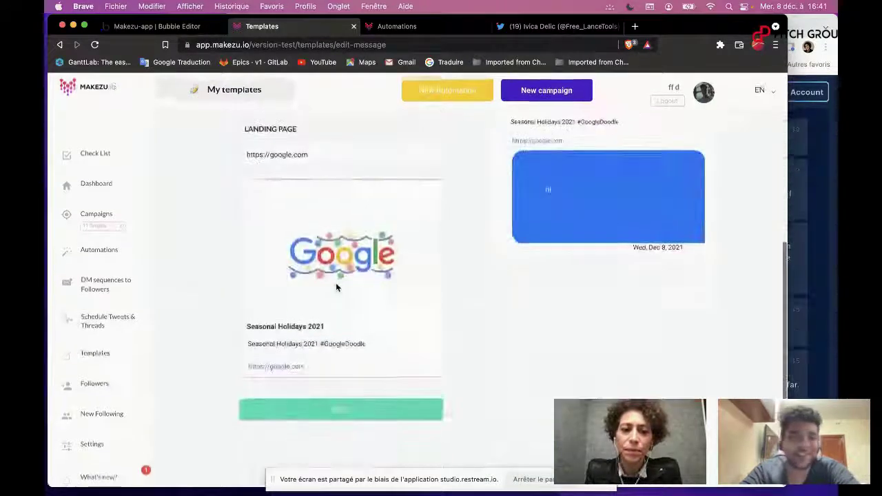
left_click(333, 409)
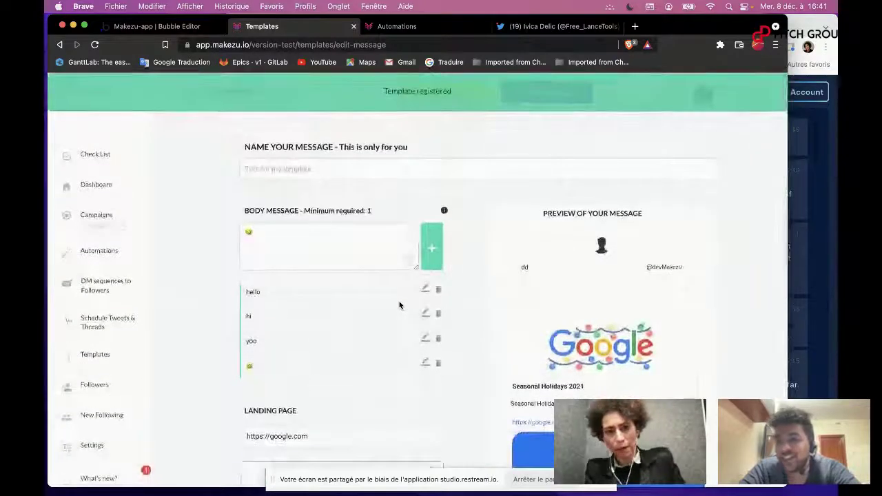
left_click(311, 162)
type("title")
scroll(364, 276, "down", 5)
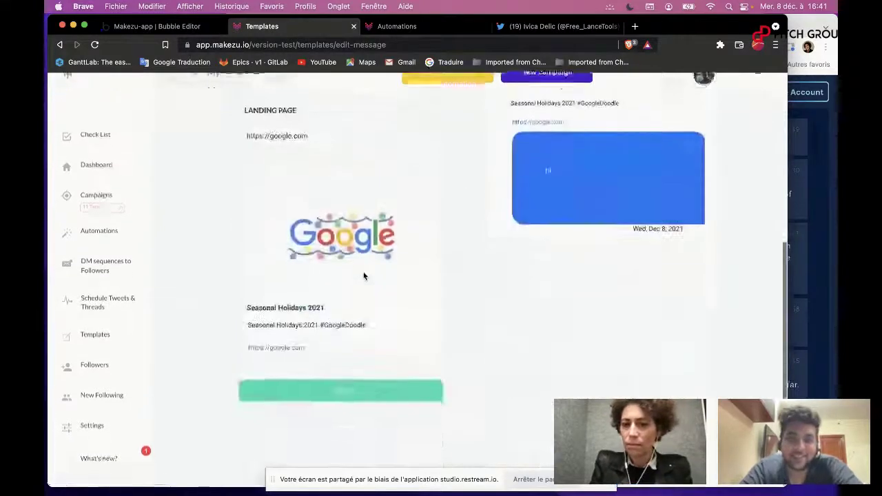
left_click(317, 414)
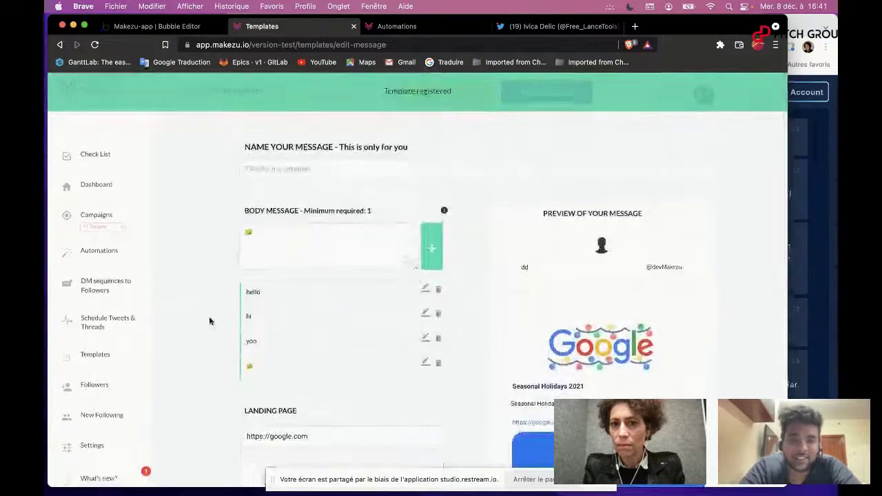
Go to the tweet and thread scheduling section and look over the form for a new follow-up tweet template.
left_click(124, 329)
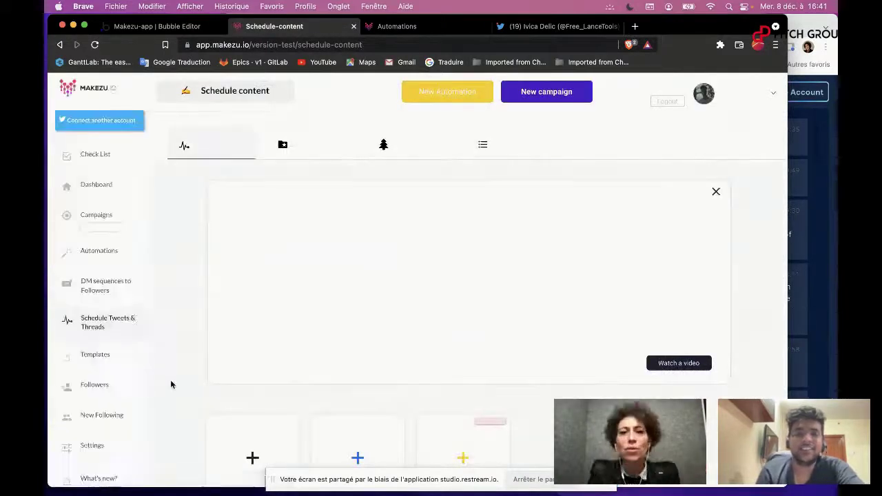
scroll(170, 380, "down", 3)
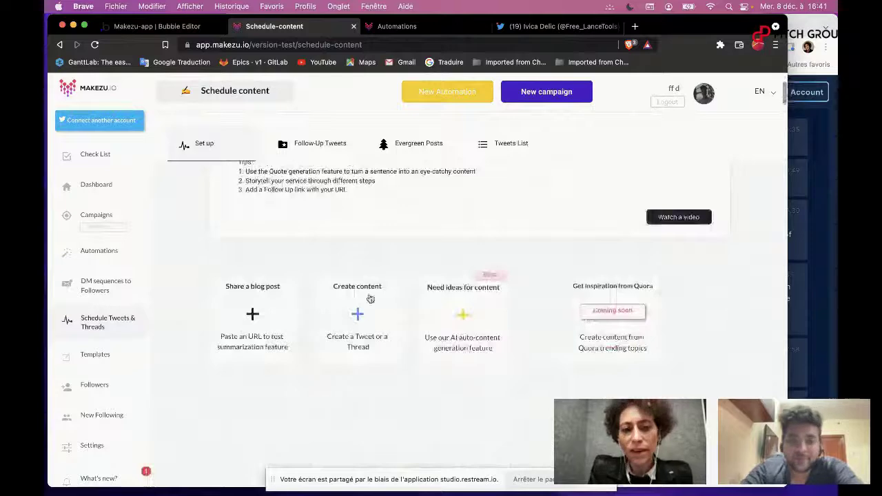
scroll(368, 298, "up", 3)
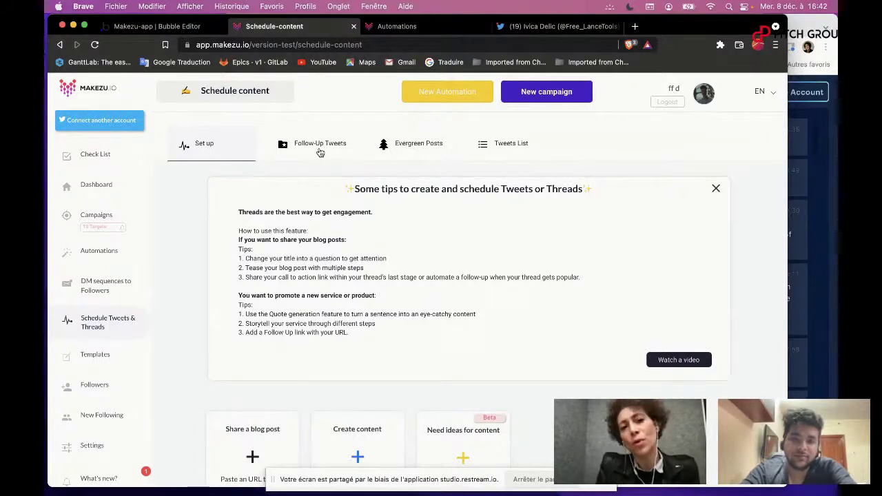
left_click(318, 149)
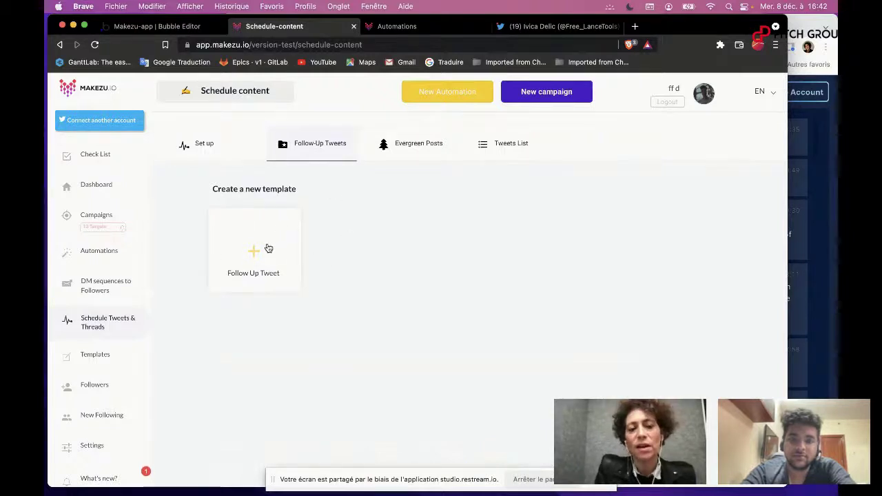
left_click(274, 269)
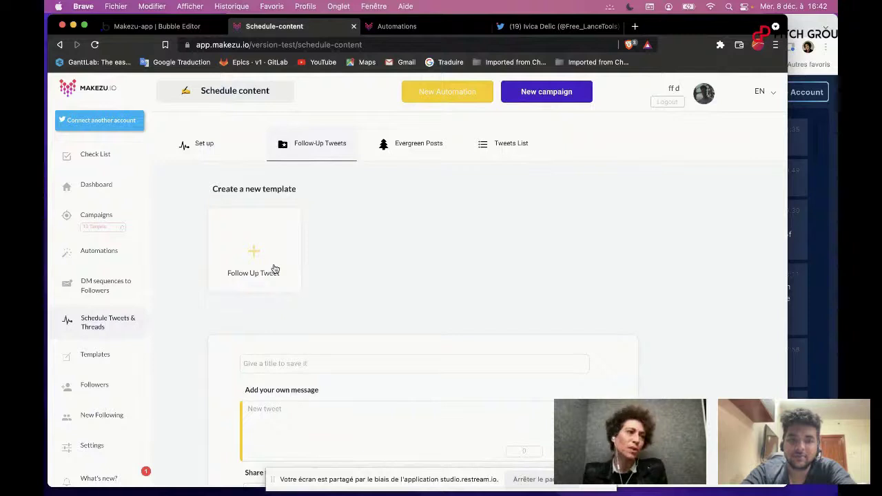
scroll(289, 331, "down", 3)
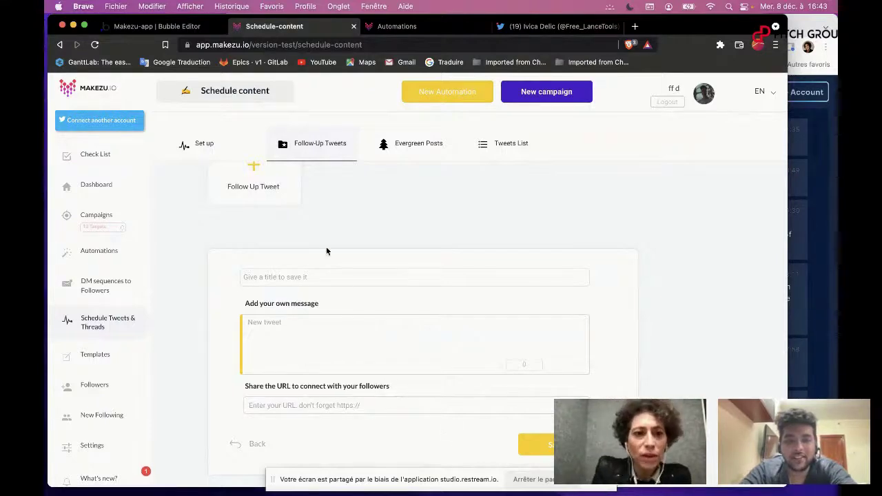
Return to the scheduling setup and confirm the schedule time for sharing a blog post.
scroll(223, 173, "up", 2)
left_click(220, 151)
scroll(291, 321, "down", 3)
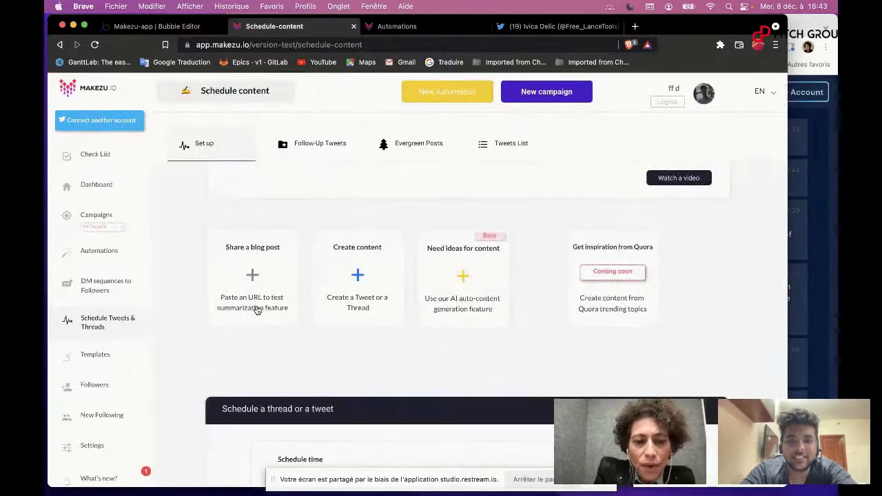
scroll(256, 311, "down", 3)
left_click(594, 258)
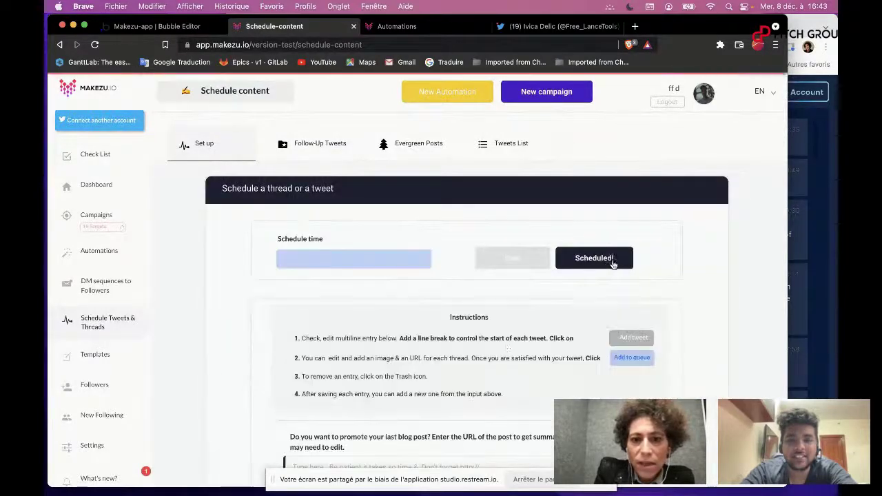
Enter the medium.com Polkadot accelerator announcement as the blog post URL, with a maximum of 10 summary sentences.
scroll(468, 323, "down", 3)
scroll(455, 330, "down", 1)
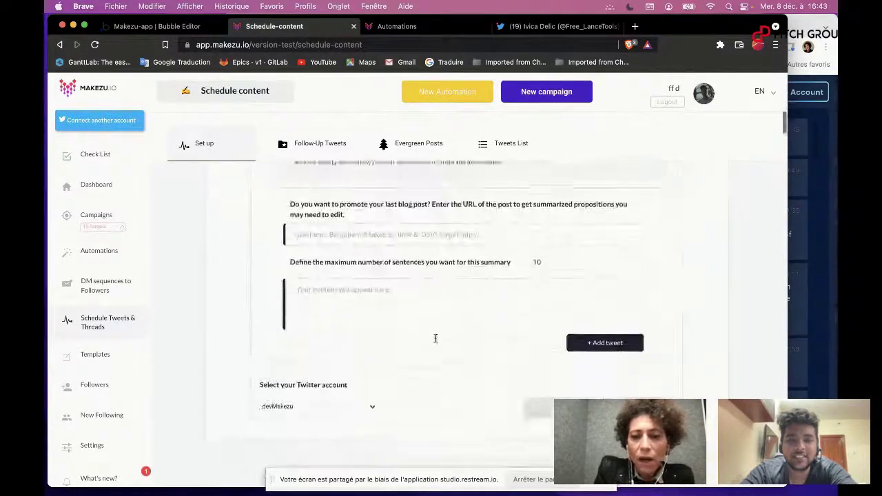
left_click(372, 229)
type("https://medium.com/encode-club/announcing-the-polkadot-accelerator-c4910ee91f82")
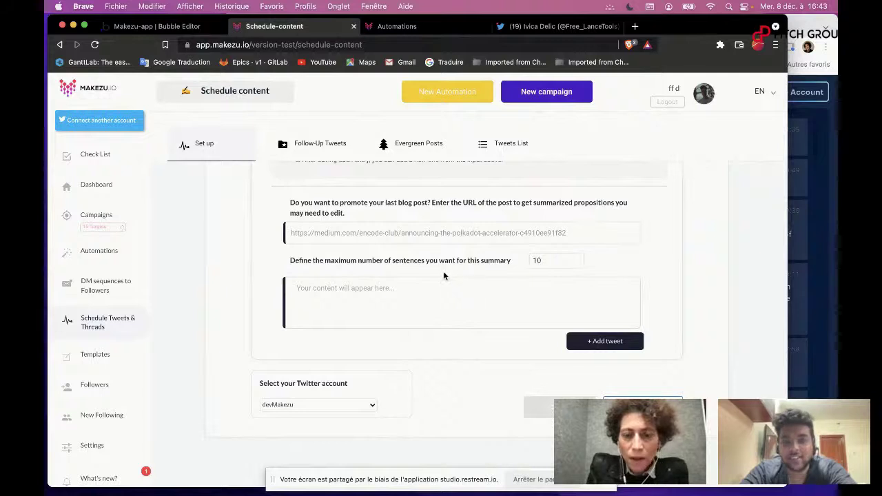
left_click(537, 260)
type("10")
left_click(573, 233)
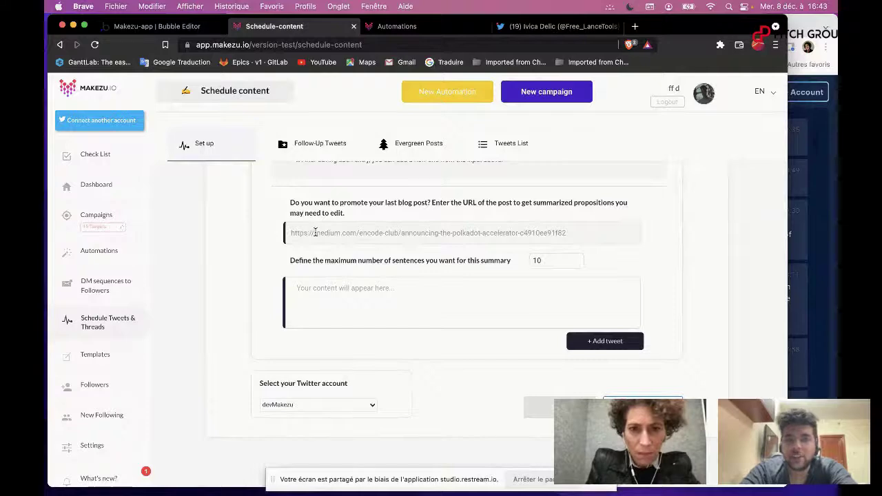
Switch to creating a tweet or thread from scratch and confirm its 5:00 PM schedule time.
scroll(325, 238, "down", 1)
scroll(325, 238, "up", 5)
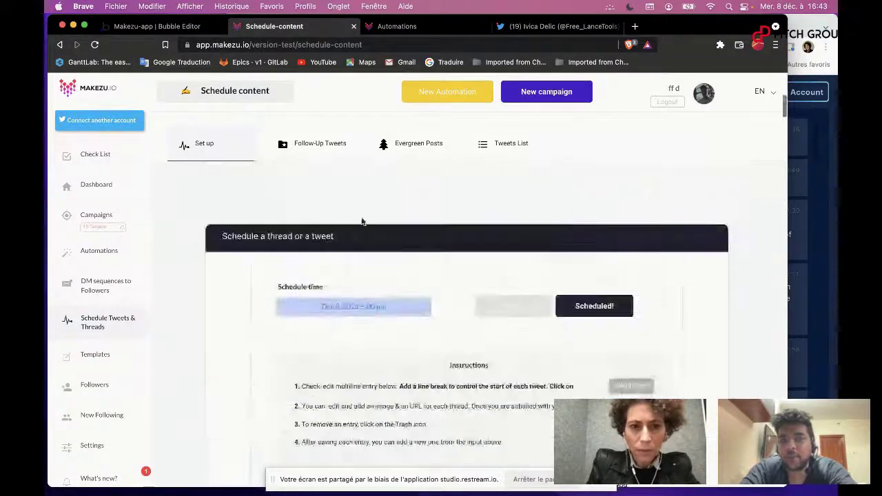
scroll(385, 289, "up", 2)
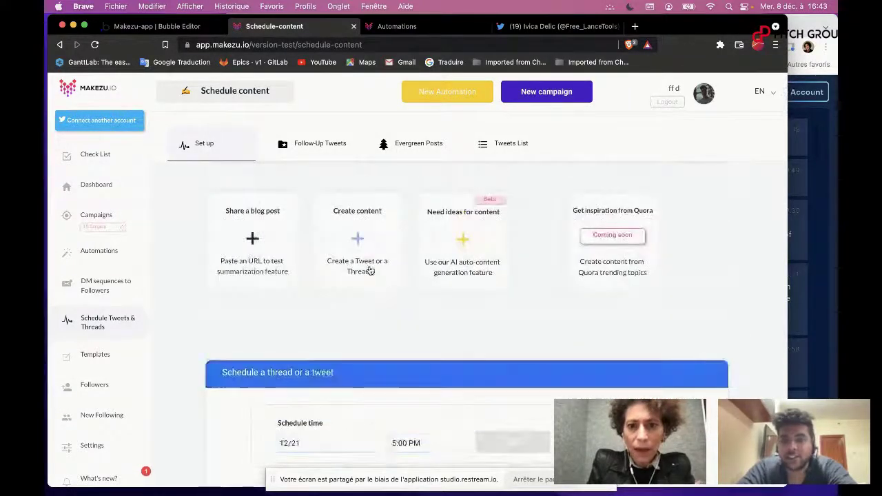
scroll(369, 270, "down", 8)
scroll(543, 289, "up", 5)
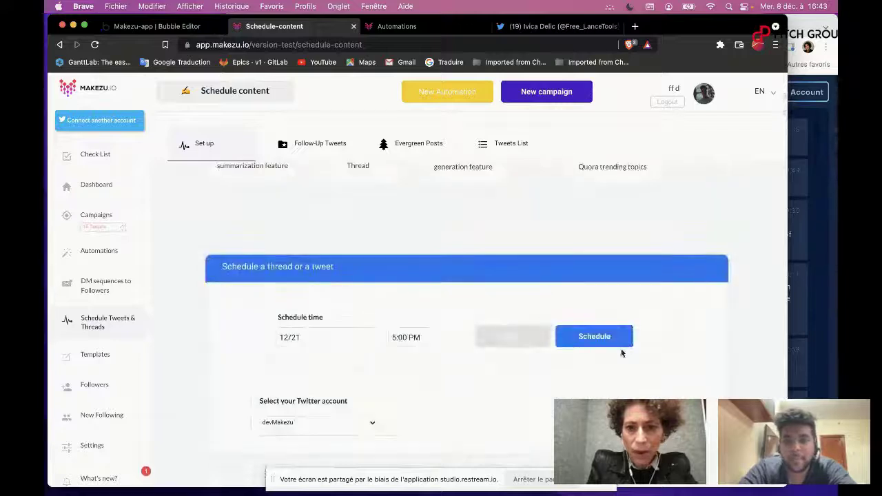
scroll(573, 379, "down", 3)
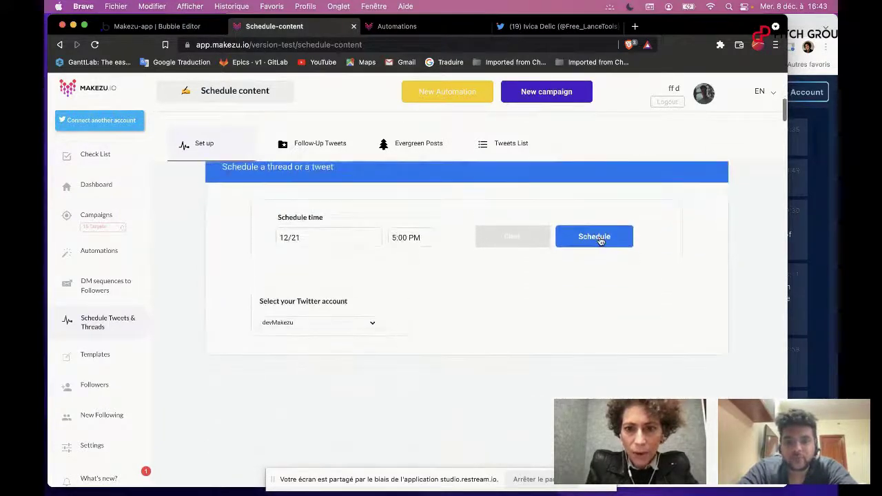
left_click(599, 241)
Add "hello" as the first tweet of the thread and put it in the queue.
scroll(535, 364, "down", 10)
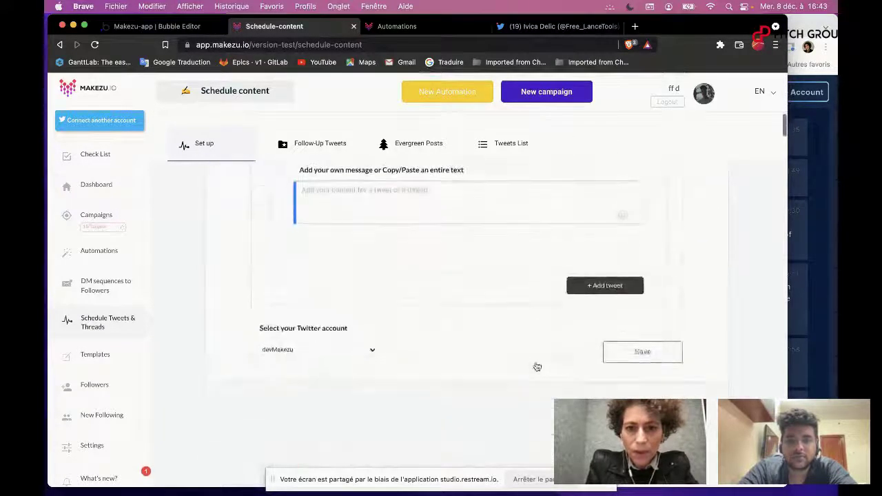
type("hello")
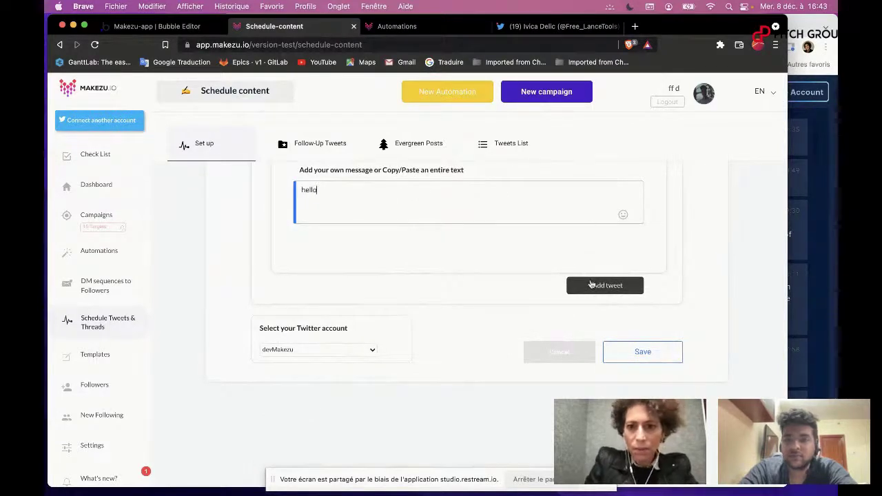
left_click(586, 285)
scroll(478, 299, "down", 3)
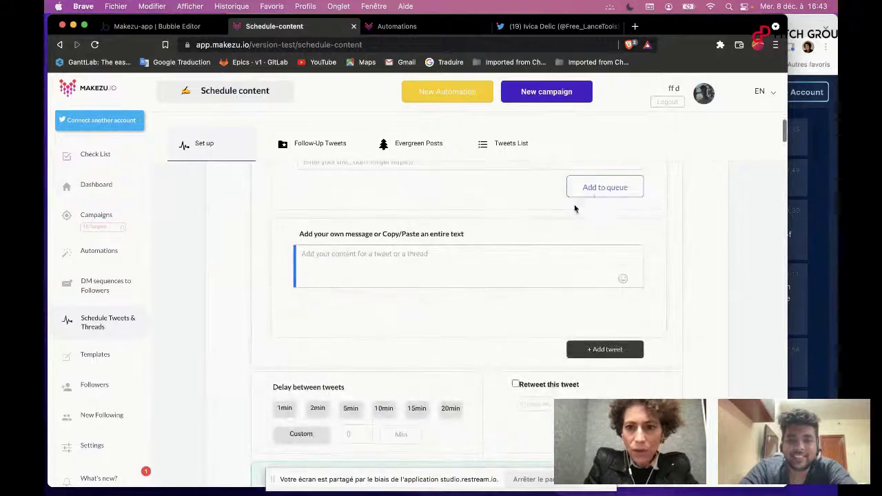
left_click(597, 195)
Add "bye" as the thread's second tweet and check the delay, retweet and evergreen options.
scroll(503, 255, "up", 1)
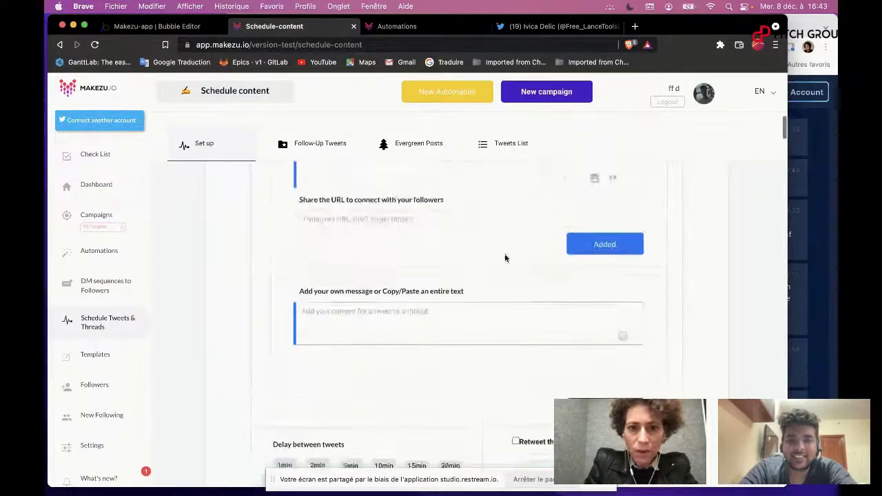
left_click(443, 317)
type("bye")
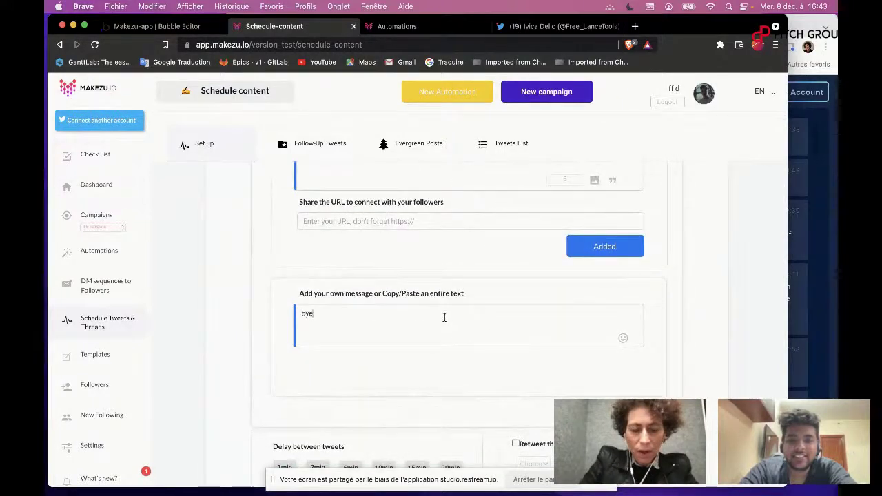
key("Return")
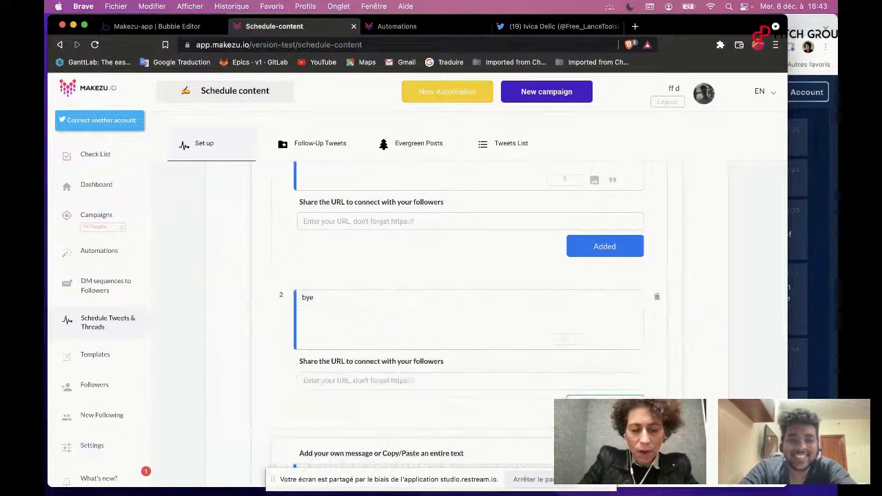
scroll(468, 303, "down", 4)
scroll(468, 303, "down", 2)
scroll(579, 363, "down", 1)
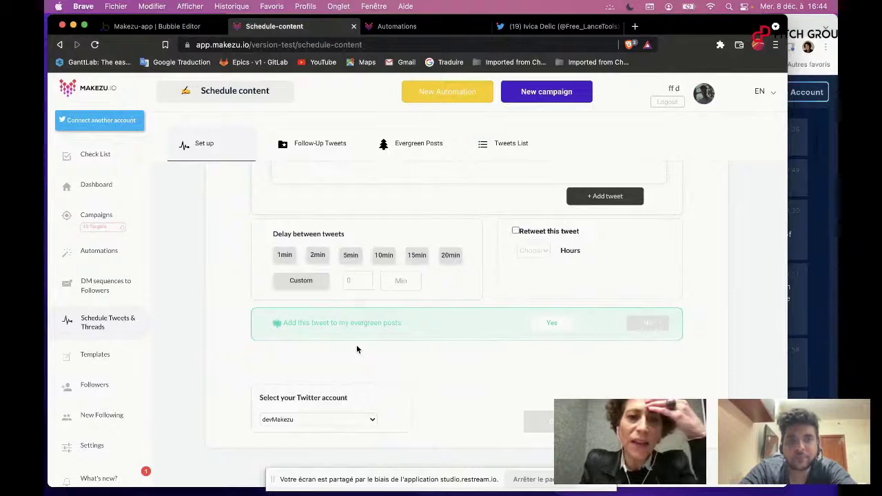
Switch to the live version's browser tab, start a new tweet or thread and confirm its schedule time.
left_click(396, 27)
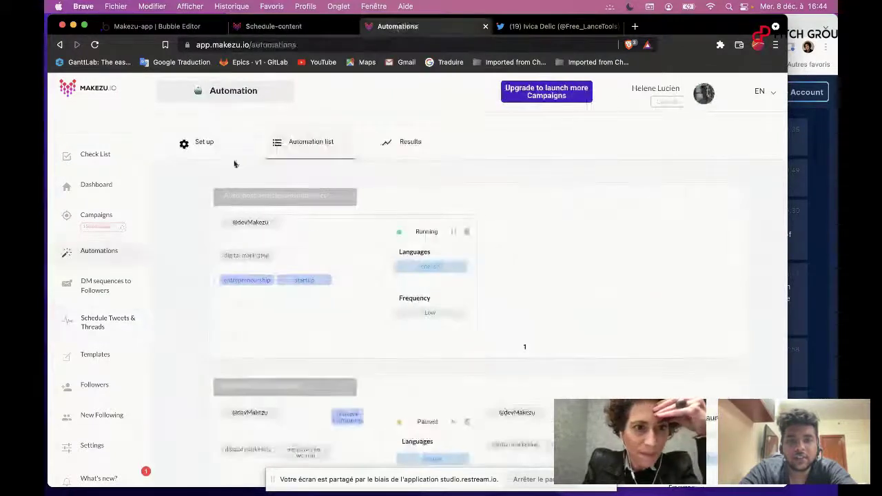
left_click(107, 322)
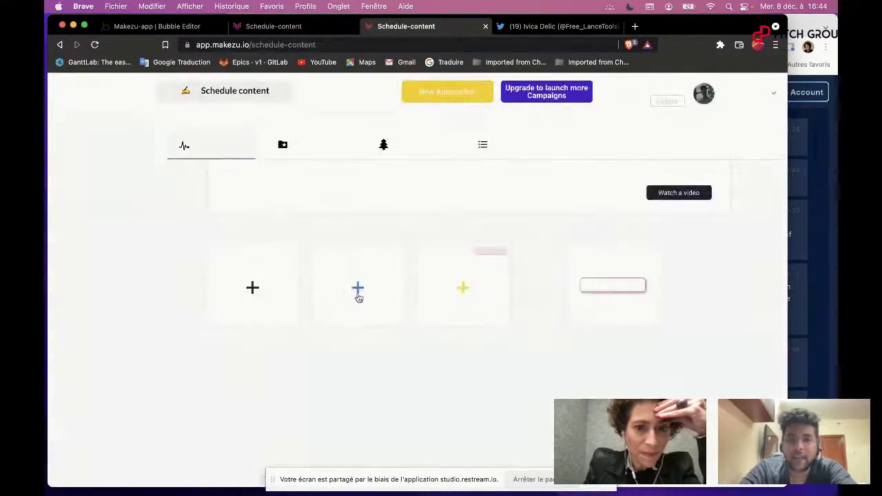
left_click(374, 311)
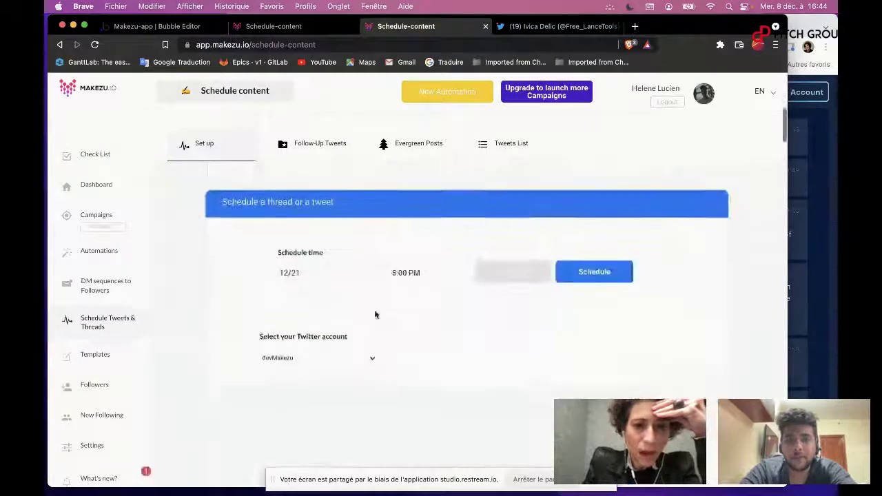
left_click(593, 222)
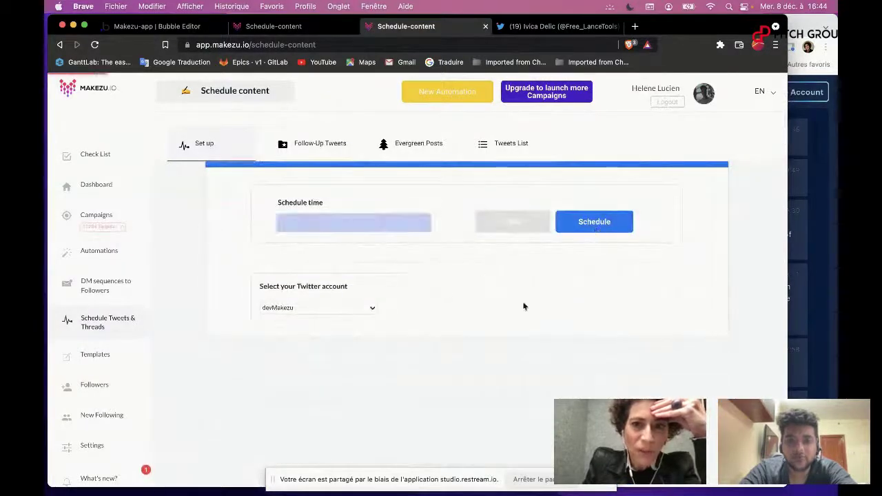
Add "hello" as the live version's first tweet, queue it and look over the delay, retweet and account settings.
scroll(524, 305, "down", 3)
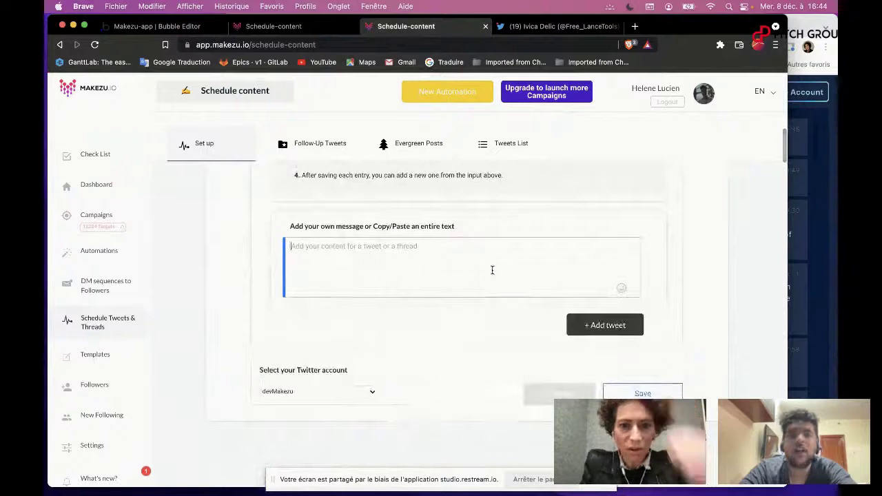
type("hello")
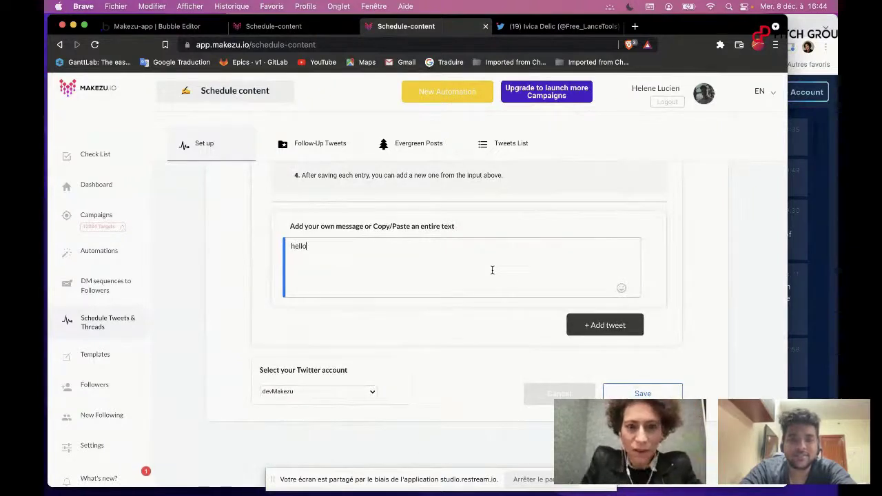
left_click(623, 325)
scroll(558, 329, "down", 2)
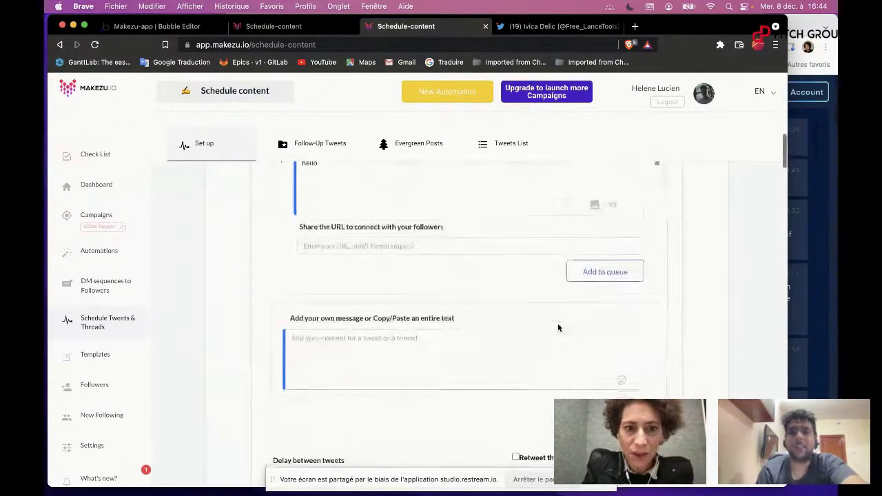
left_click(619, 272)
scroll(516, 341, "down", 5)
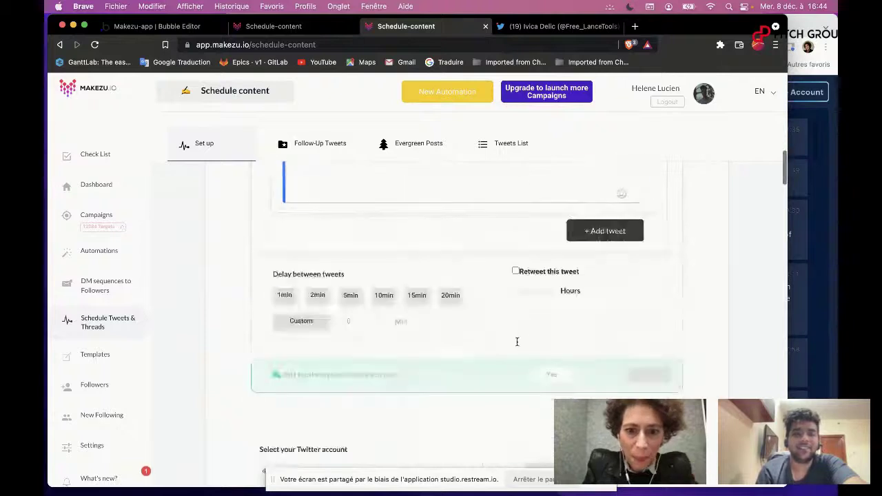
scroll(517, 341, "down", 3)
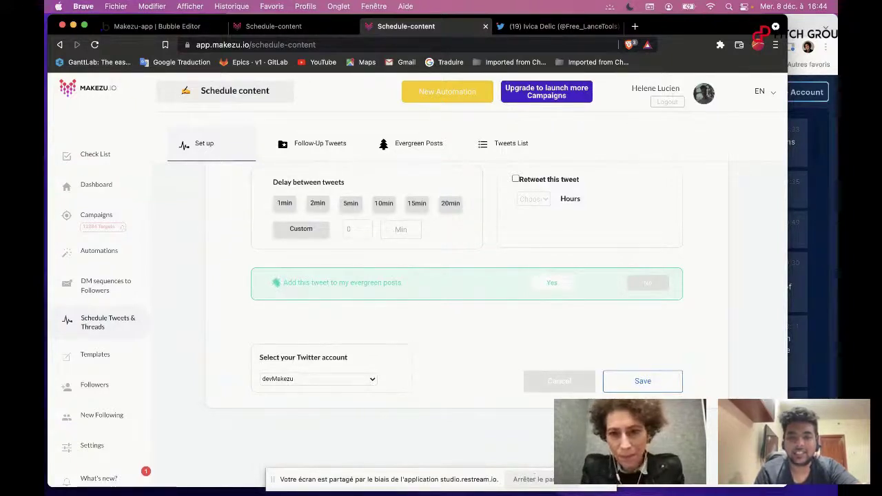
Choose to add the tweet to the evergreen posts and look over the weekday posting slots.
left_click(539, 283)
scroll(507, 327, "down", 5)
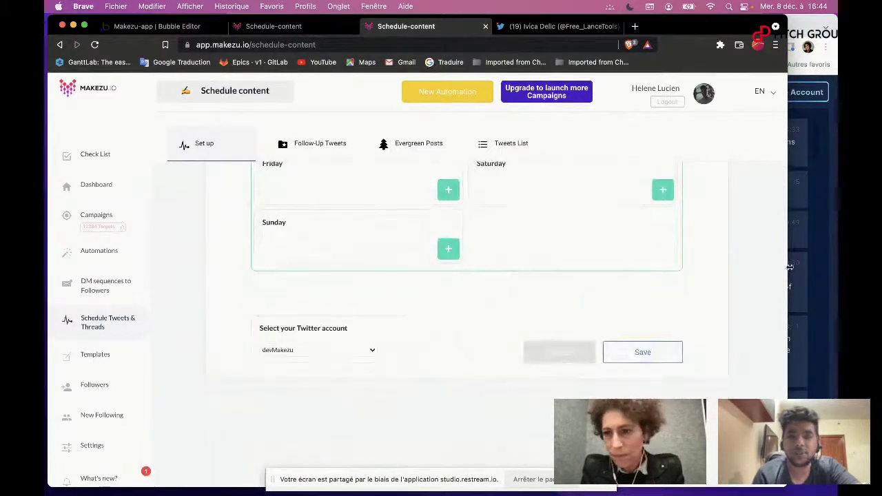
Switch to the other shared browser and open its Makezu page for scheduling content.
left_click(822, 273)
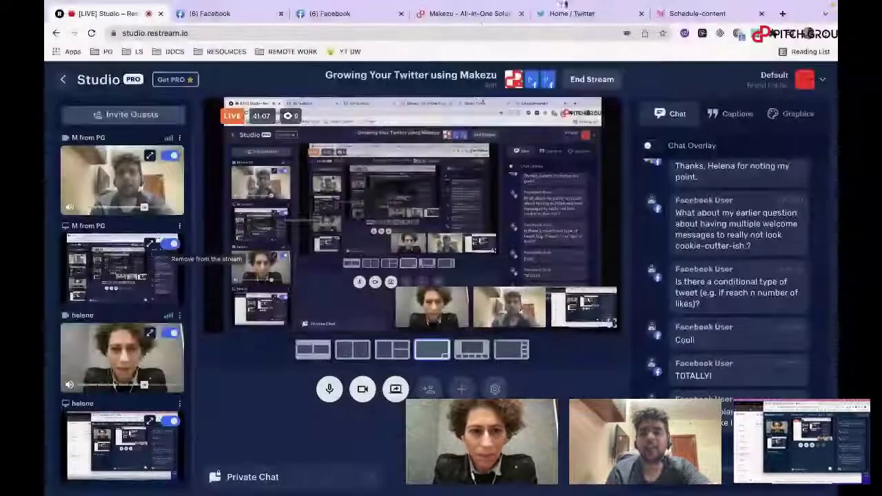
left_click(578, 19)
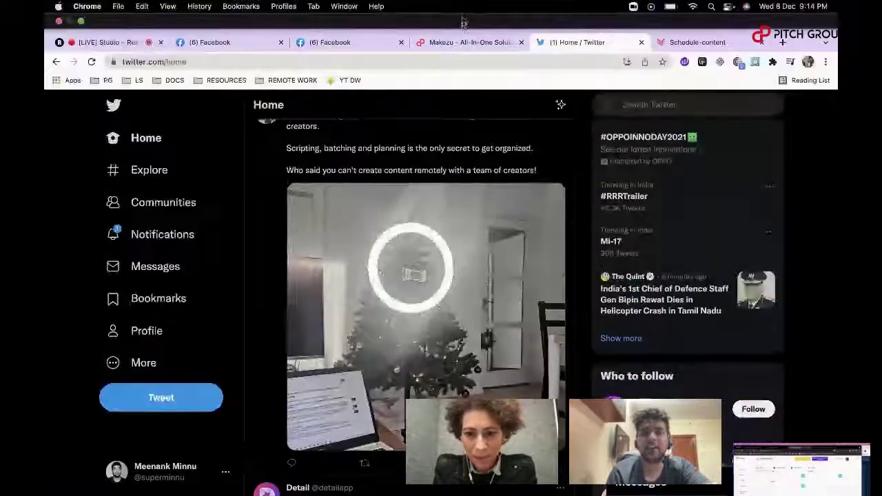
left_click(463, 14)
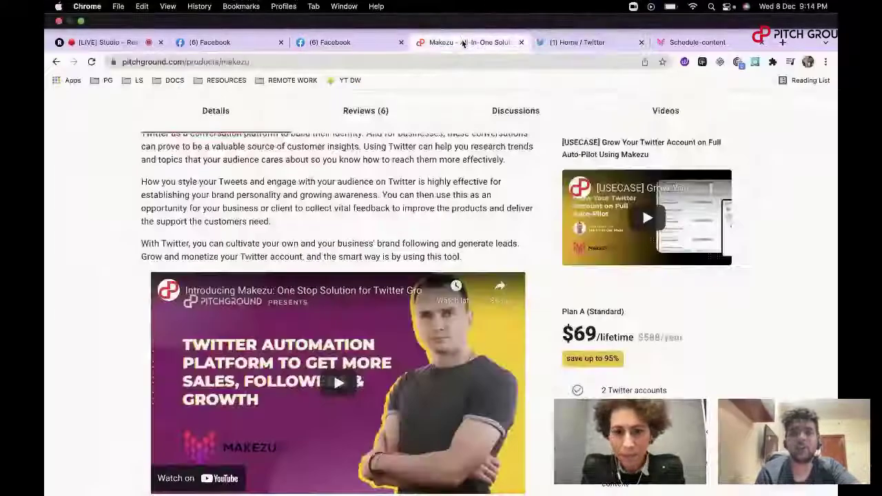
left_click(693, 42)
scroll(495, 298, "up", 10)
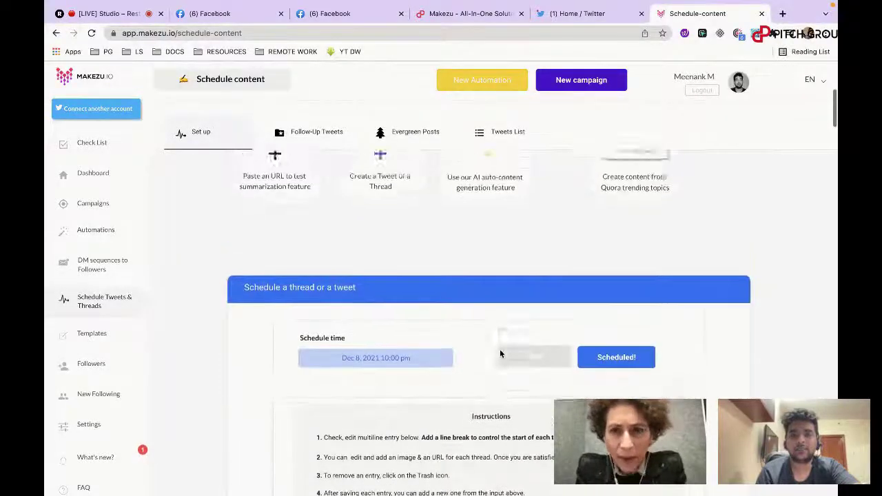
Examine the draft tweet entry, its URL and queue controls, and the delay, retweet, evergreen and account options.
scroll(500, 353, "down", 3)
scroll(500, 353, "down", 5)
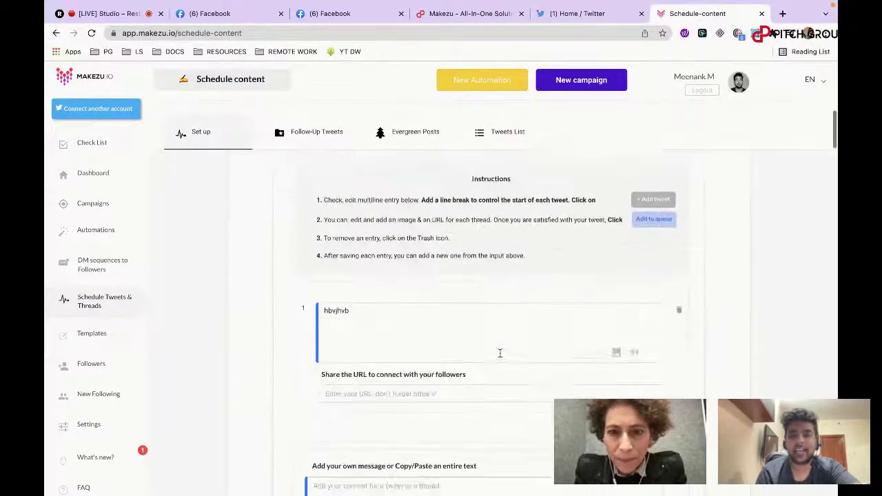
scroll(679, 299, "down", 4)
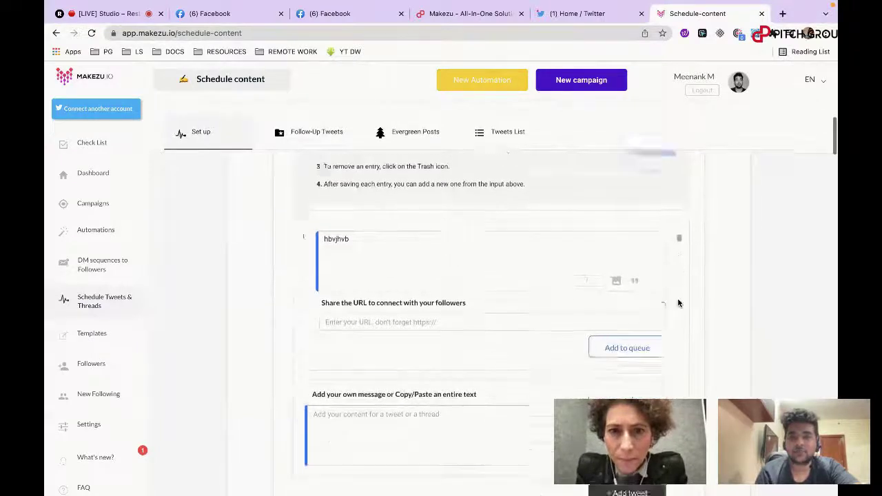
scroll(672, 321, "down", 4)
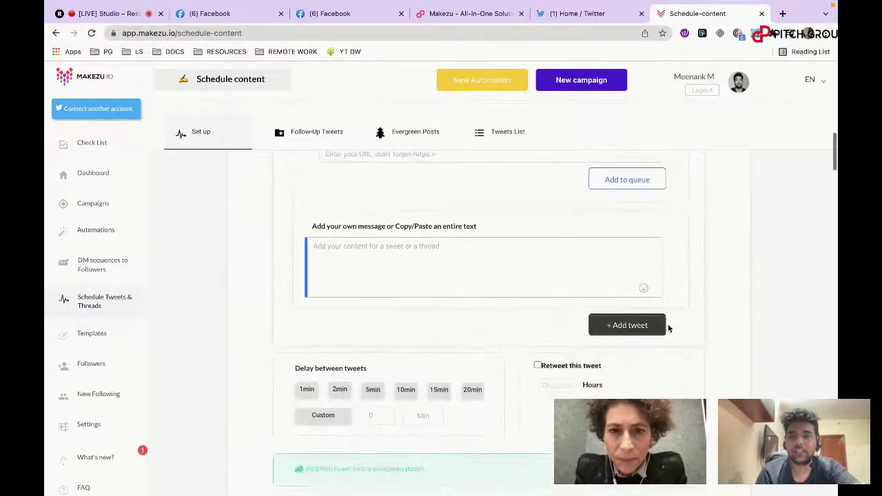
scroll(667, 351, "down", 3)
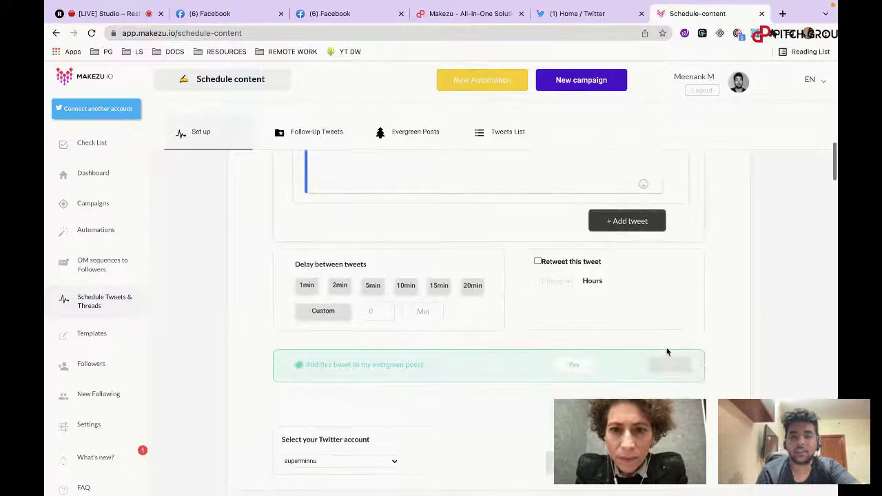
scroll(651, 387, "up", 2)
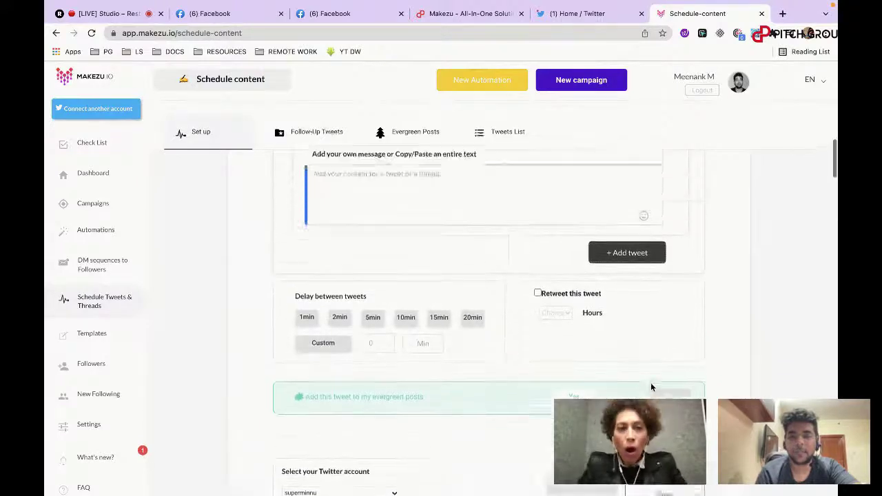
scroll(627, 309, "up", 4)
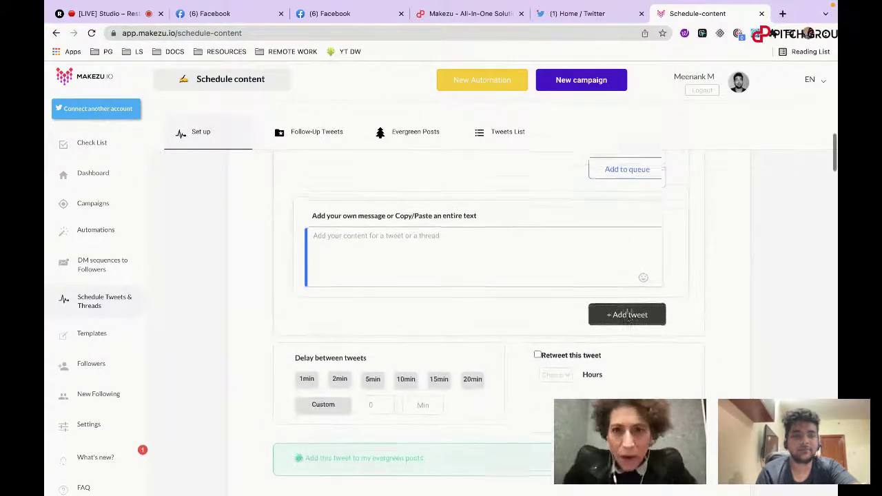
scroll(627, 306, "up", 4)
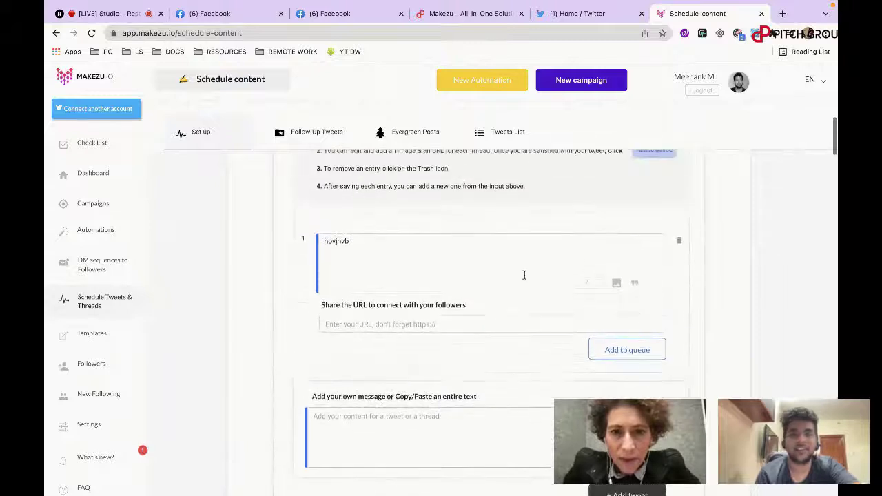
Clear the first tweet's text and return to the Restream studio tab.
scroll(461, 274, "down", 1)
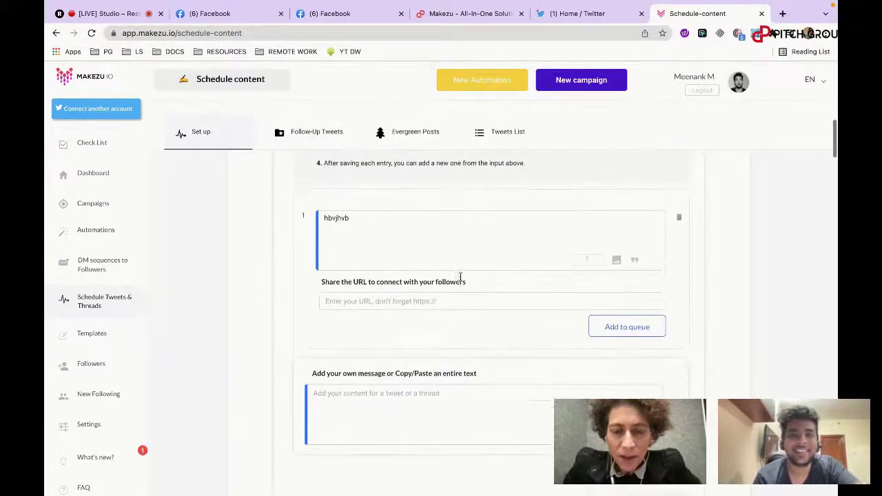
scroll(458, 292, "up", 3)
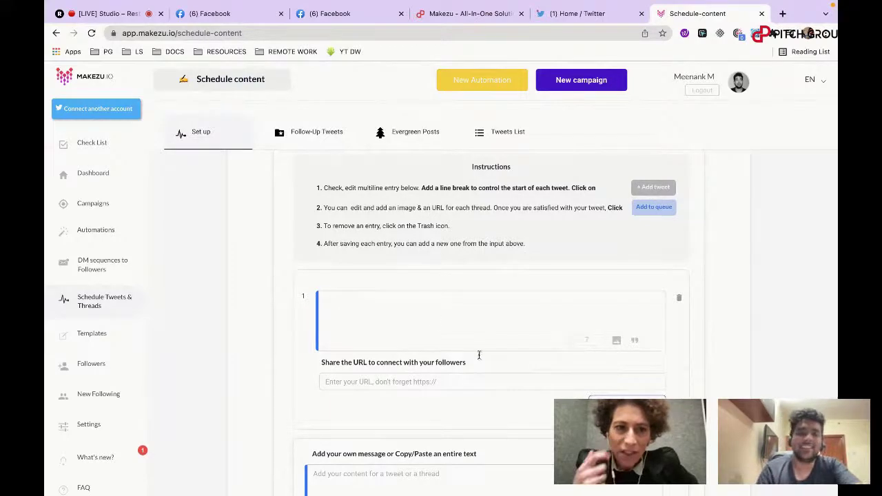
left_click(129, 17)
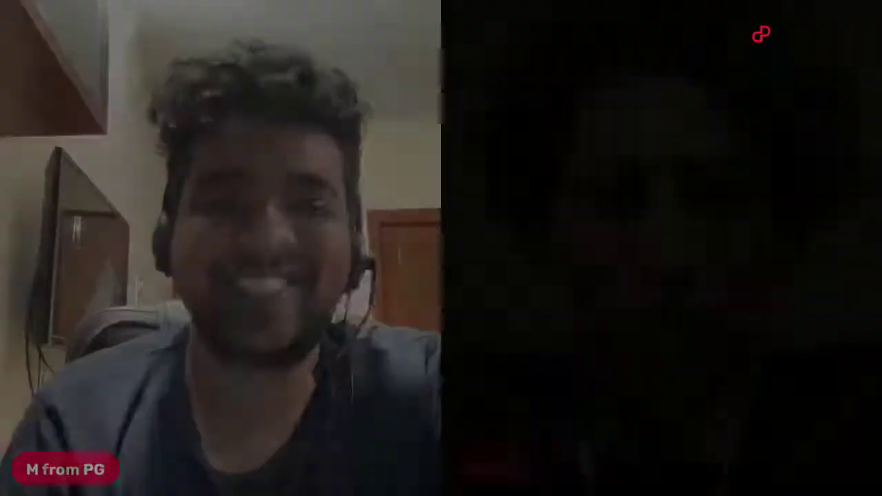